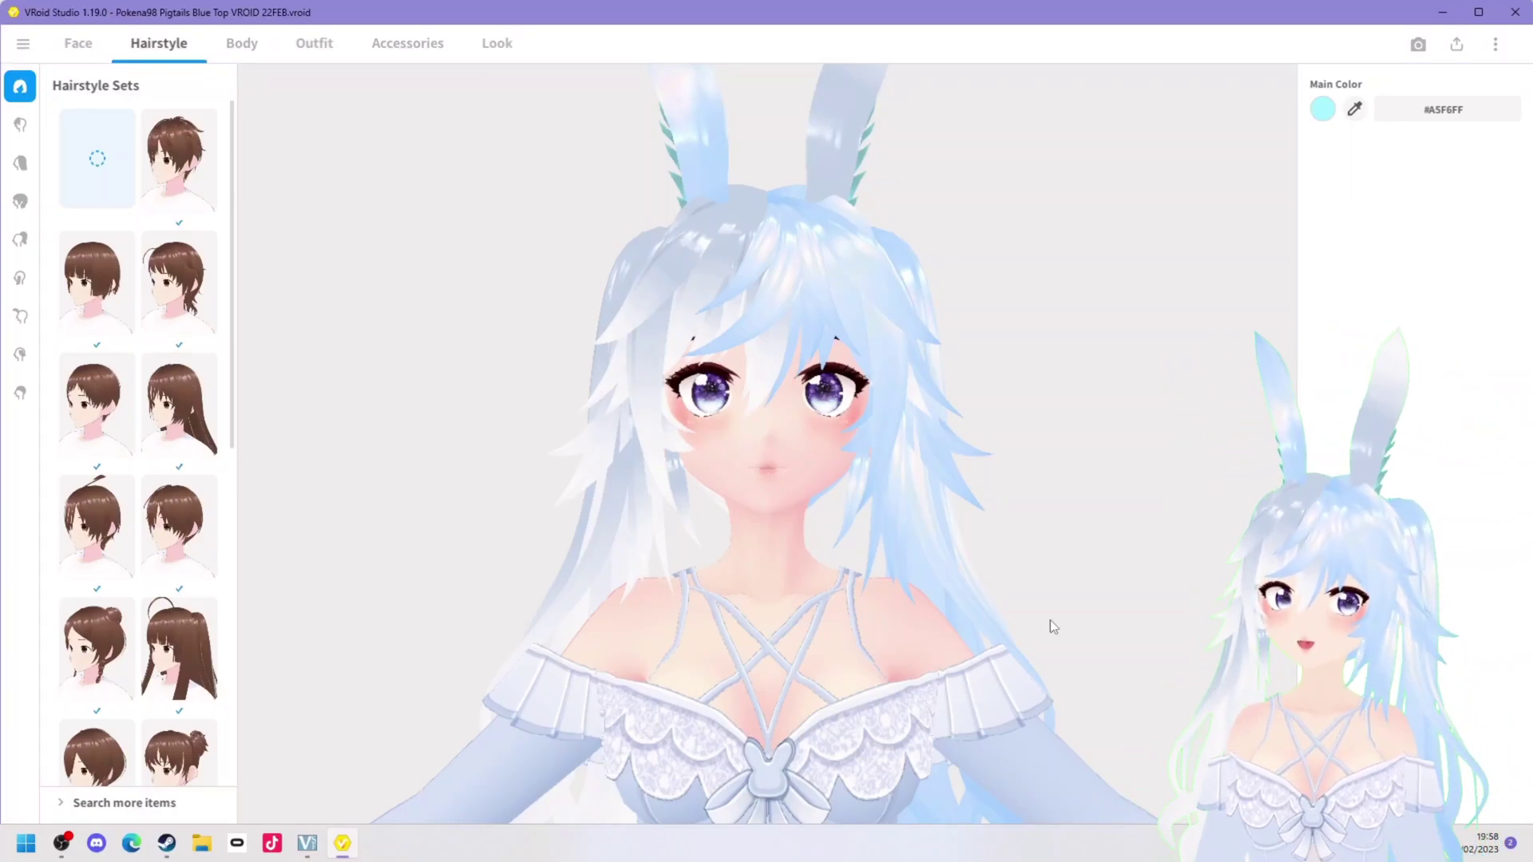
View the avatar in VSeeFace, then return to VRoid Studio and look through the custom Extra hair items
click(308, 845)
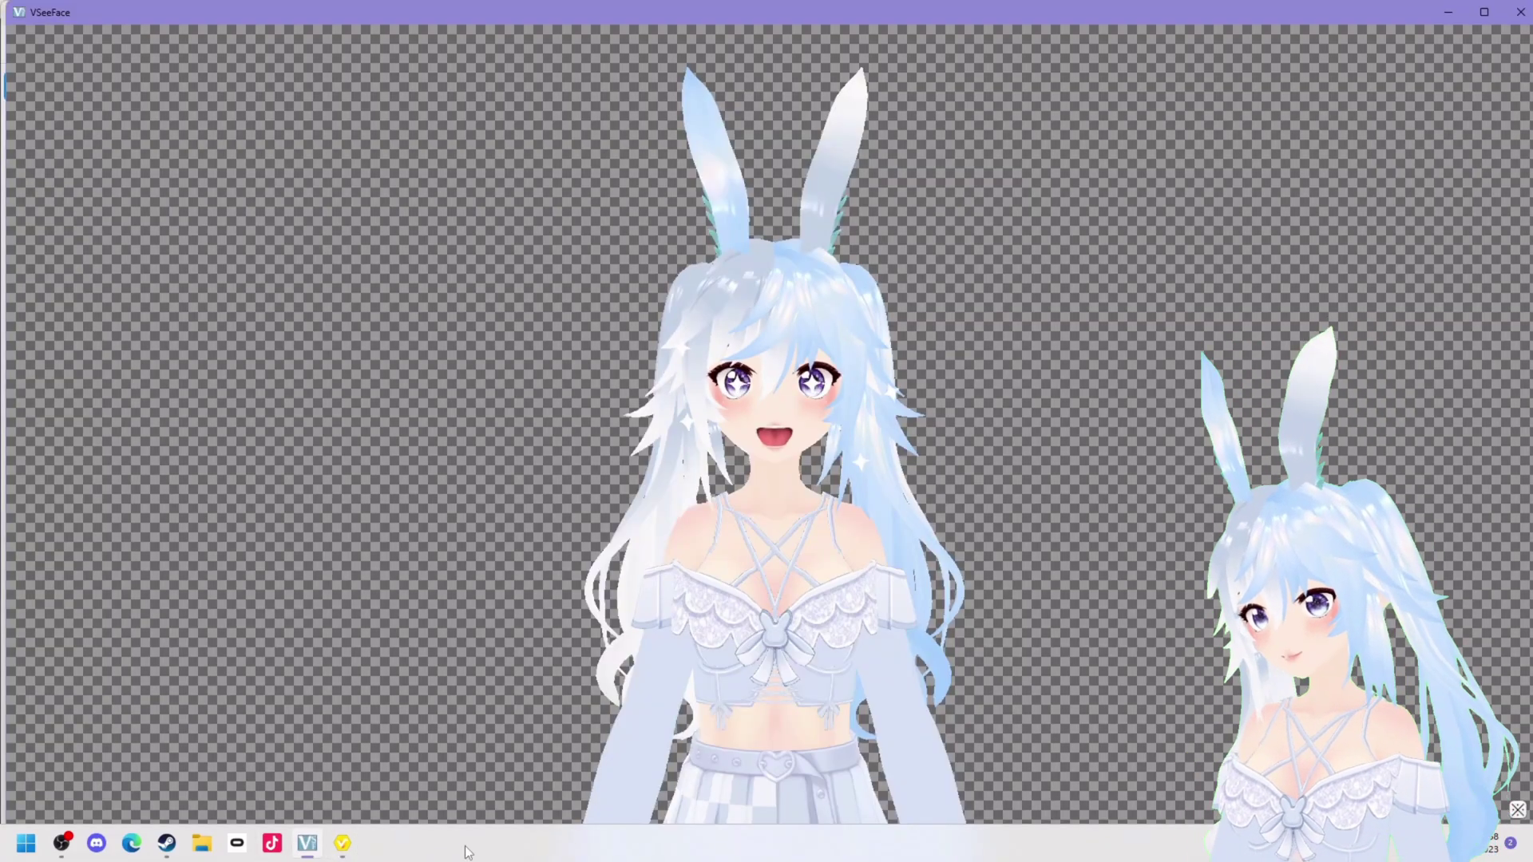
click(341, 848)
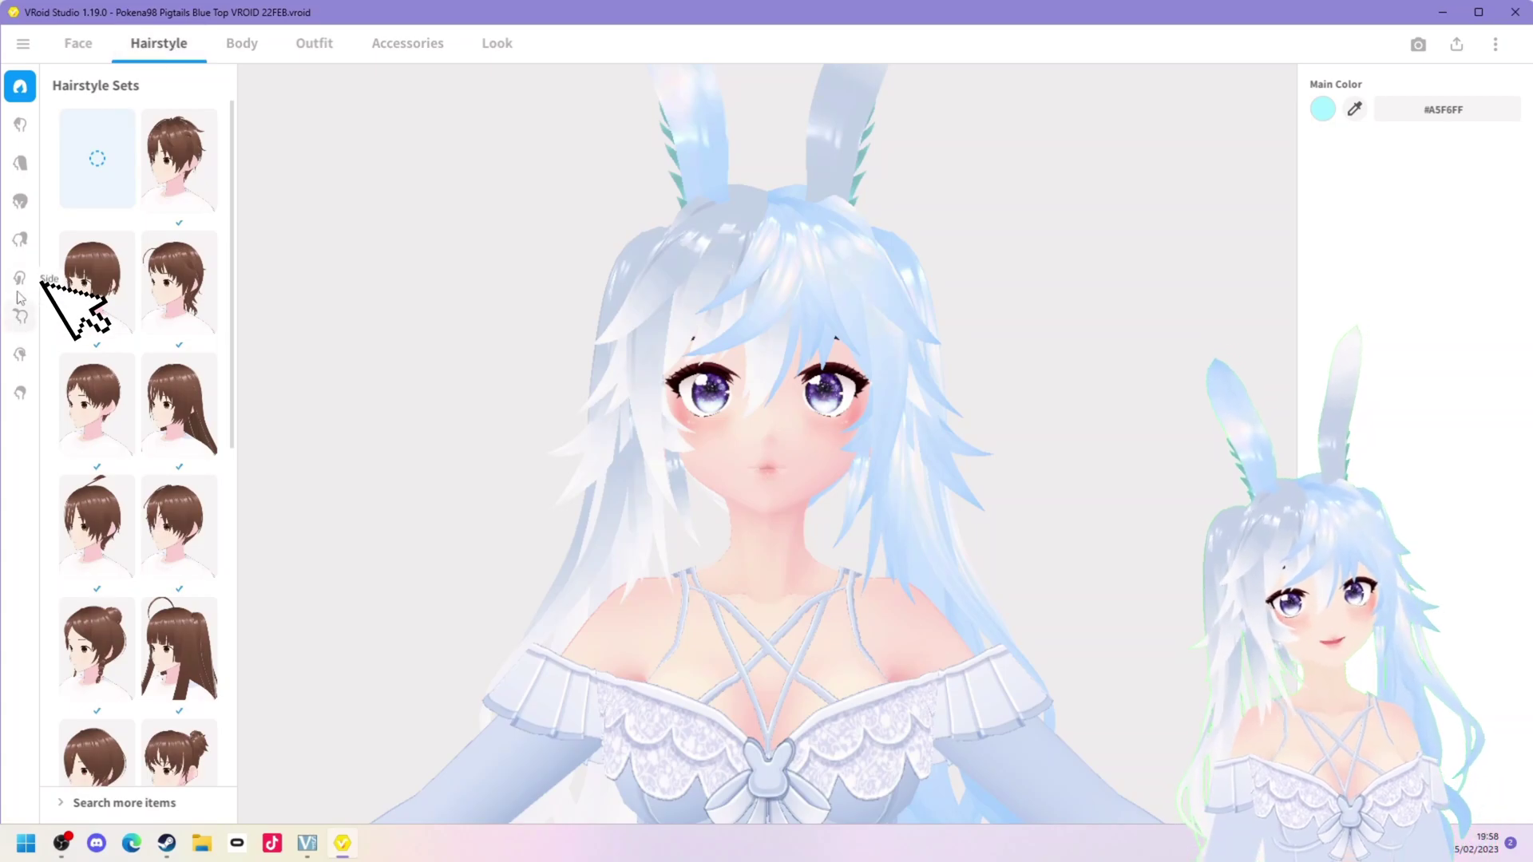
click(21, 354)
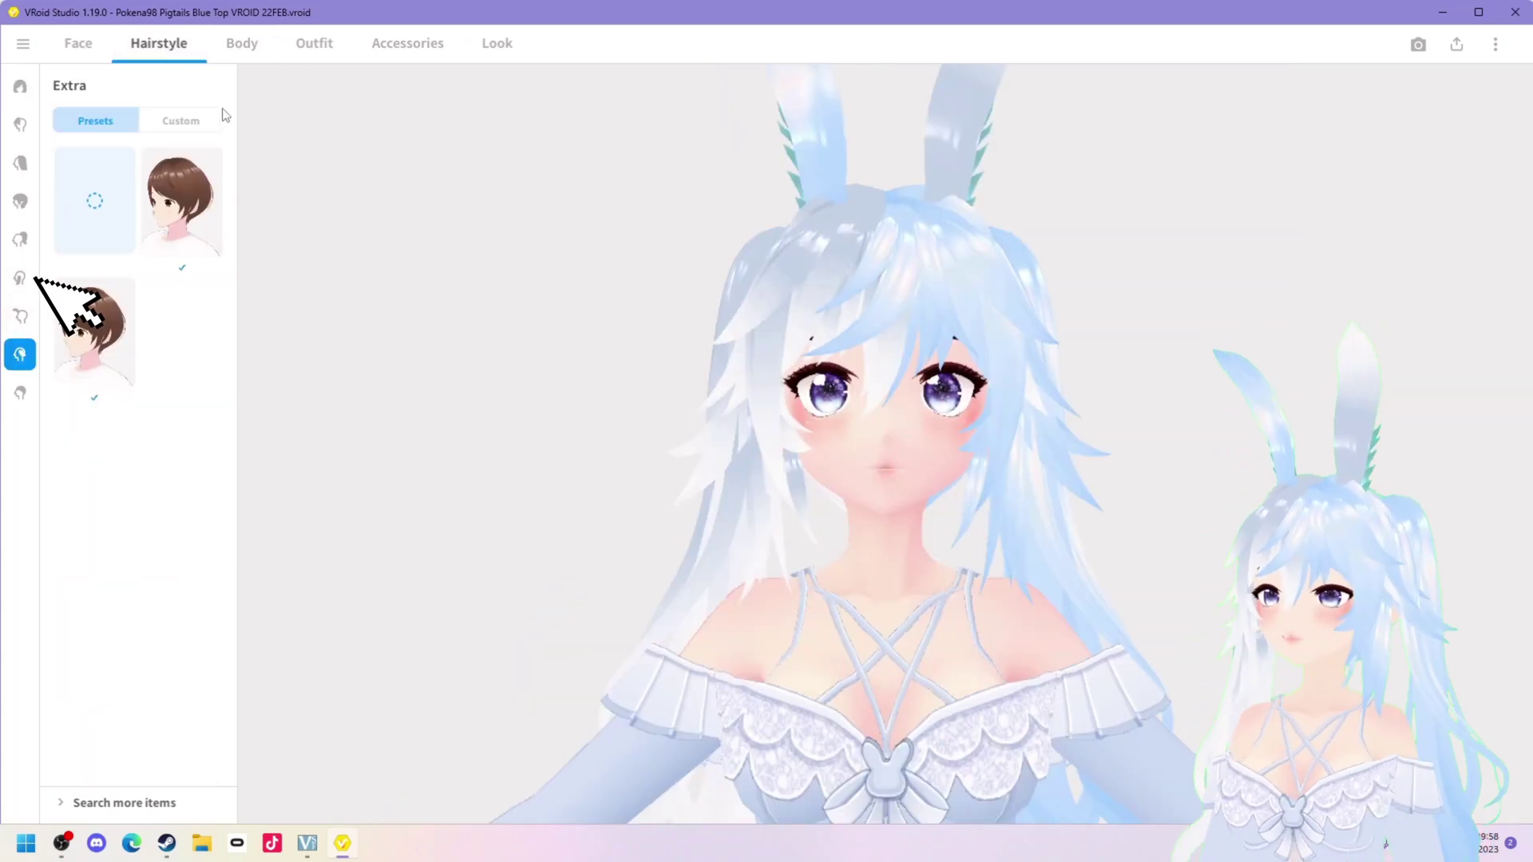
click(192, 121)
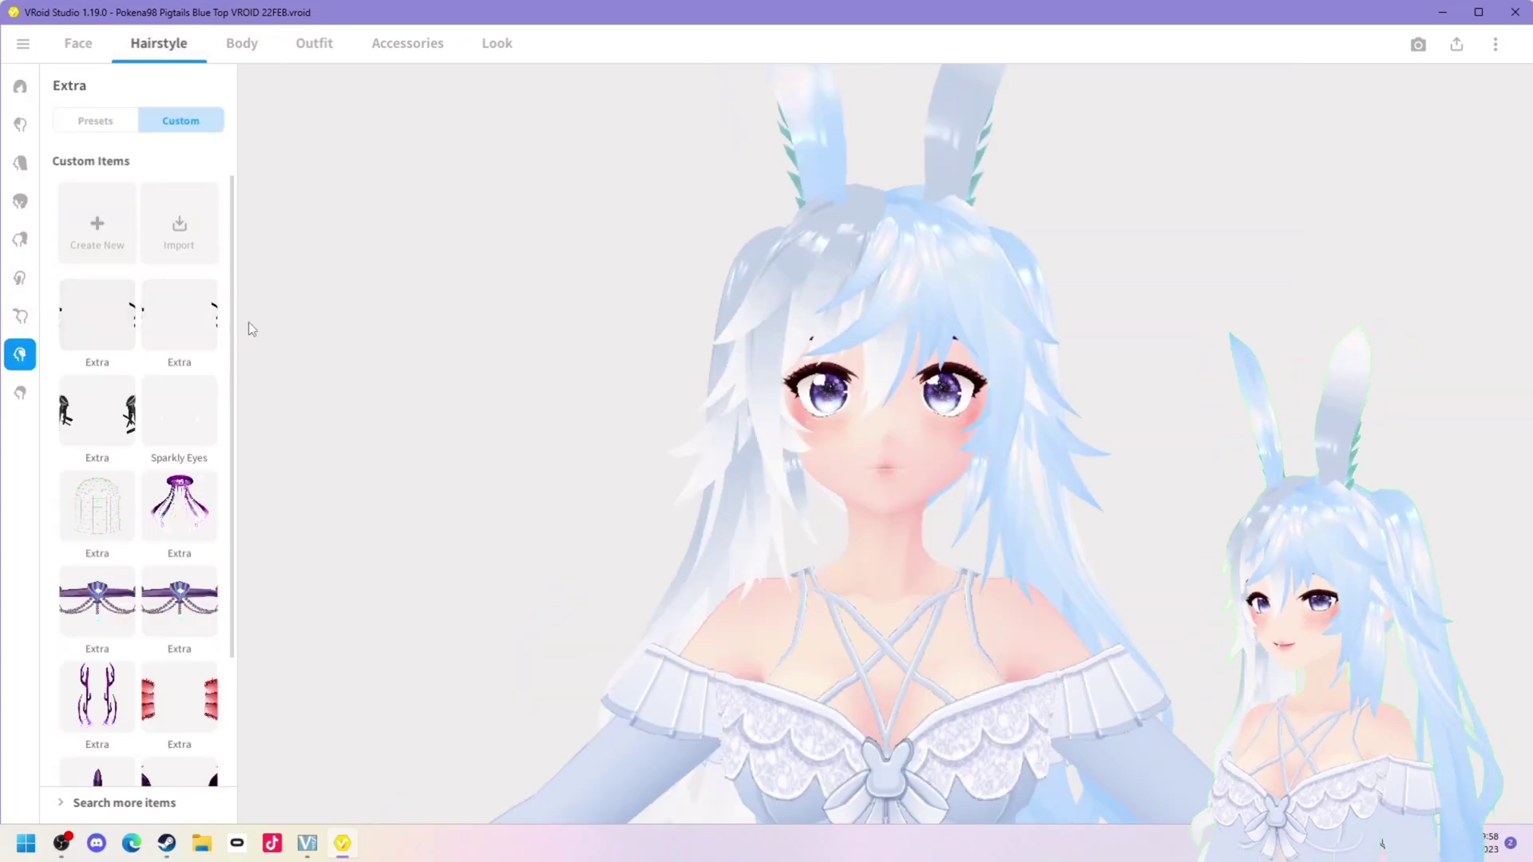
Apply the custom Side hair item named emotions to the avatar and open its hairstyle for editing
click(21, 279)
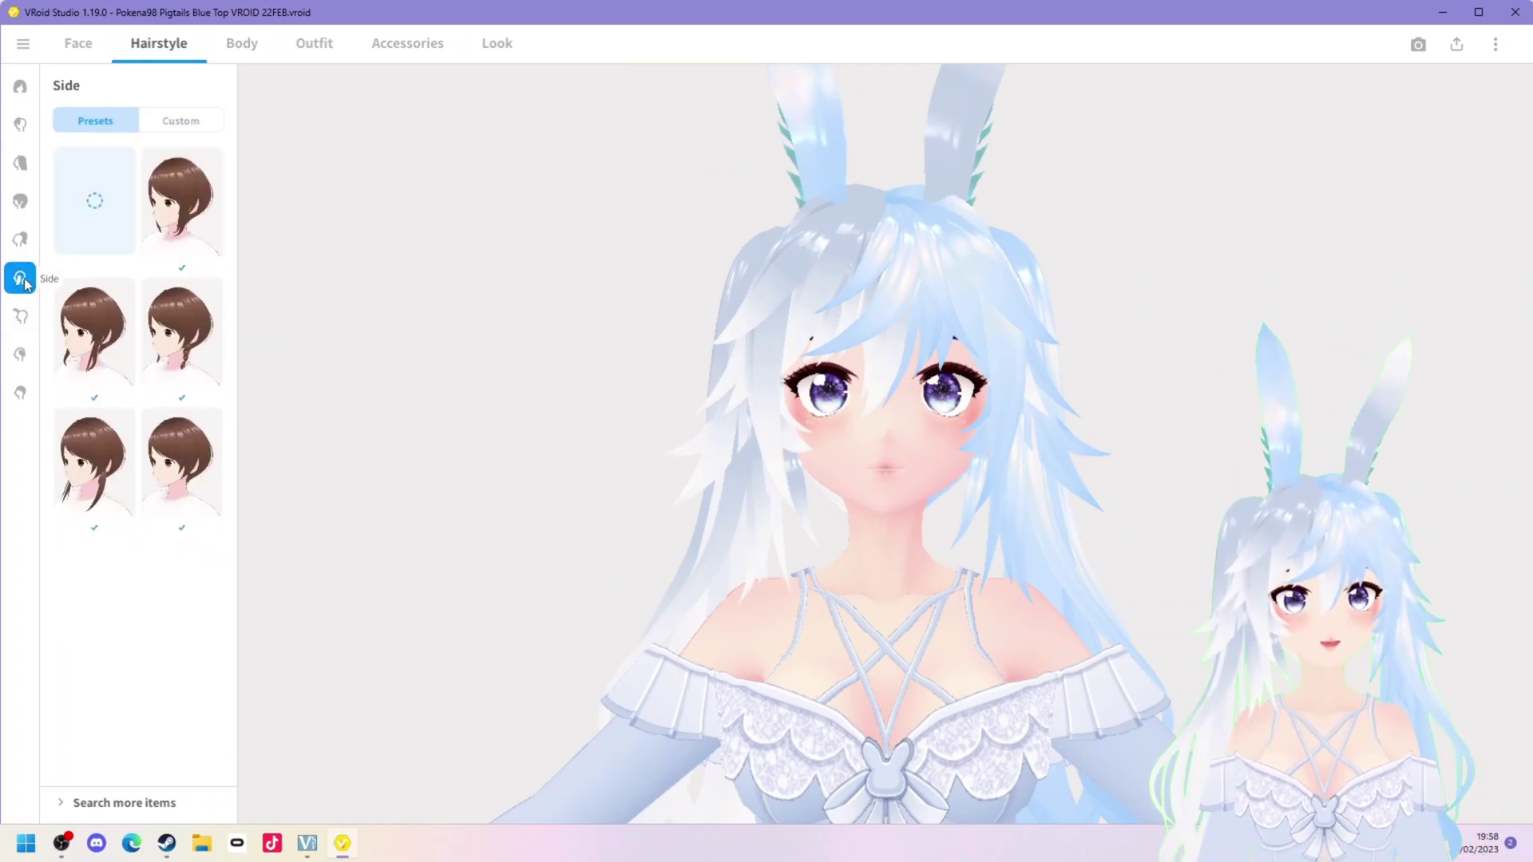
click(158, 118)
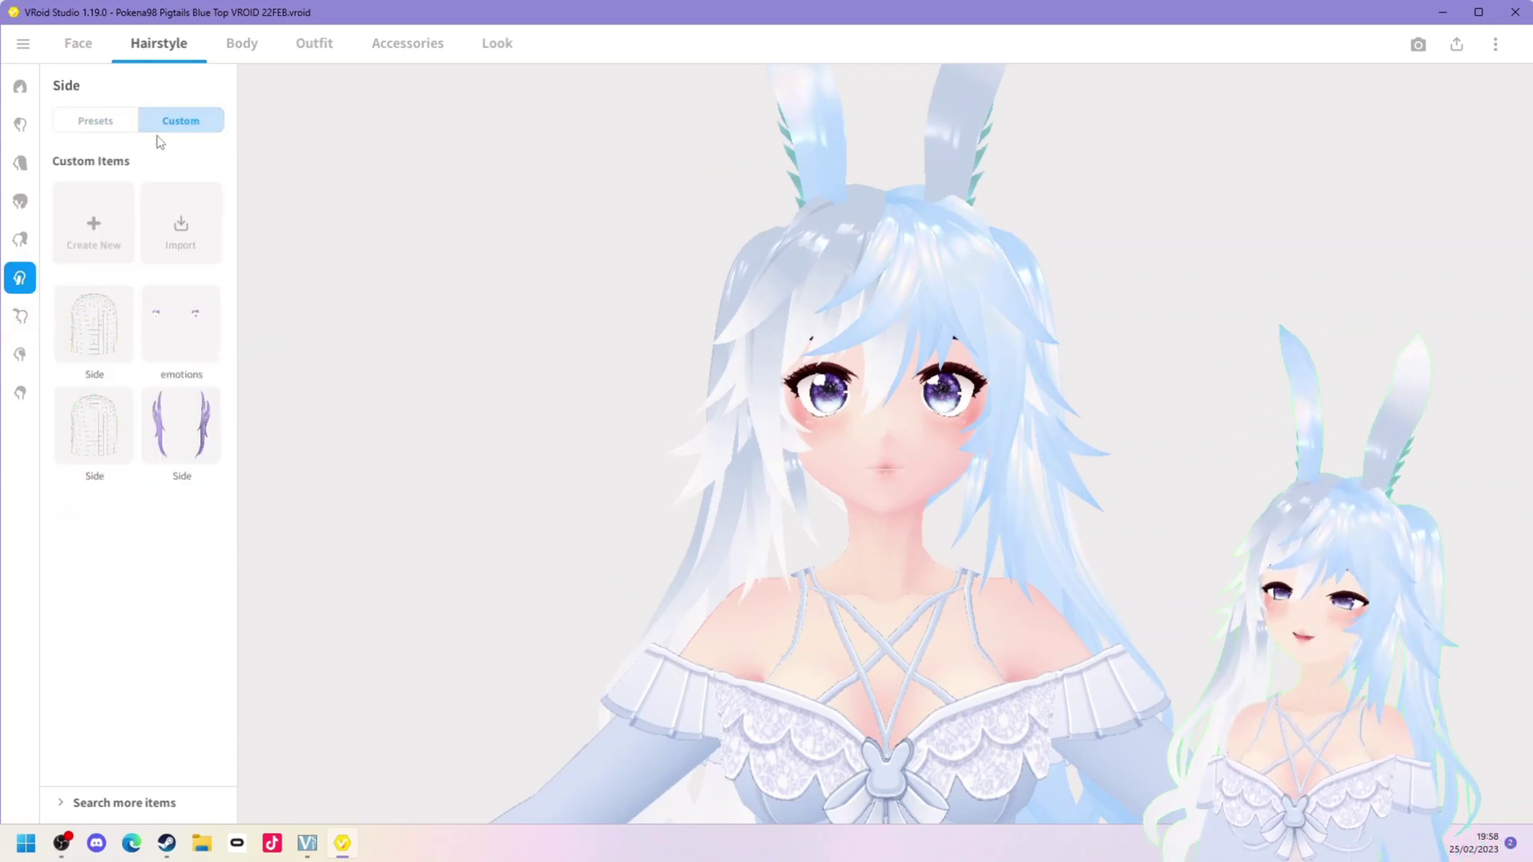
click(184, 321)
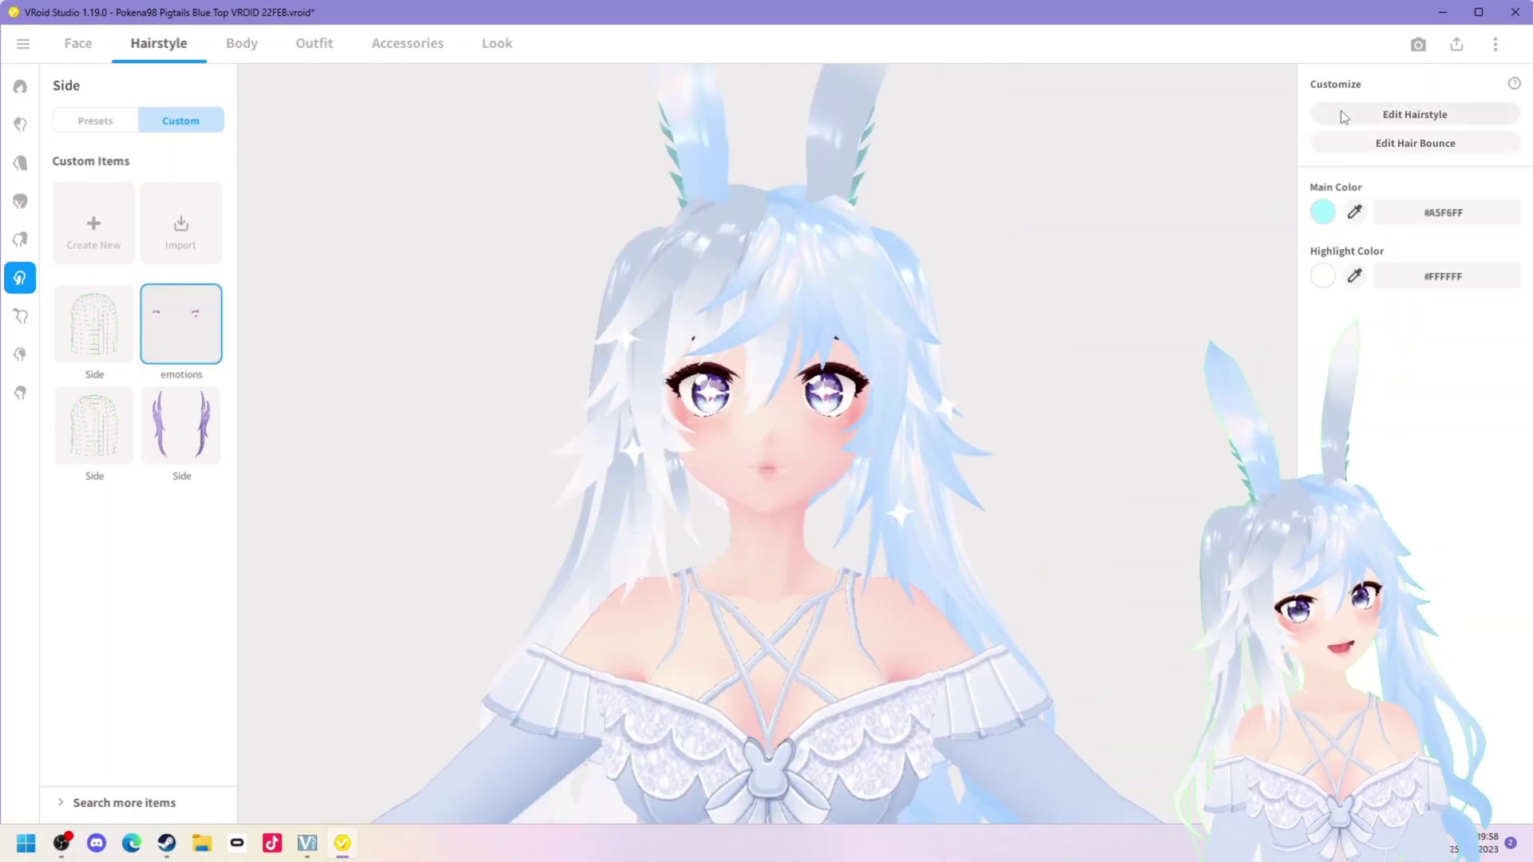
click(1350, 112)
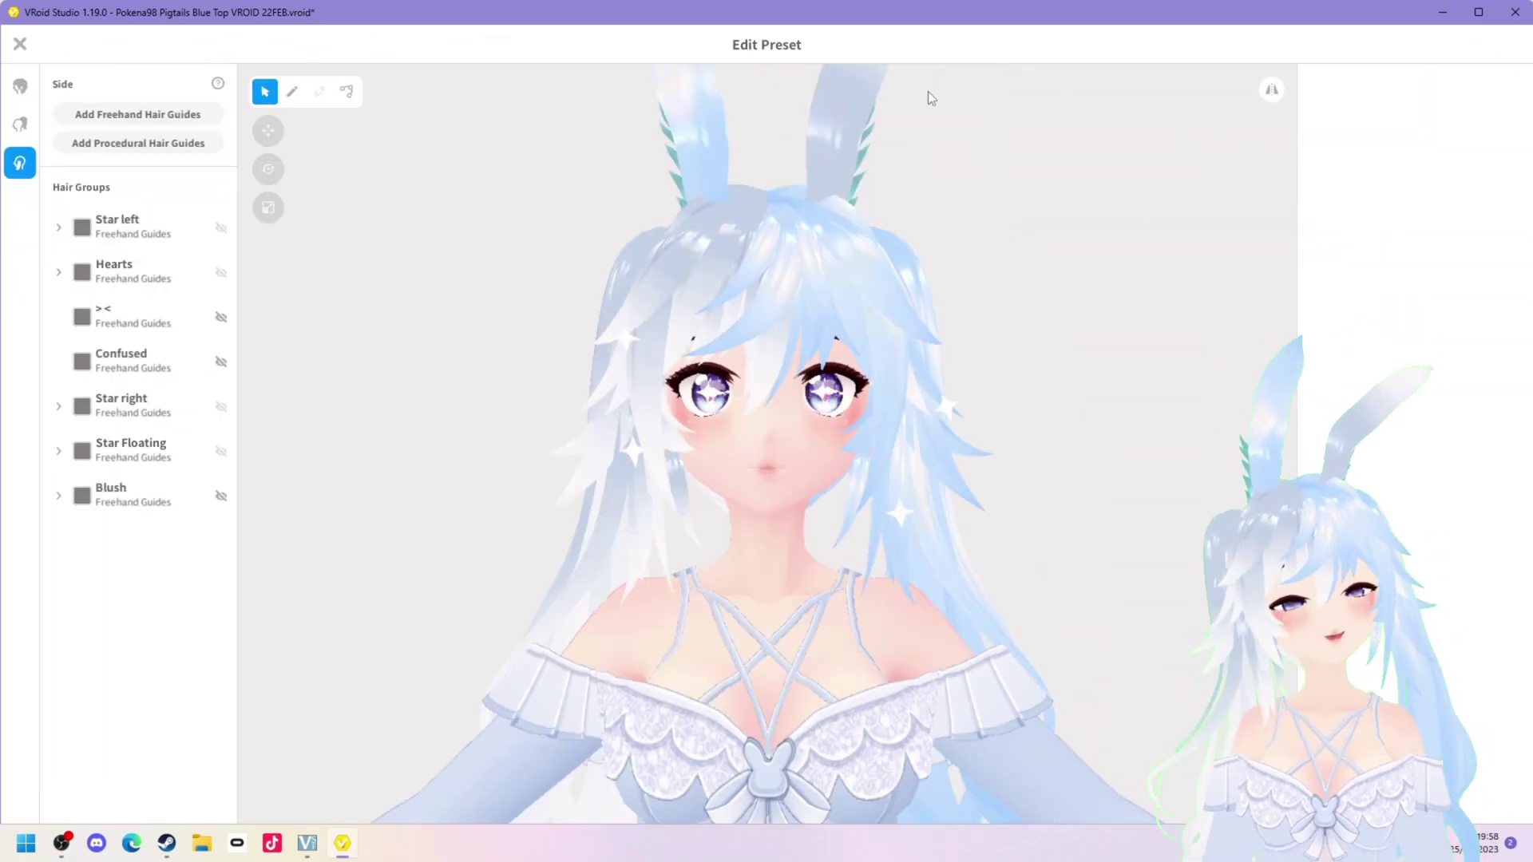
Duplicate the Star left hair group and rename the copy Blush
right_click(119, 229)
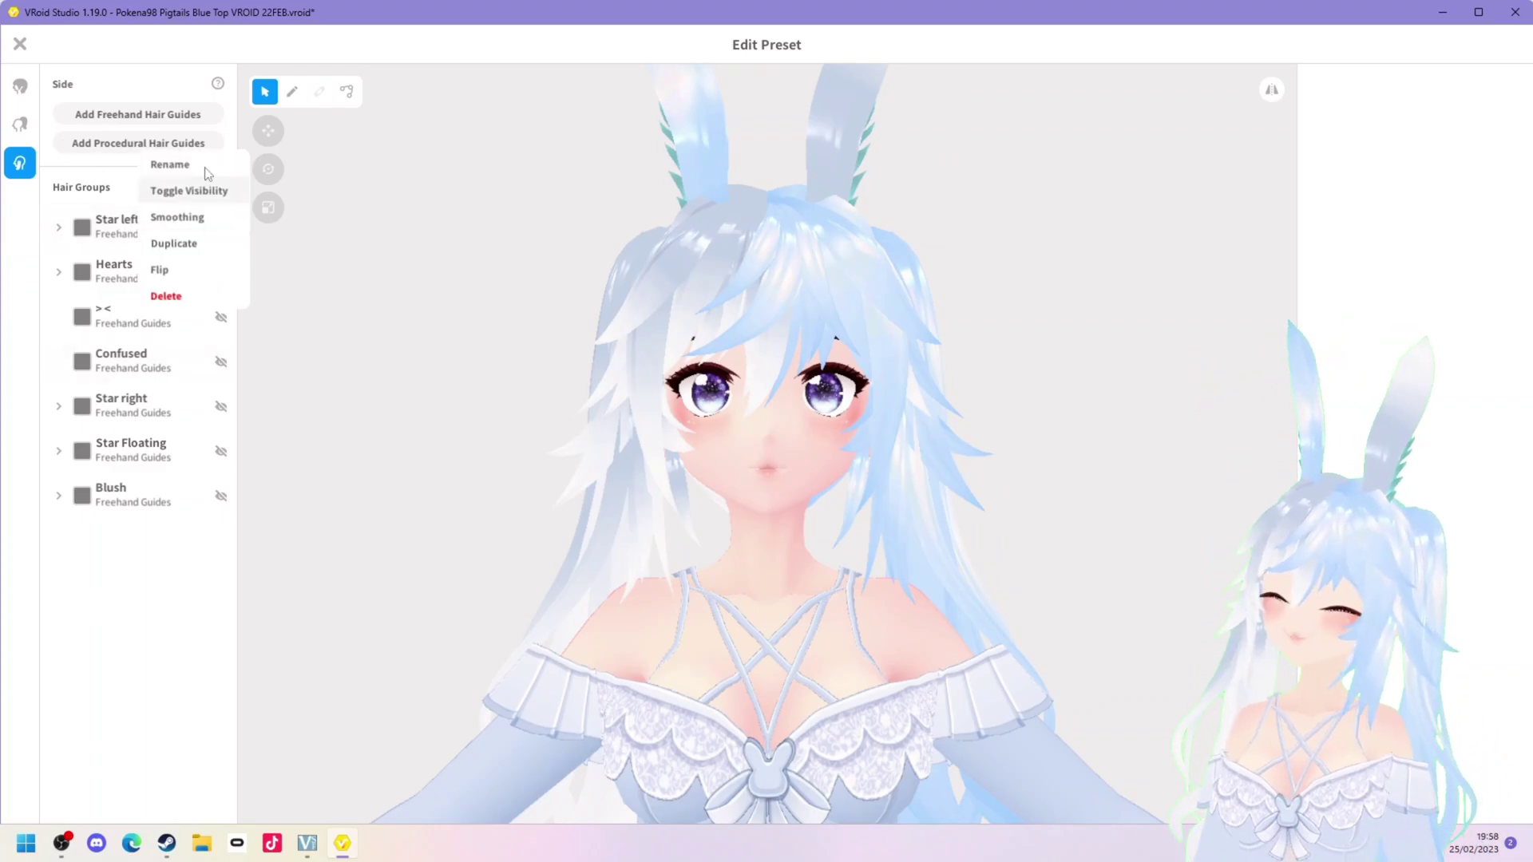
click(180, 245)
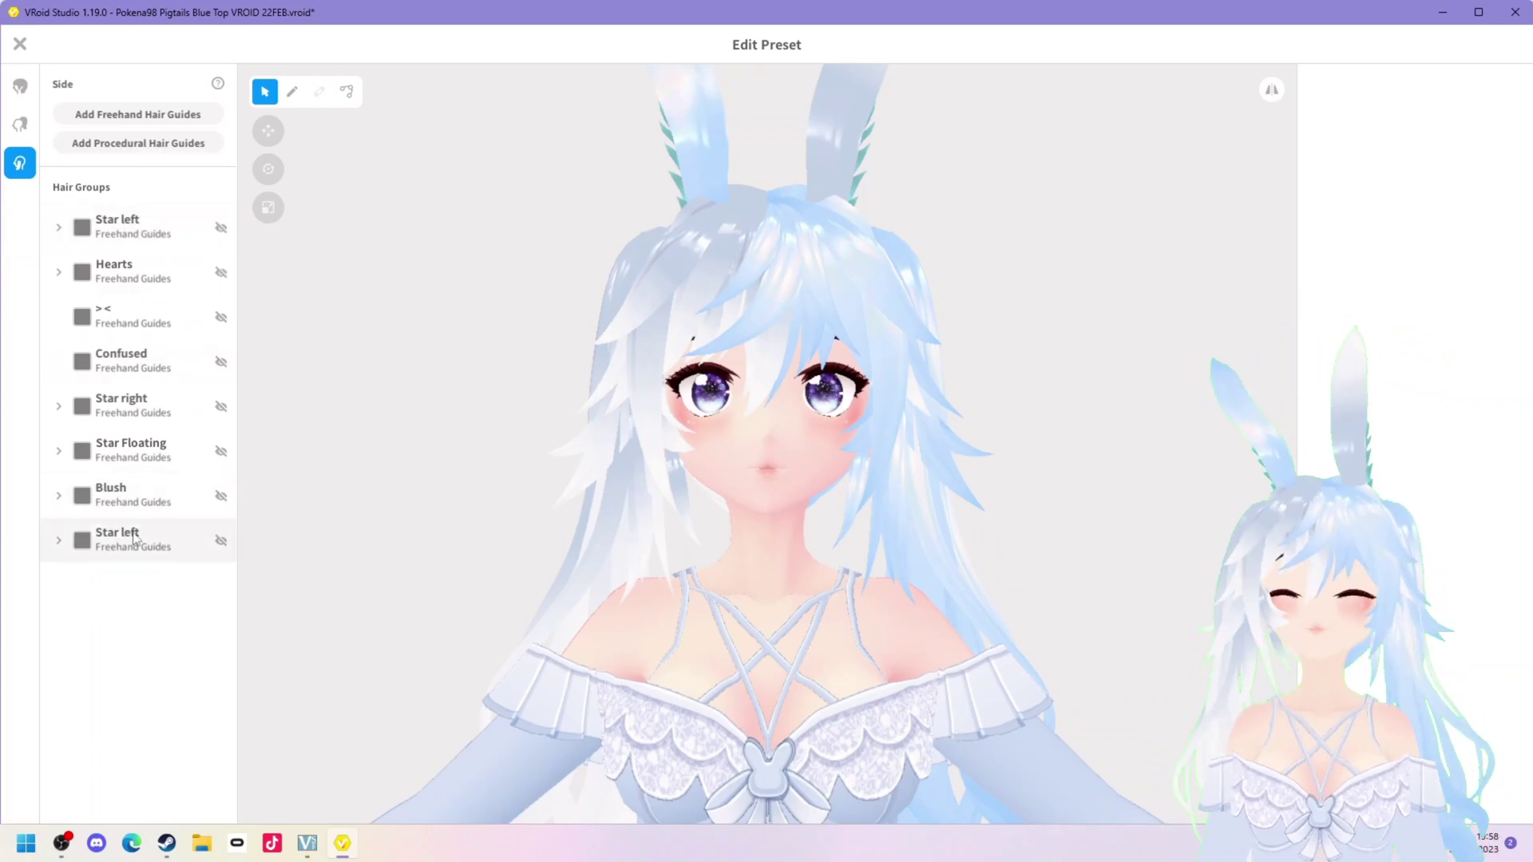
right_click(127, 540)
click(198, 468)
click(742, 403)
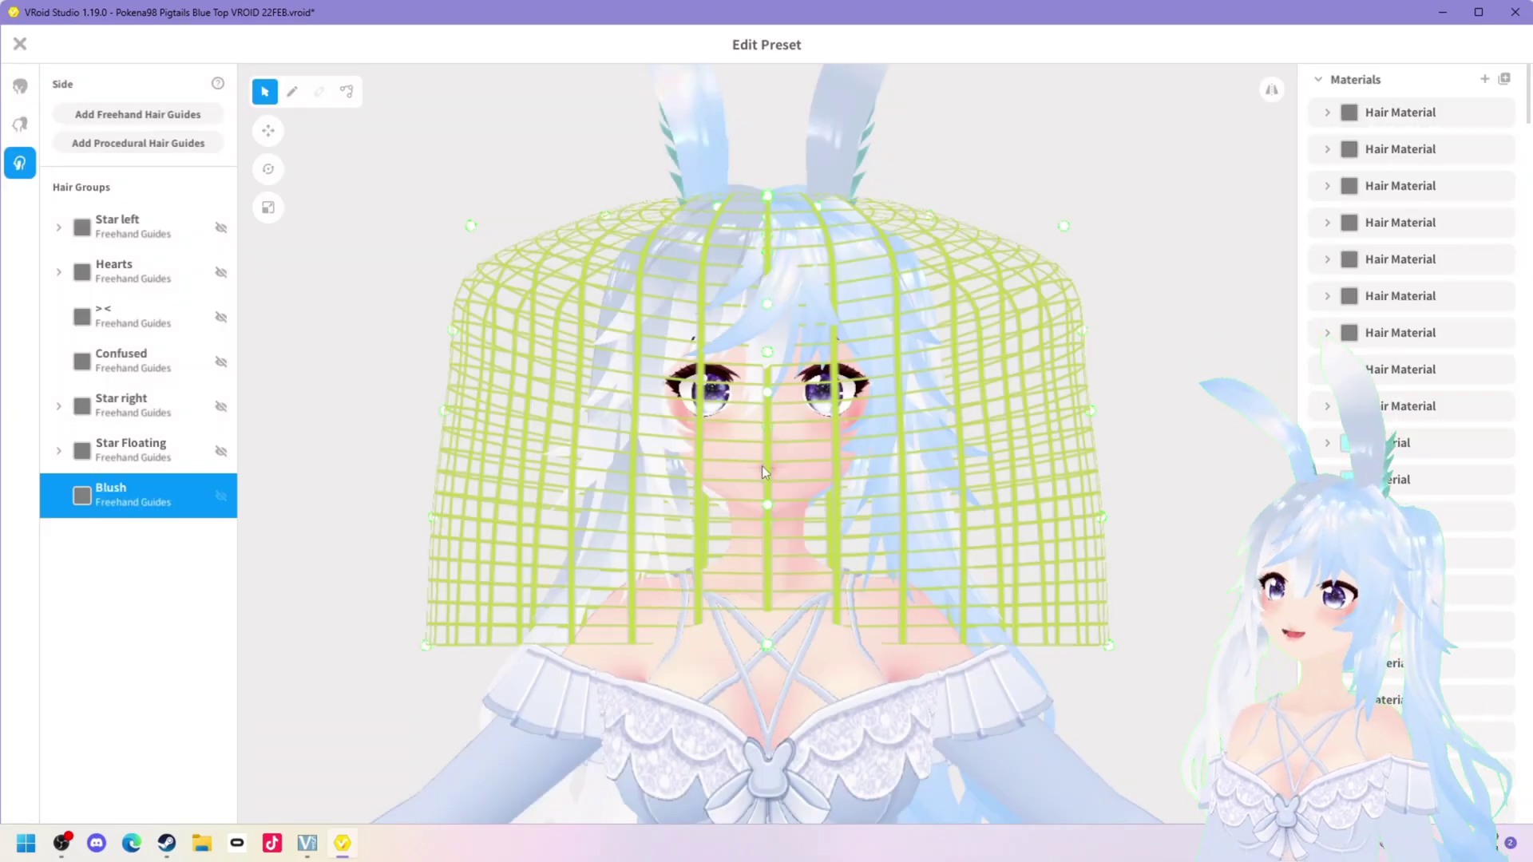
Set the Blush group's hair width to 0.10 and thickness to 0.01, with mirrored drawing enabled
right_drag(770, 467, 818, 471)
scroll(945, 497, up, 3)
mouse_move(956, 502)
right_down()
mouse_move(927, 503)
mouse_move(952, 506)
right_up()
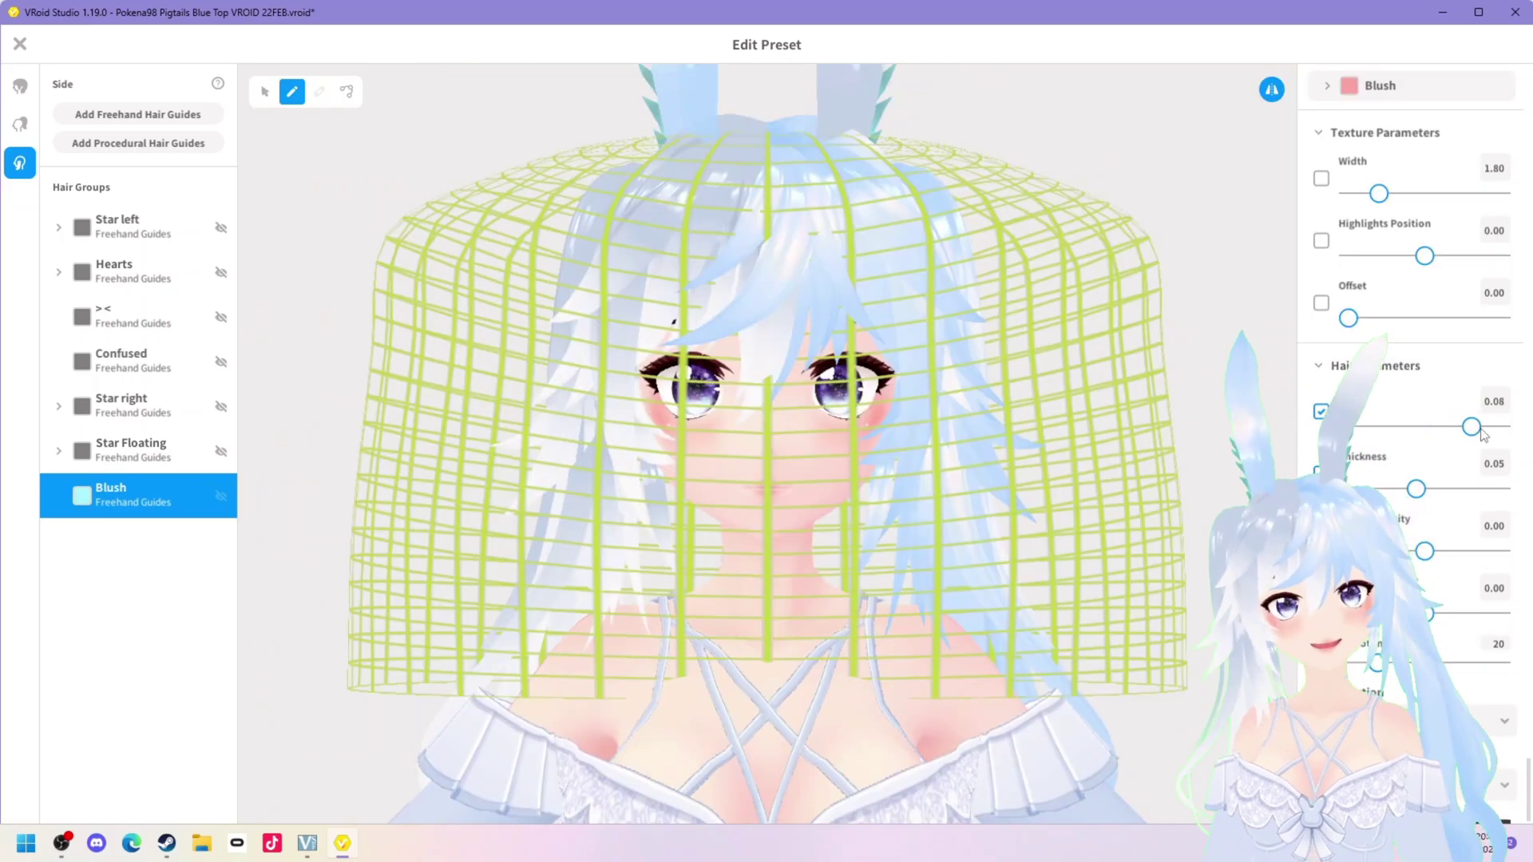
drag(1472, 428, 1501, 427)
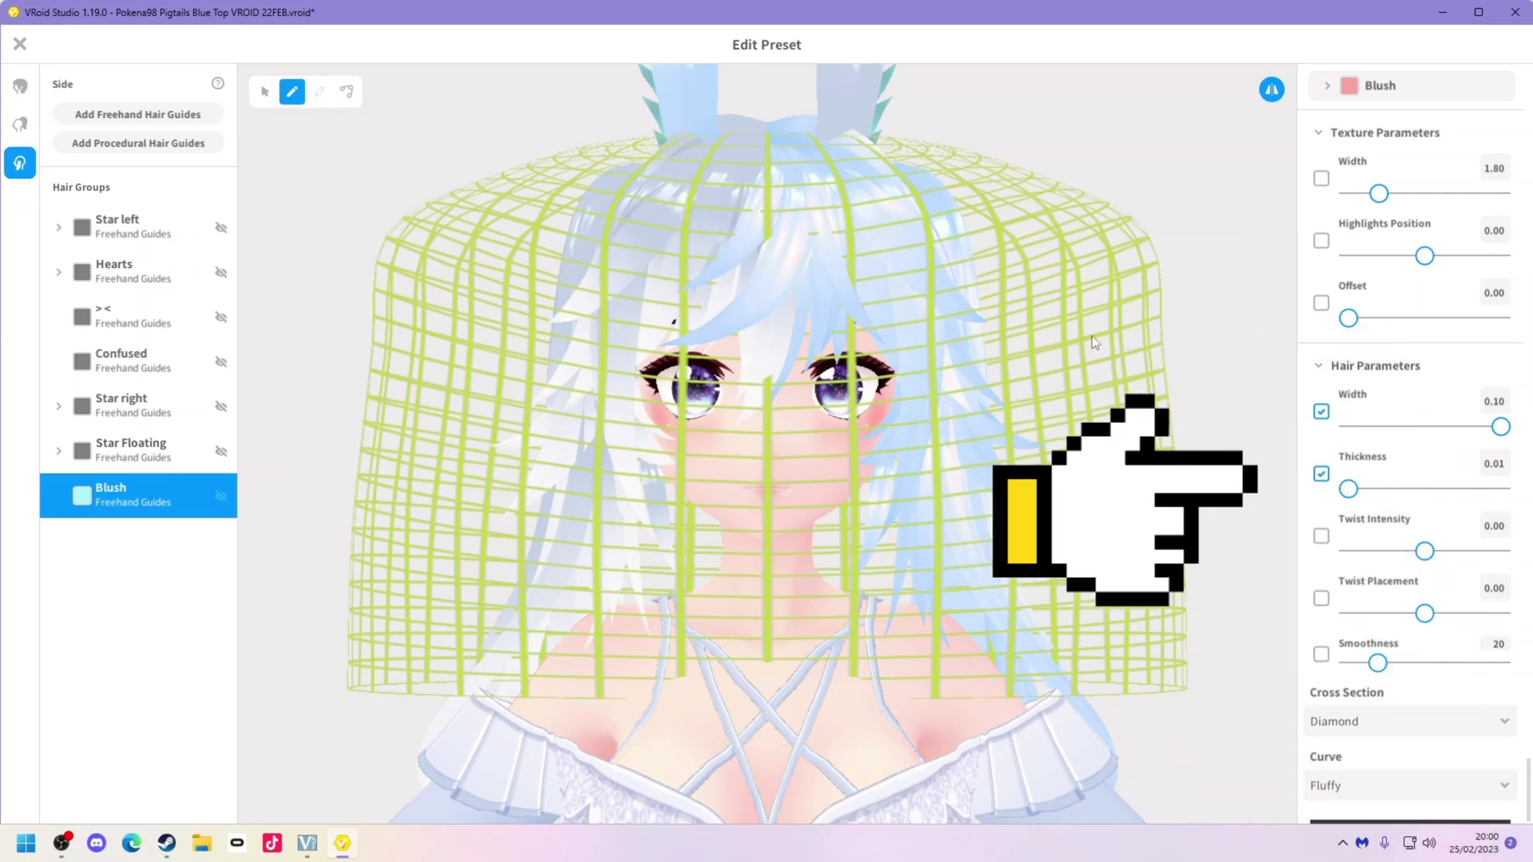
Try drawing a mirrored pair of hair strands over the cheeks in the Blush group, and undo them
scroll(816, 444, up, 2)
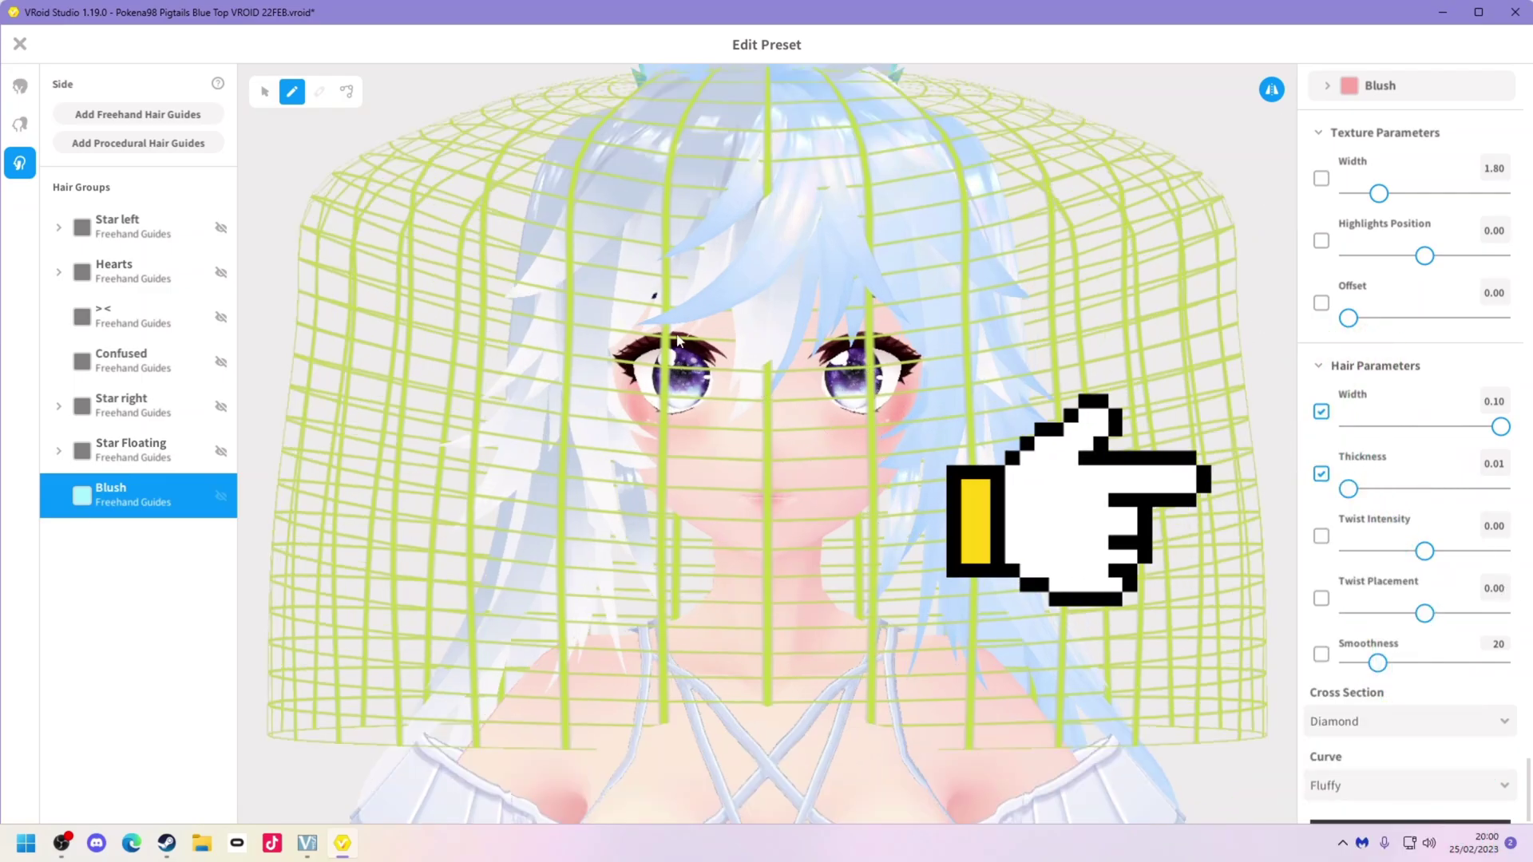
drag(867, 428, 864, 492)
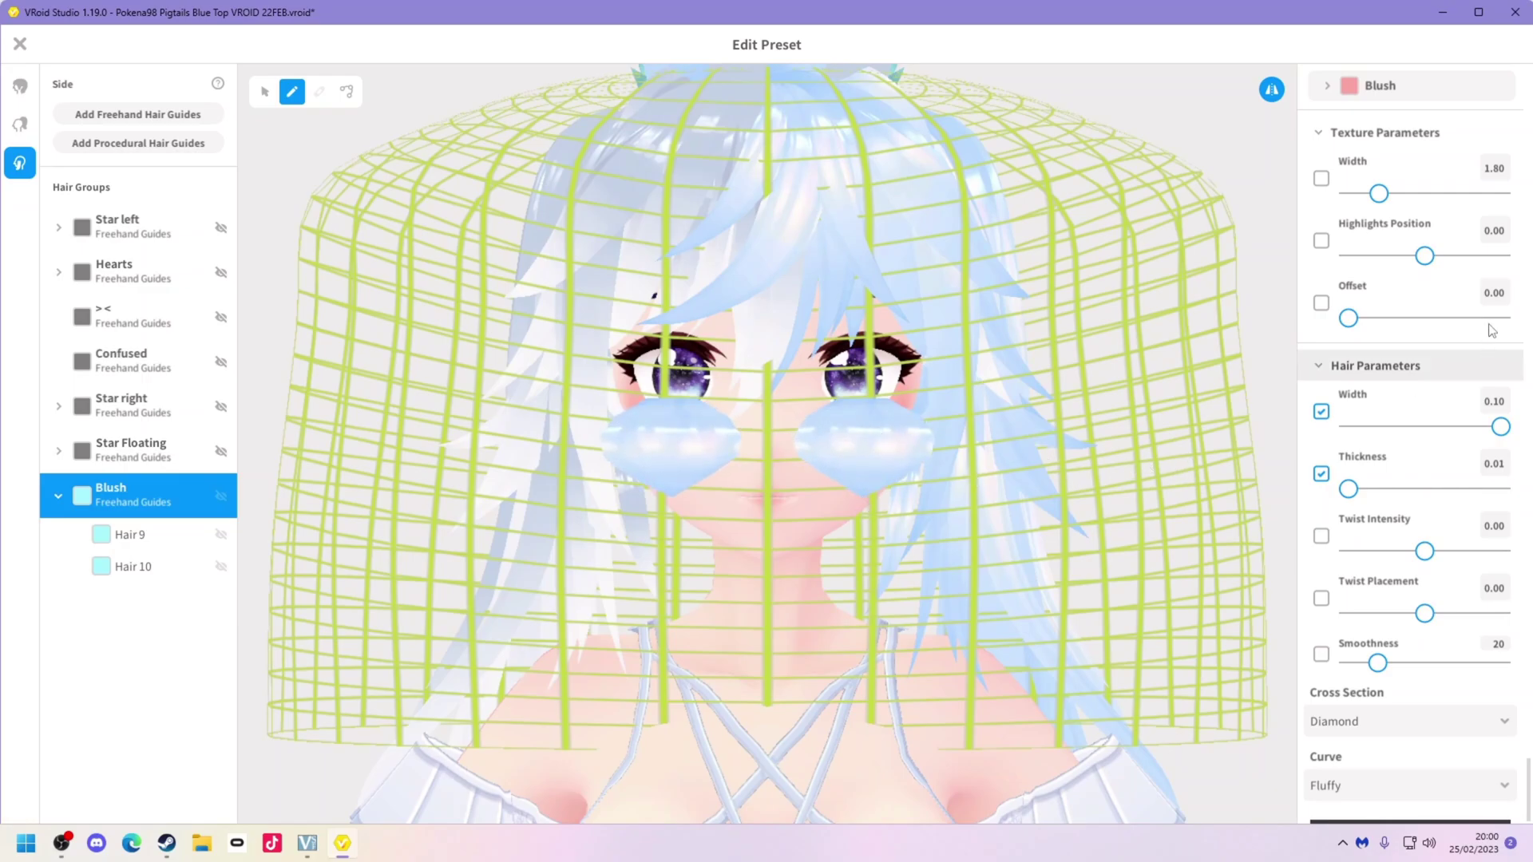
key(ctrl+z)
Select the grey Hair Material for the Blush group and draw mirrored hair strands over both cheeks, redoing the first attempt
scroll(1509, 304, up, 5)
scroll(1511, 335, up, 10)
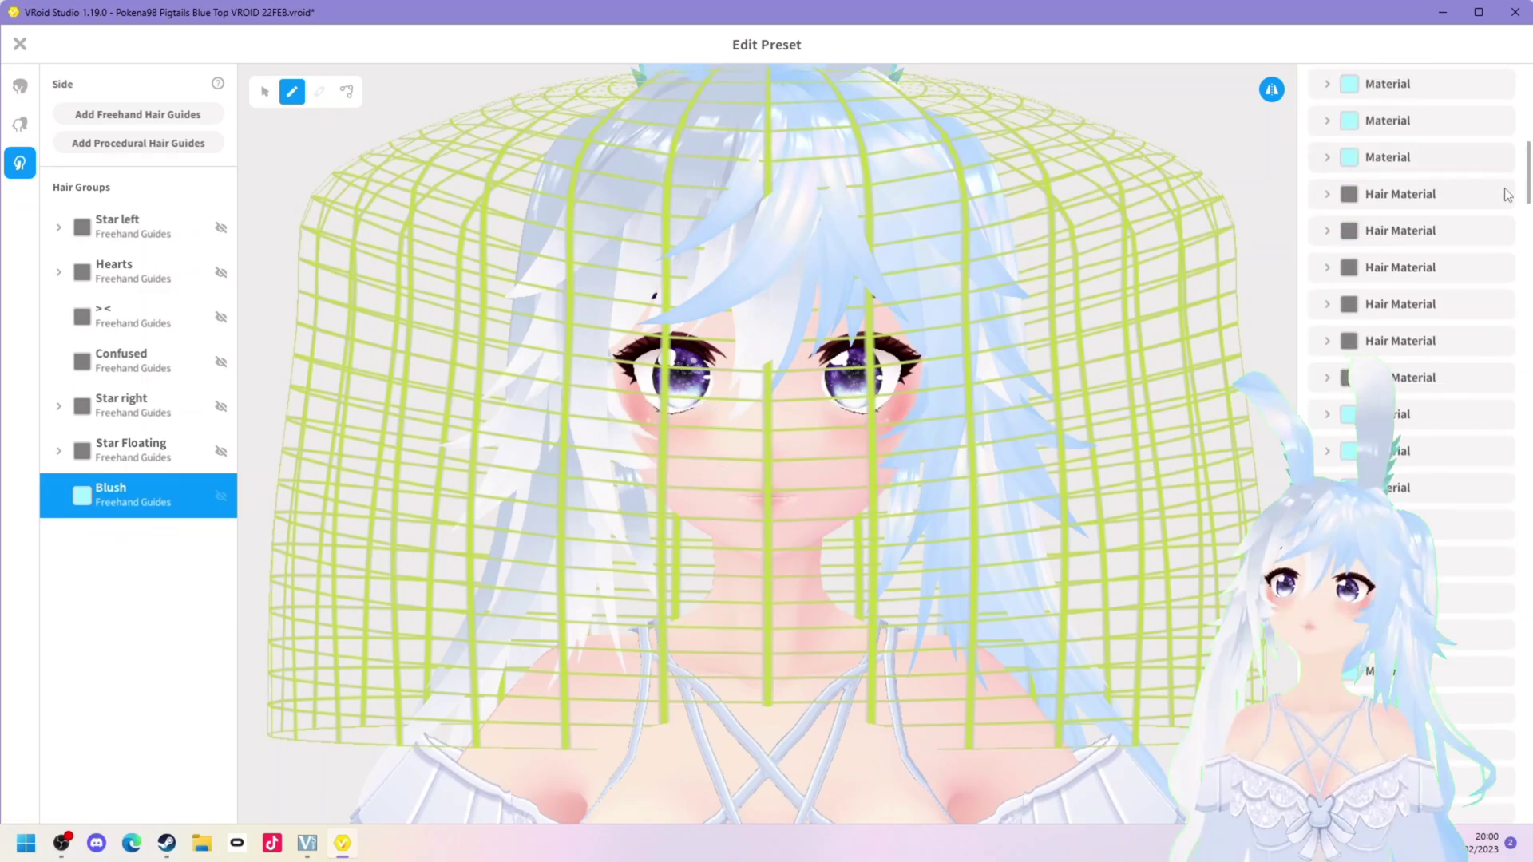
scroll(1501, 429, down, 10)
scroll(1437, 427, down, 5)
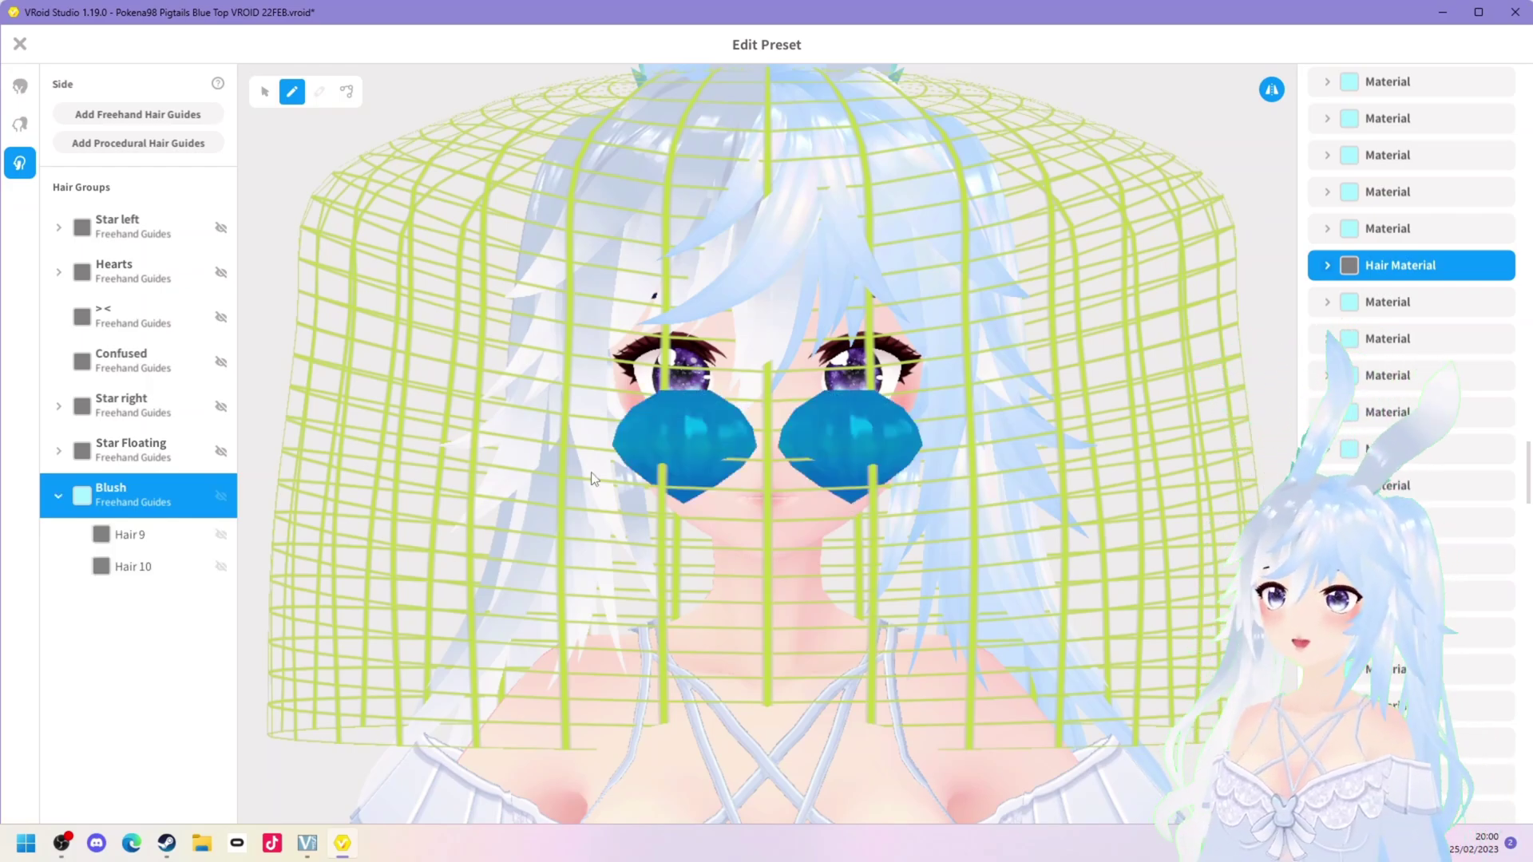
key(Delete)
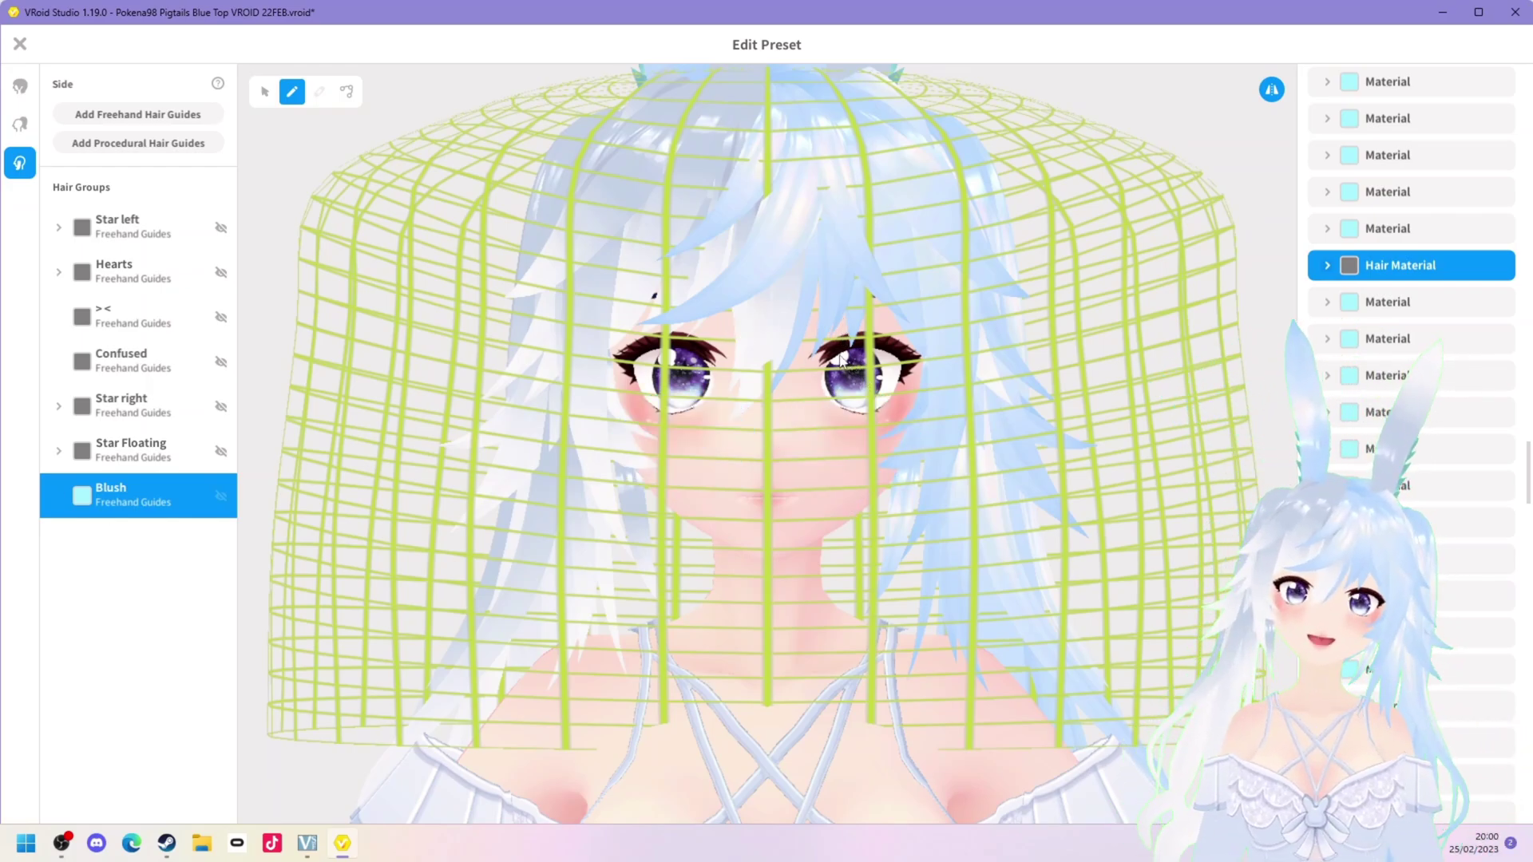
key(ctrl+z)
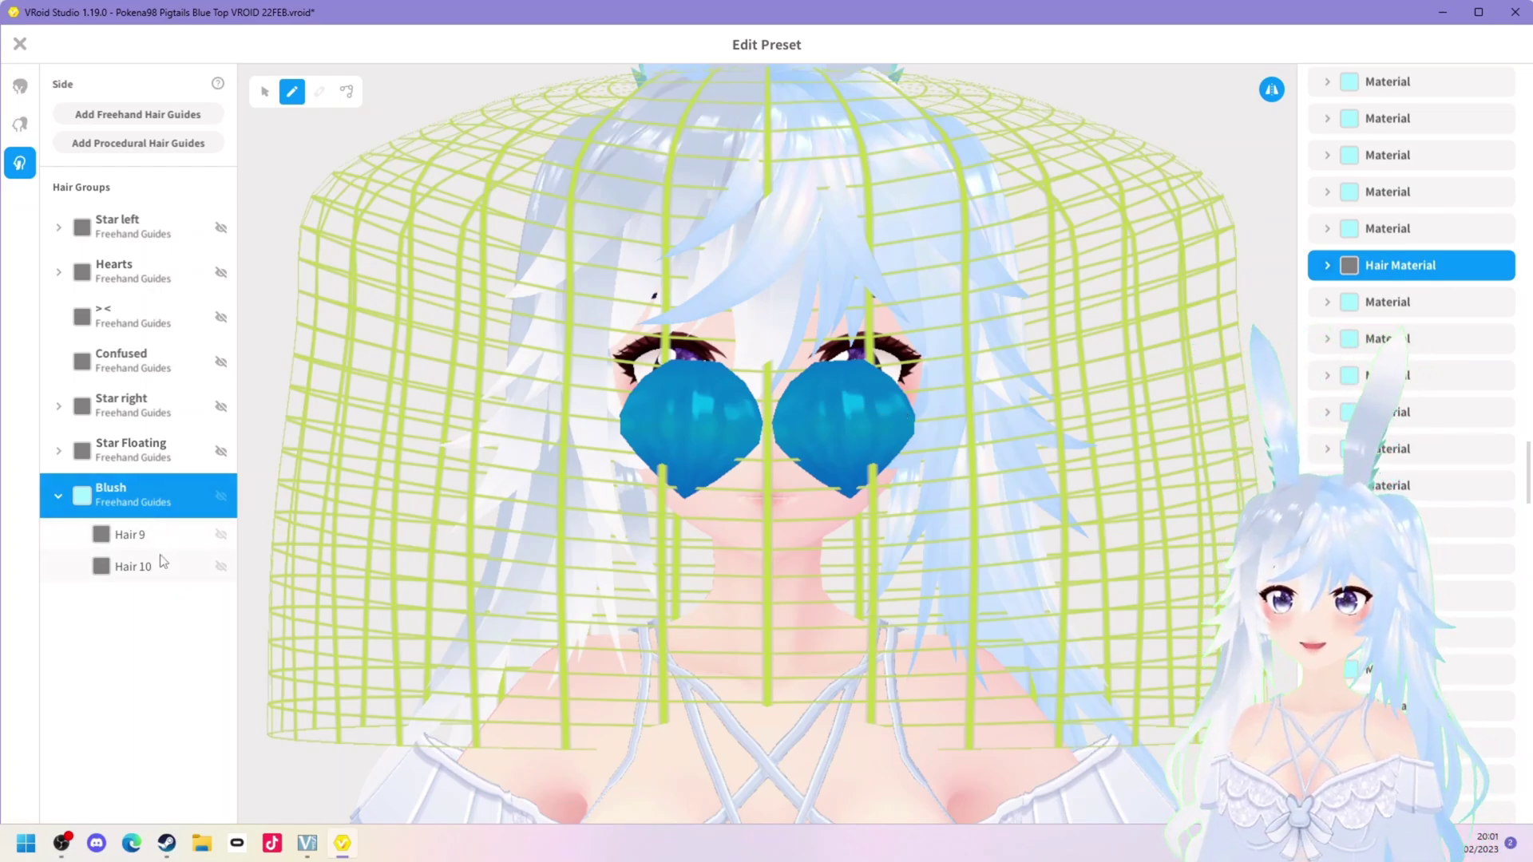
Turn off the base, shade and highlight colours of the Hair Material and open its texture for editing
click(1328, 265)
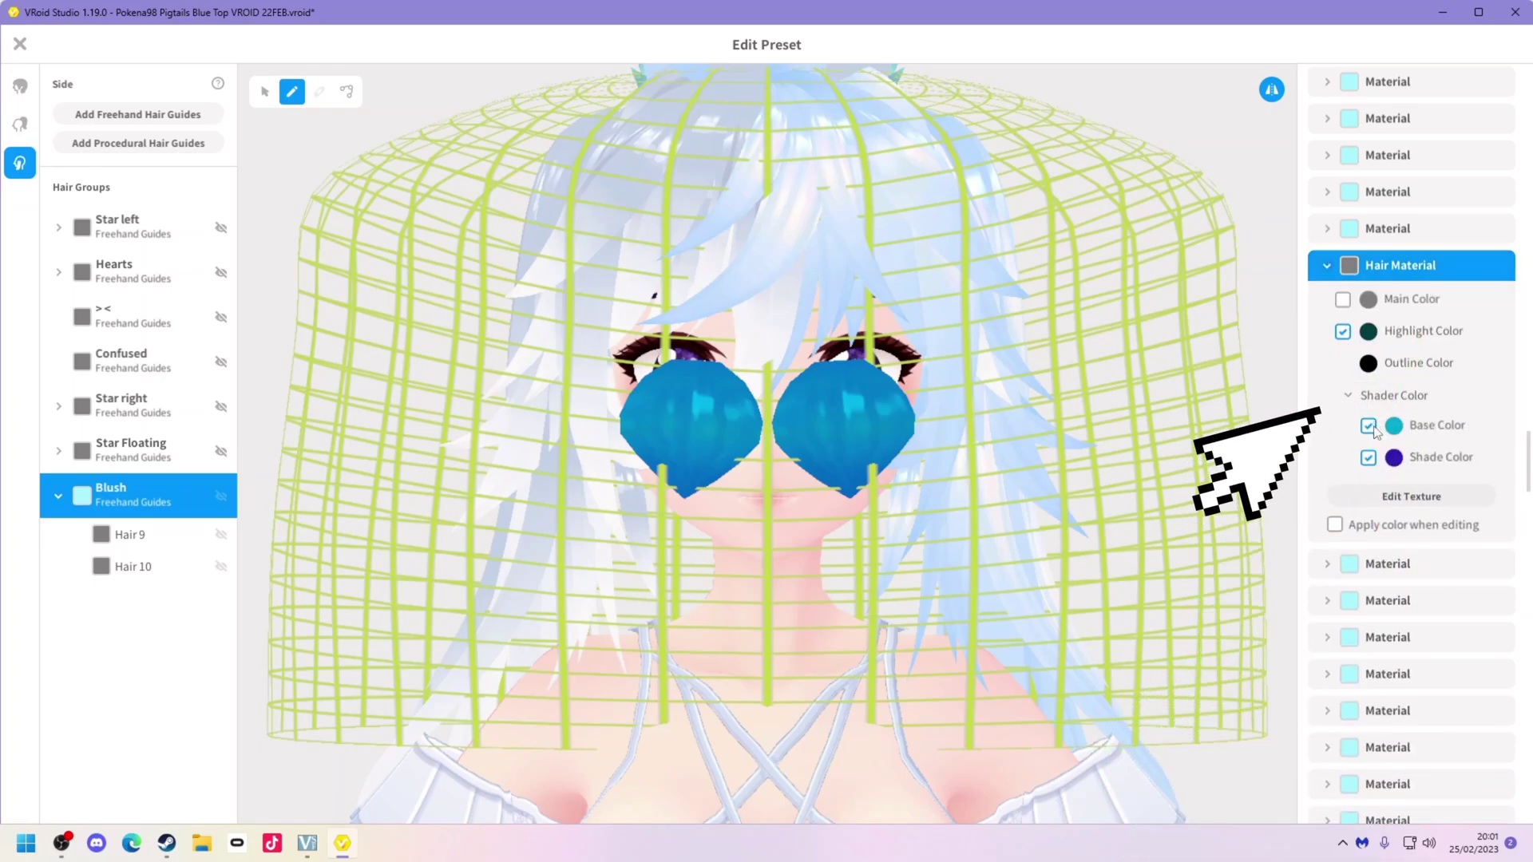
click(1368, 426)
click(1367, 457)
click(1344, 331)
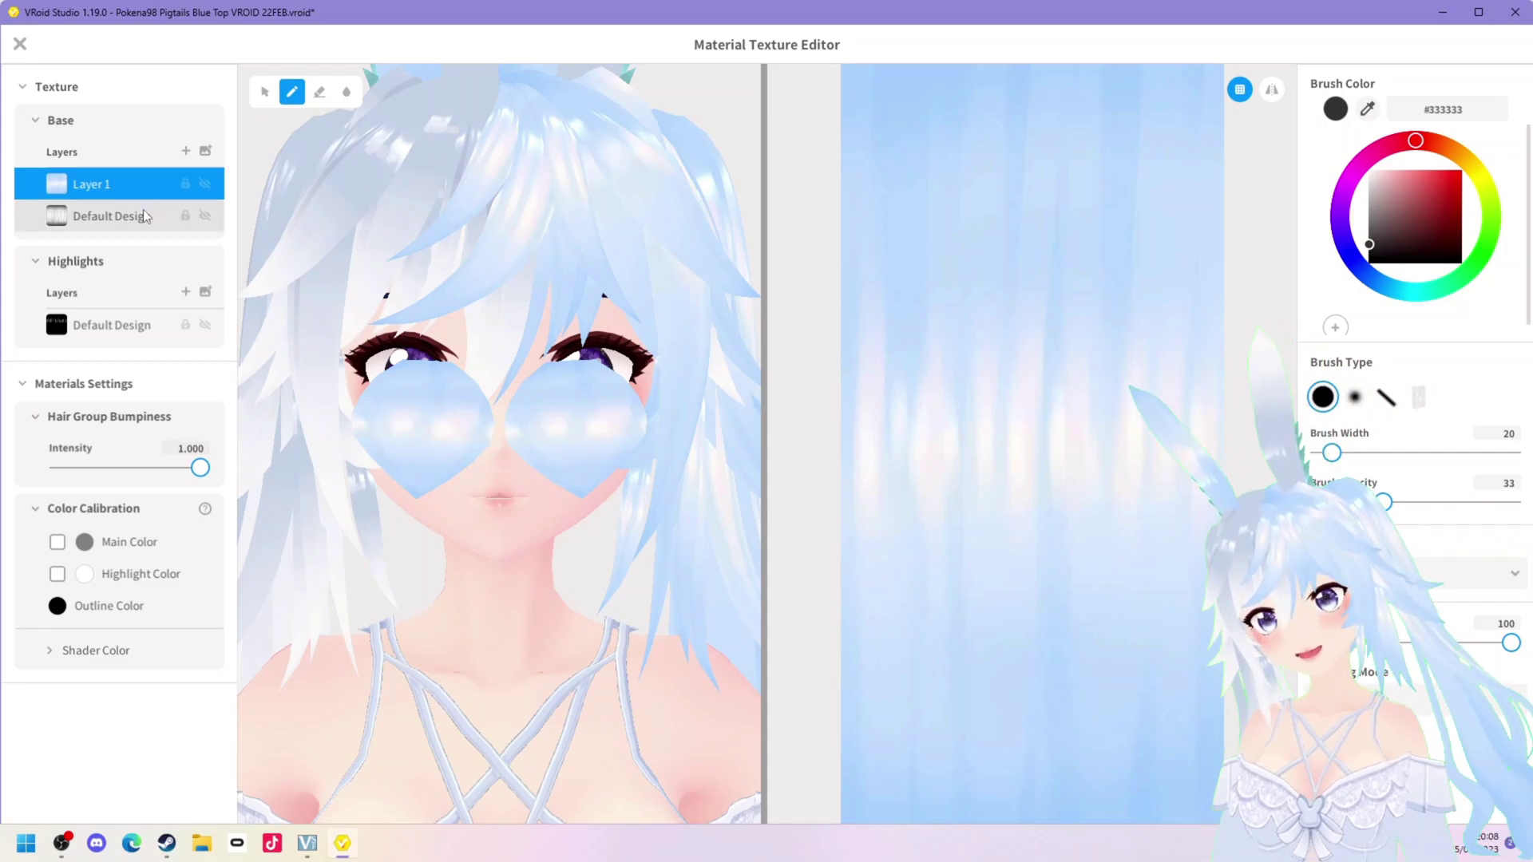
Delete the Default Design layers from the base and highlight textures and expand the shader colour settings
right_click(143, 211)
click(183, 195)
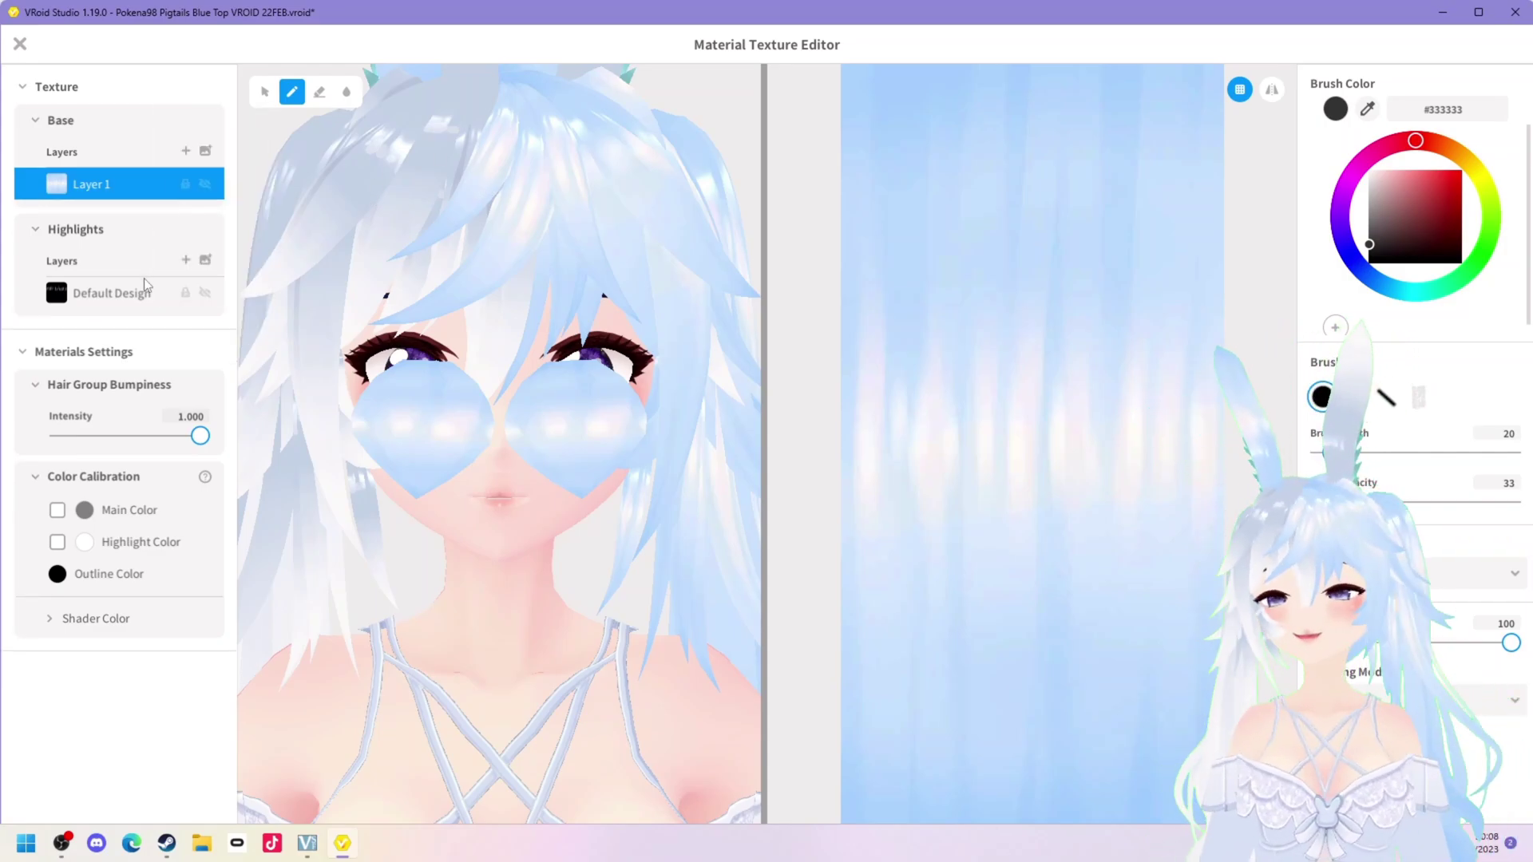
right_click(143, 286)
click(183, 256)
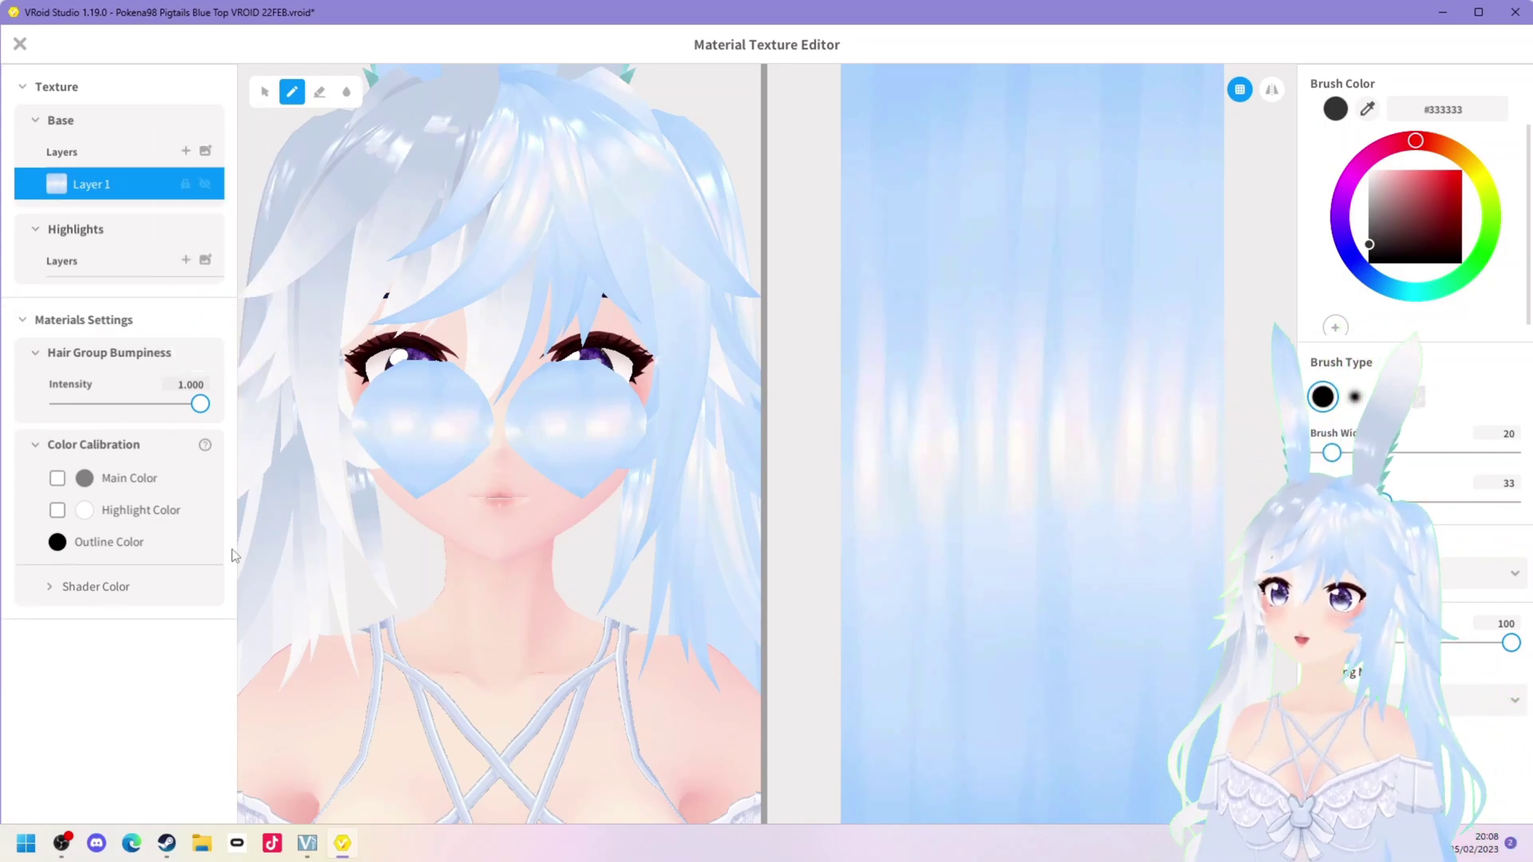
click(76, 590)
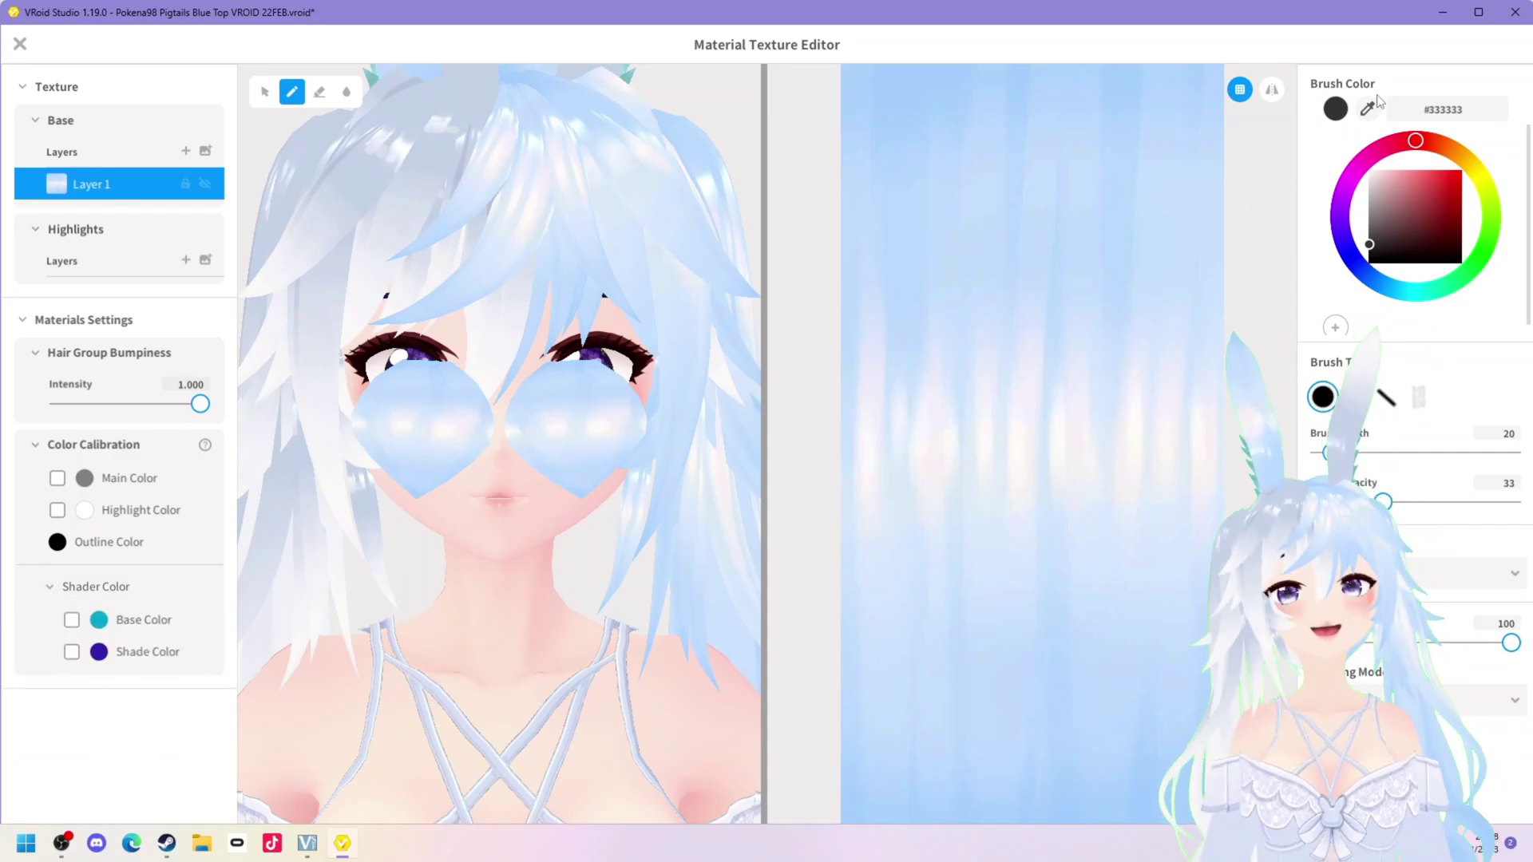
Erase all of Layer 1's texture and set up the brush with the cheek's pink #FAA39E at width 153
click(319, 91)
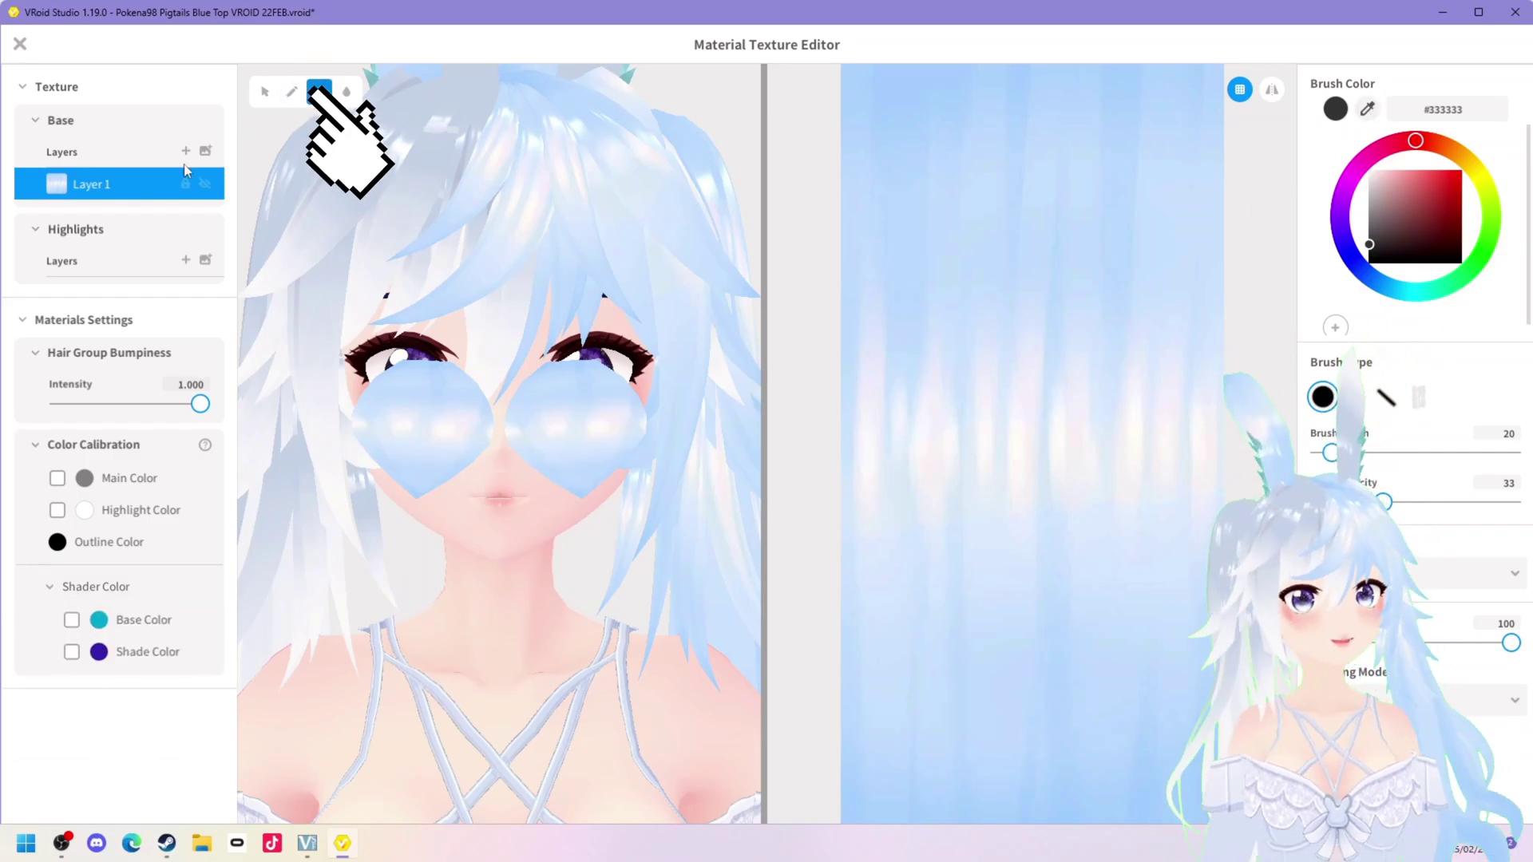
mouse_move(1118, 471)
mouse_down()
mouse_move(993, 376)
mouse_move(1044, 189)
mouse_move(1071, 746)
mouse_move(1146, 818)
mouse_up()
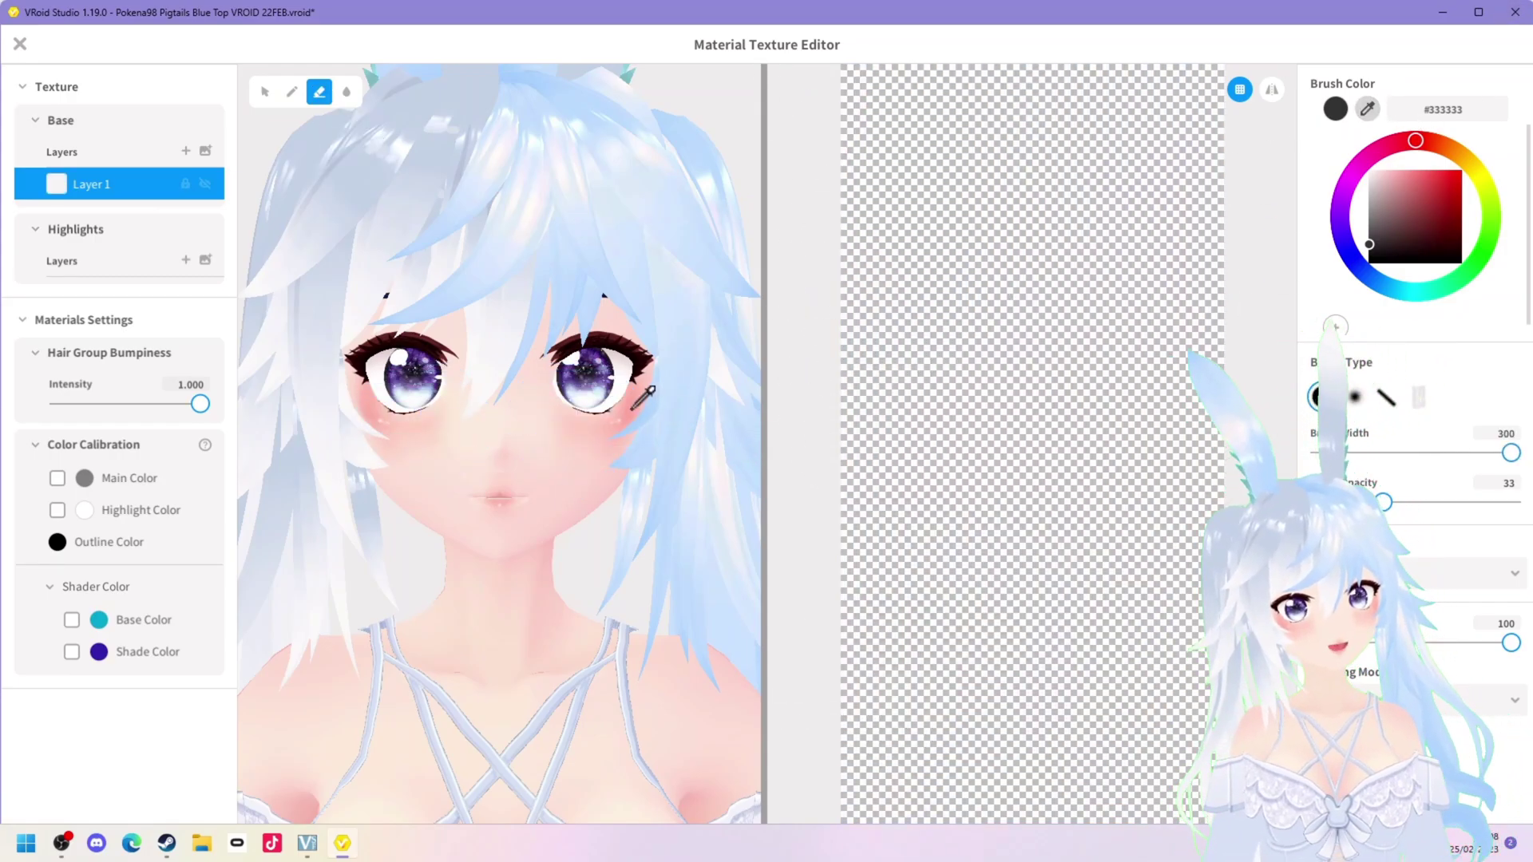
mouse_move(631, 408)
mouse_down()
mouse_move(565, 428)
mouse_move(605, 427)
mouse_up()
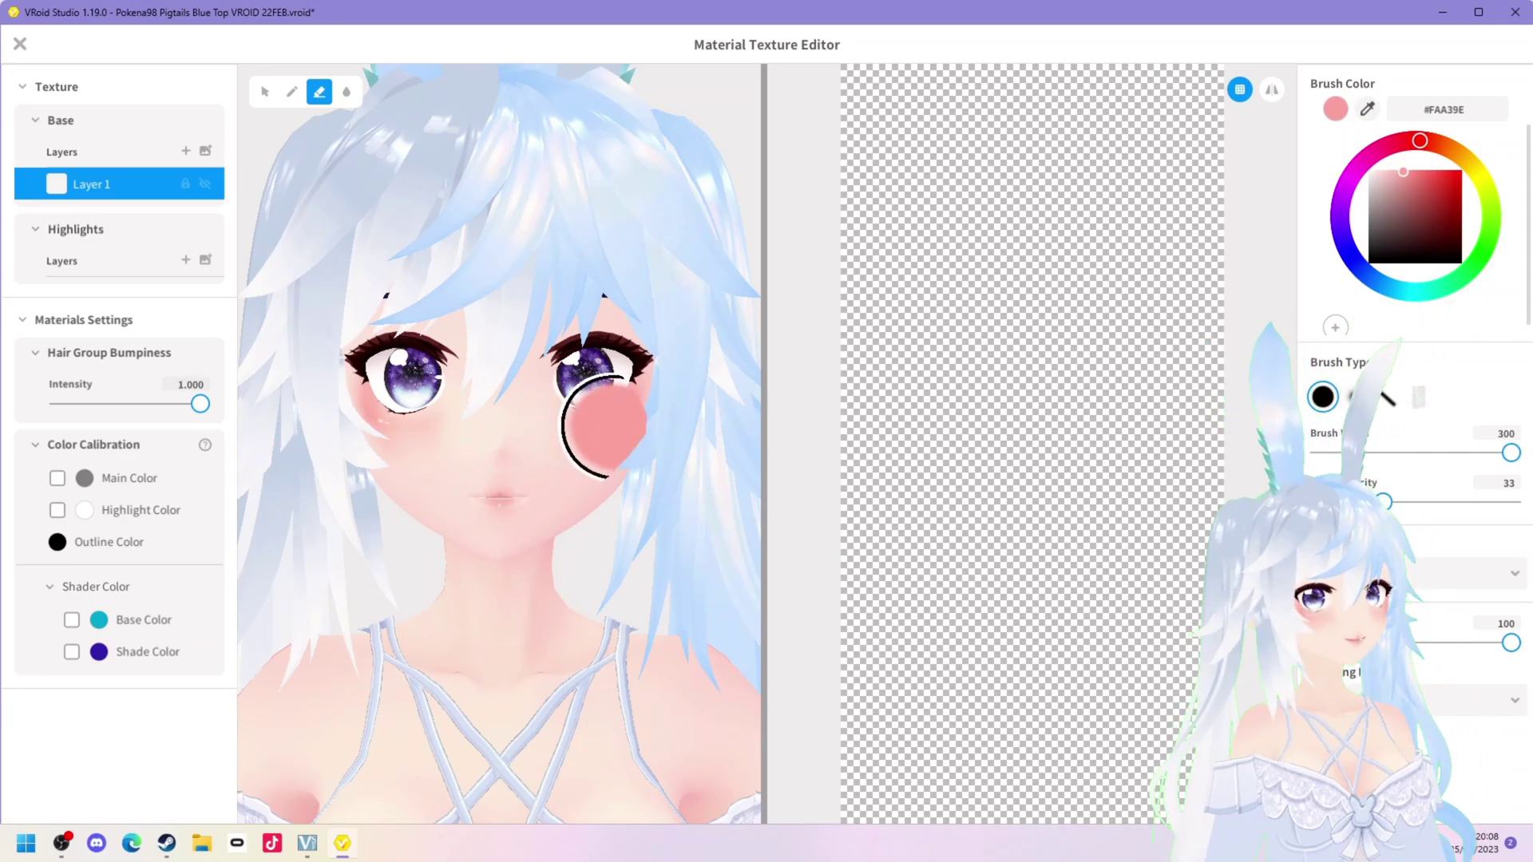
click(292, 93)
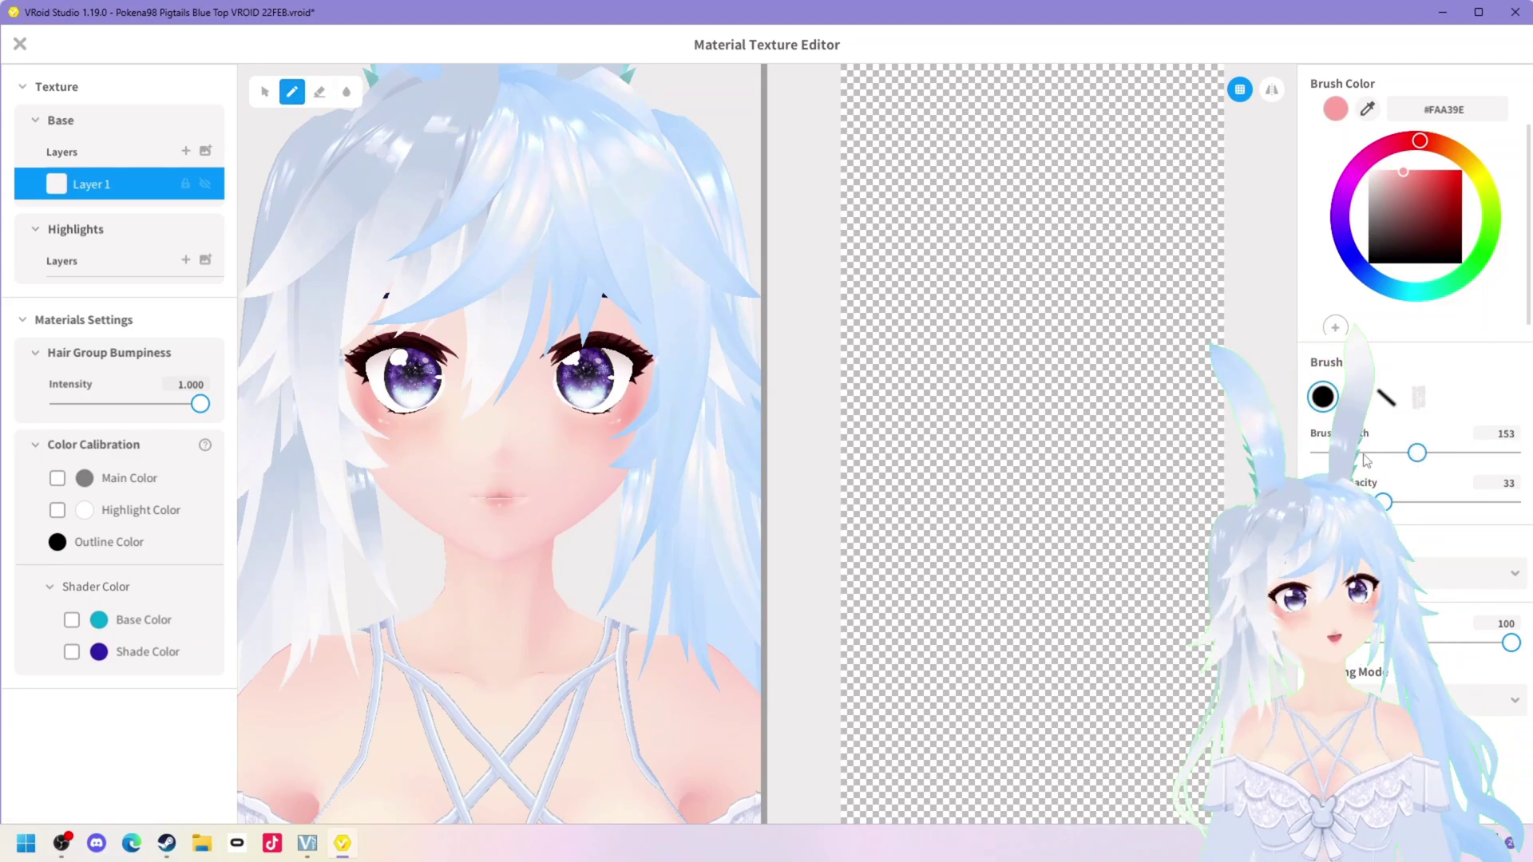
Try painting a thick pink stroke across the cheek strand, and undo it
drag(581, 424, 643, 426)
key(ctrl+z)
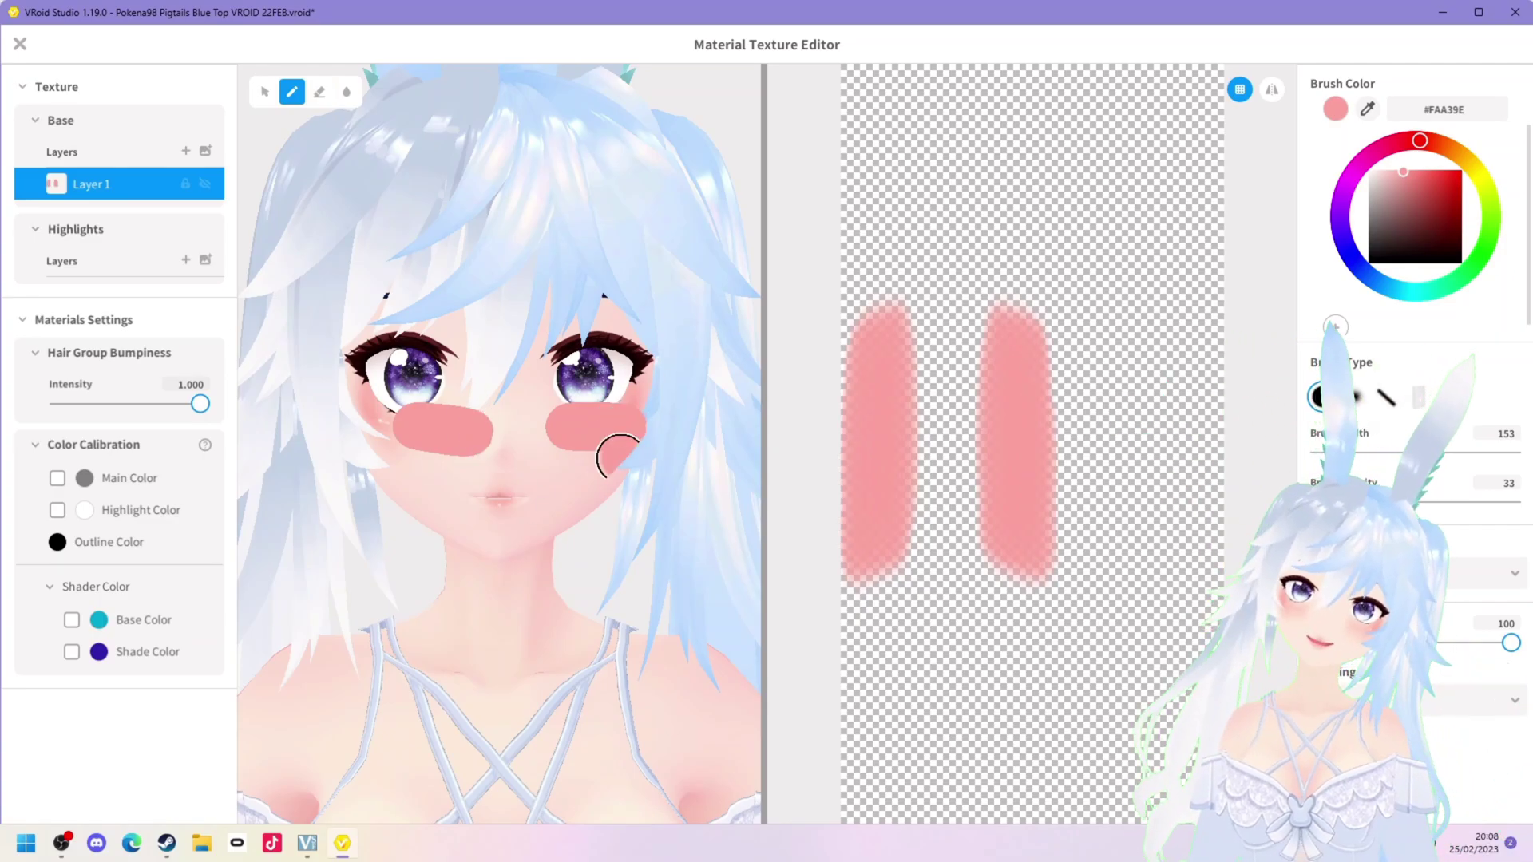
key(ctrl+z)
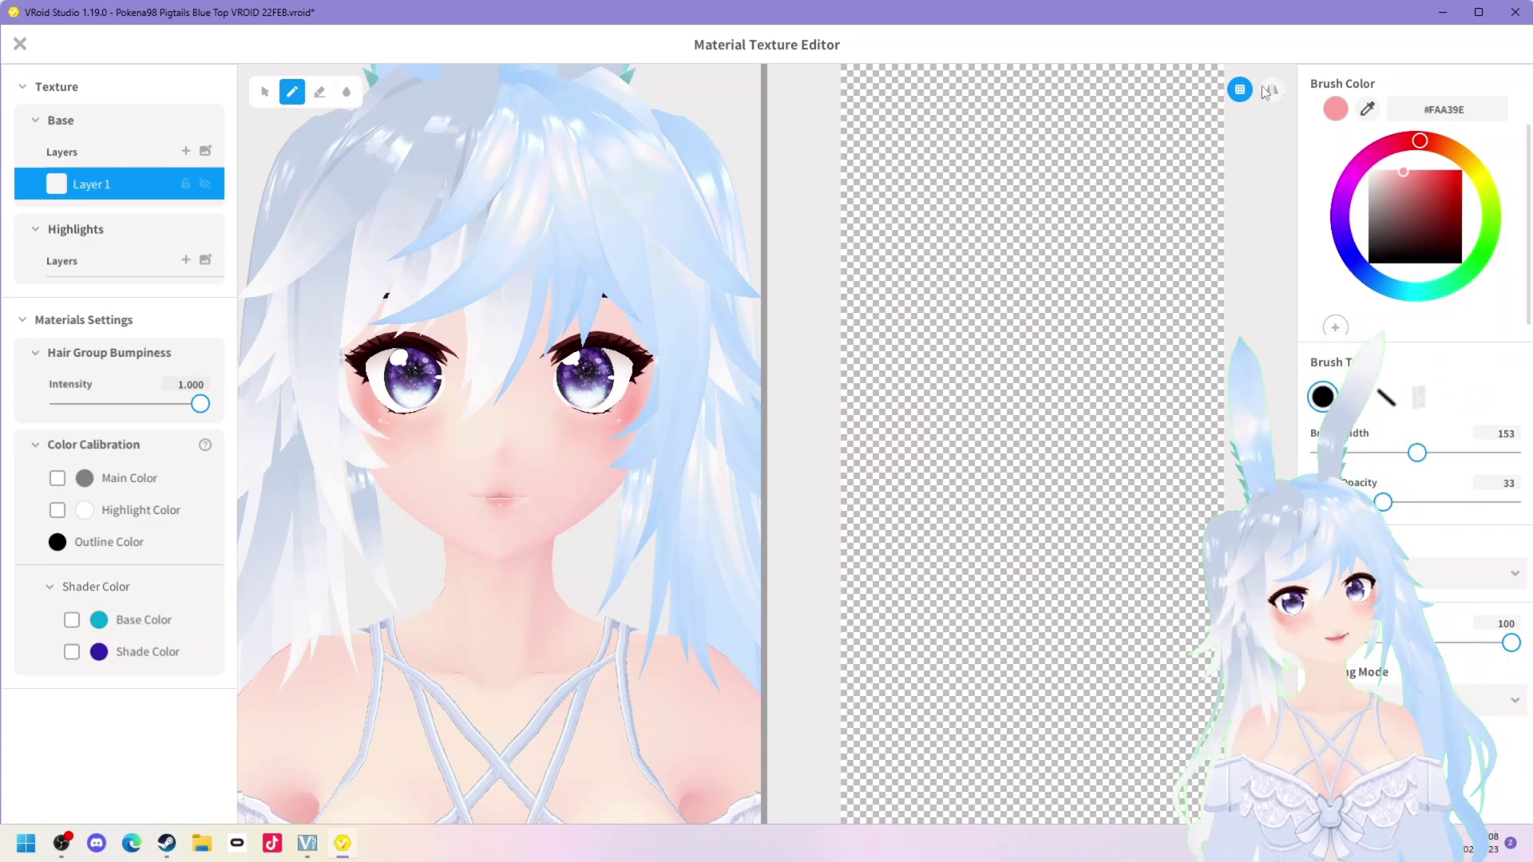
Turn on mirrored painting and paint short diagonal pink blush lines under the eyes
click(1273, 91)
drag(568, 432, 616, 424)
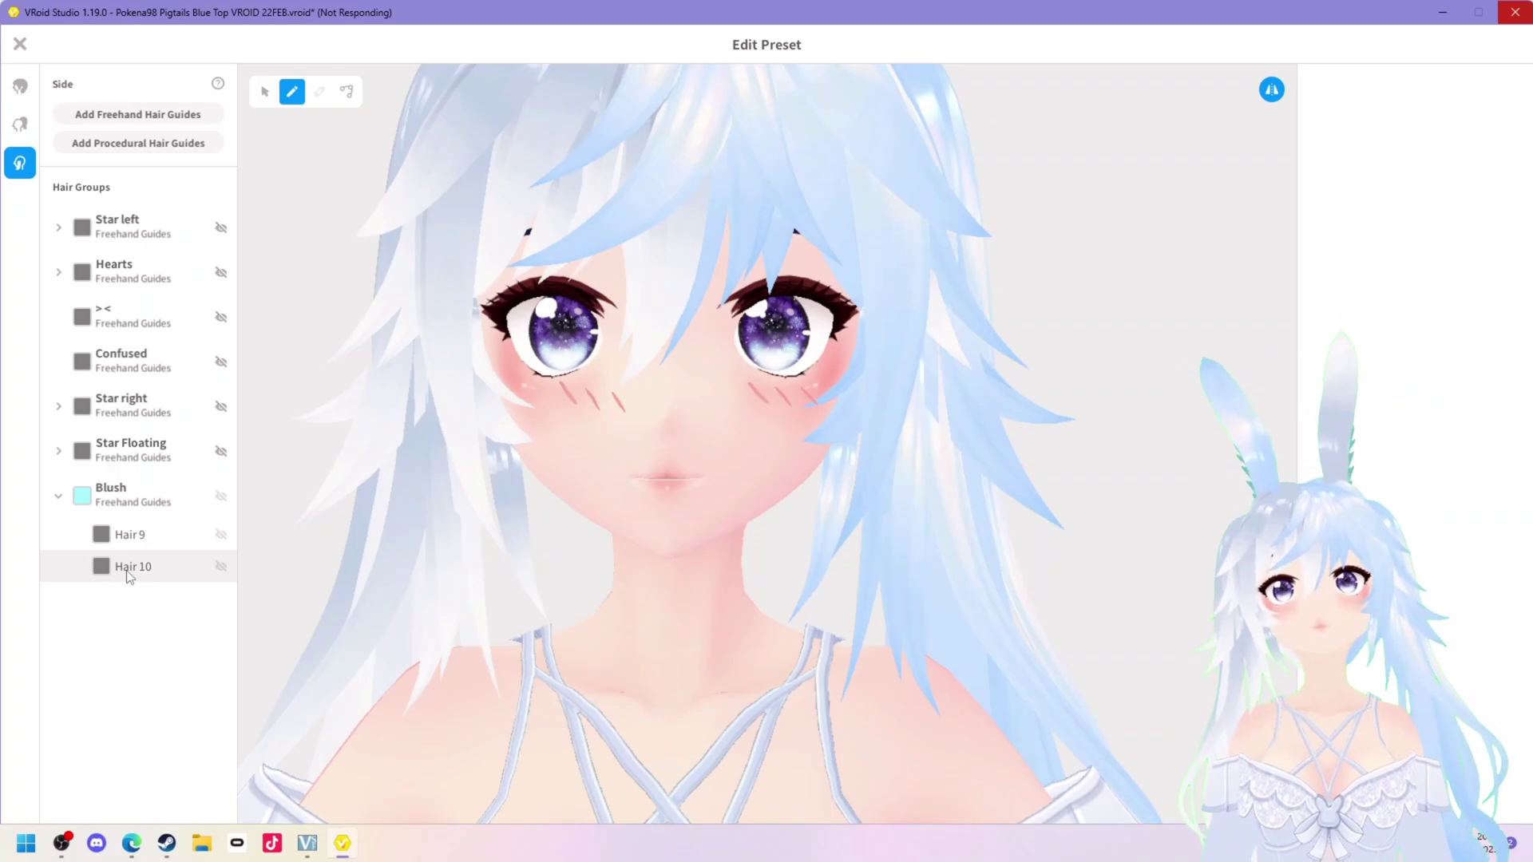
Delete Hair 10 from the Blush group and rename the group Blush Right
right_click(134, 569)
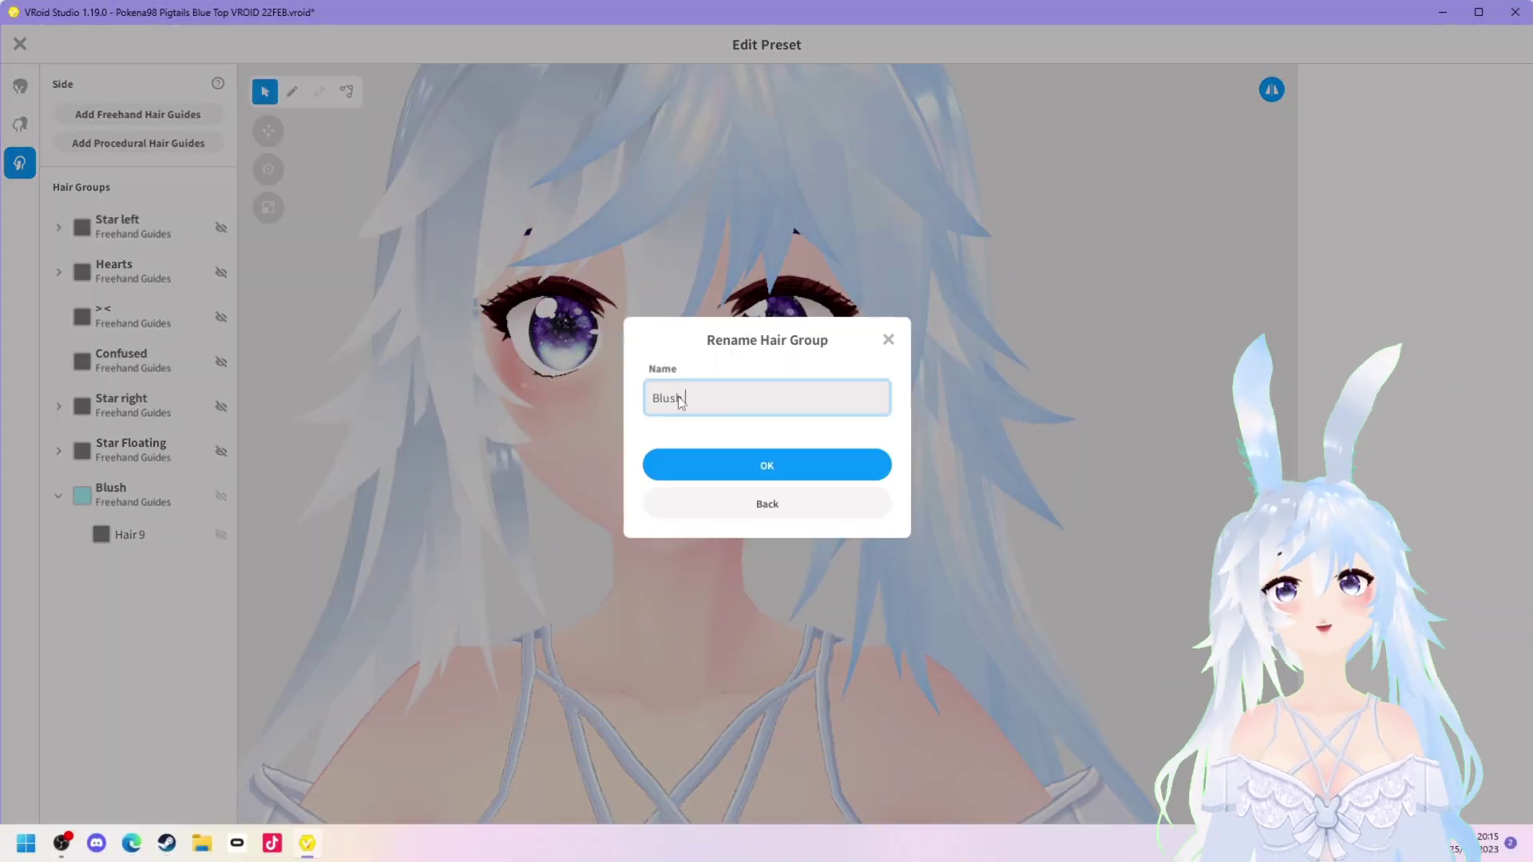
click(691, 459)
Duplicate the Blush Right hair group and rename the copy Blush Left
right_click(133, 497)
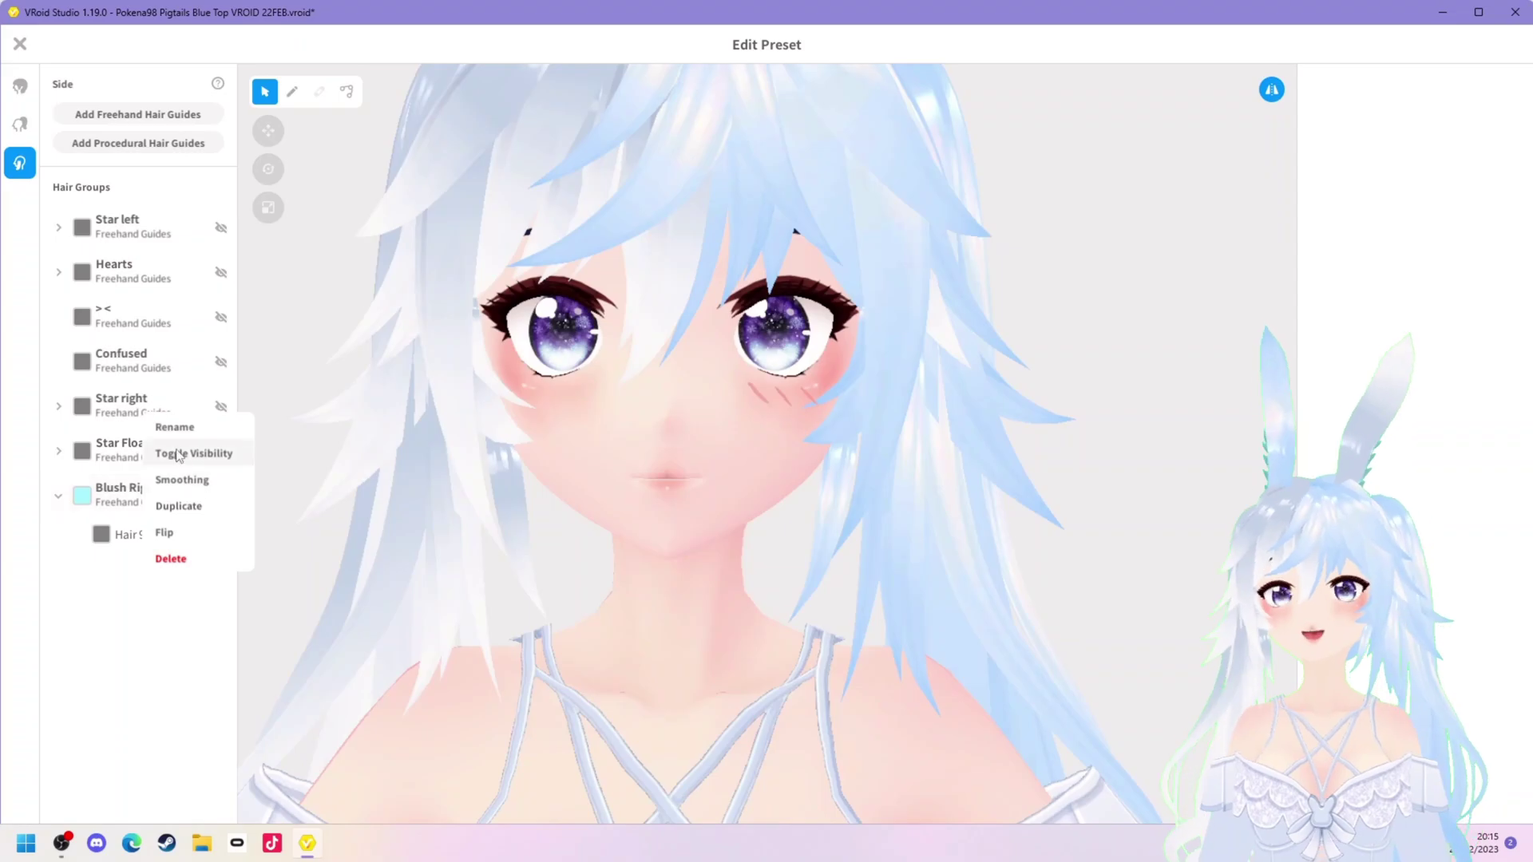
click(191, 509)
right_click(162, 580)
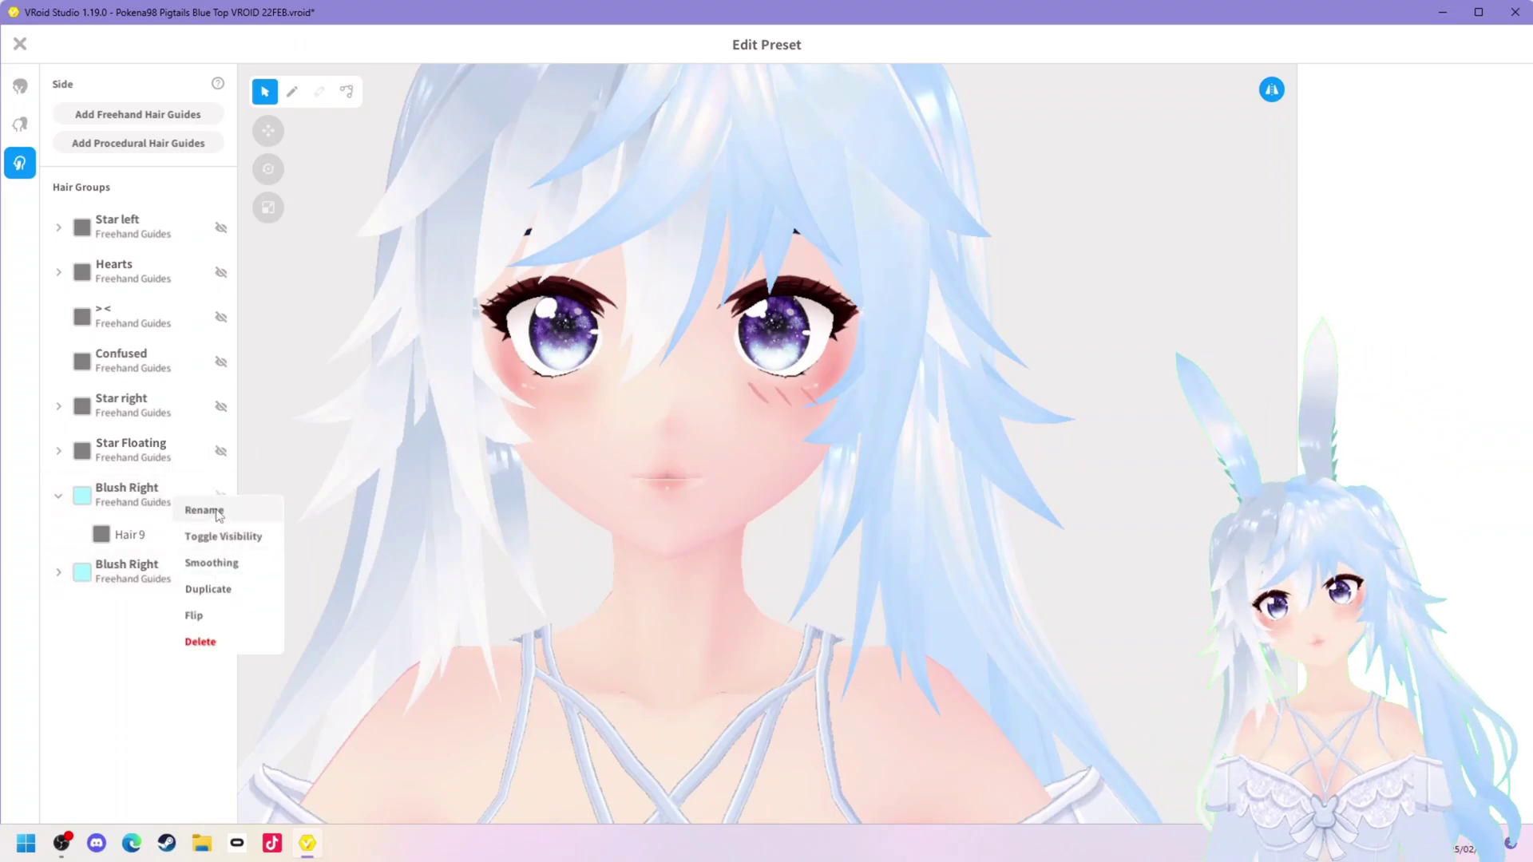
click(202, 510)
drag(755, 401, 687, 399)
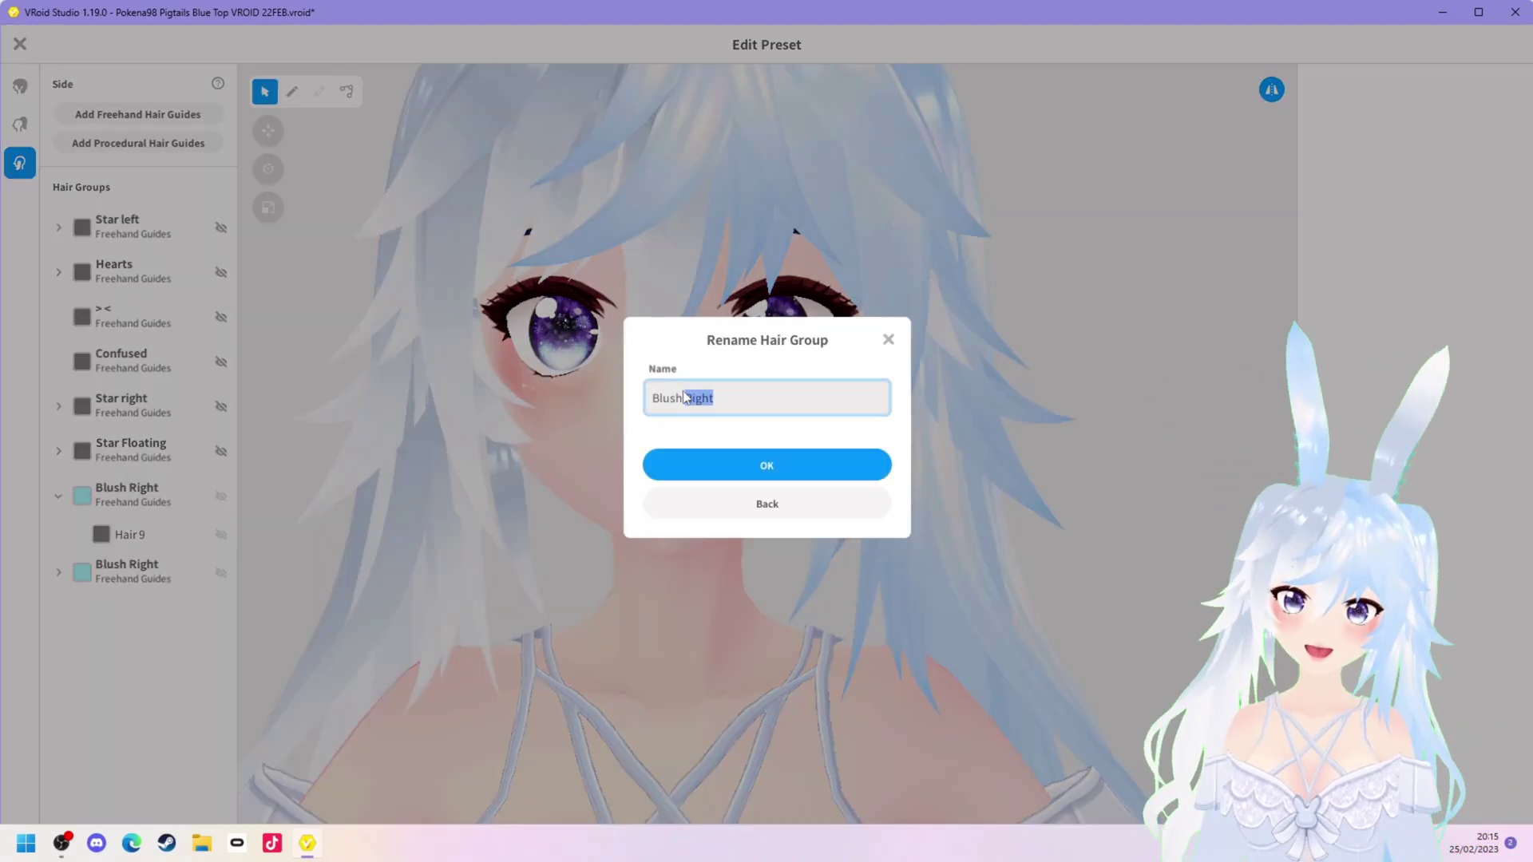
text(Lef)
click(859, 465)
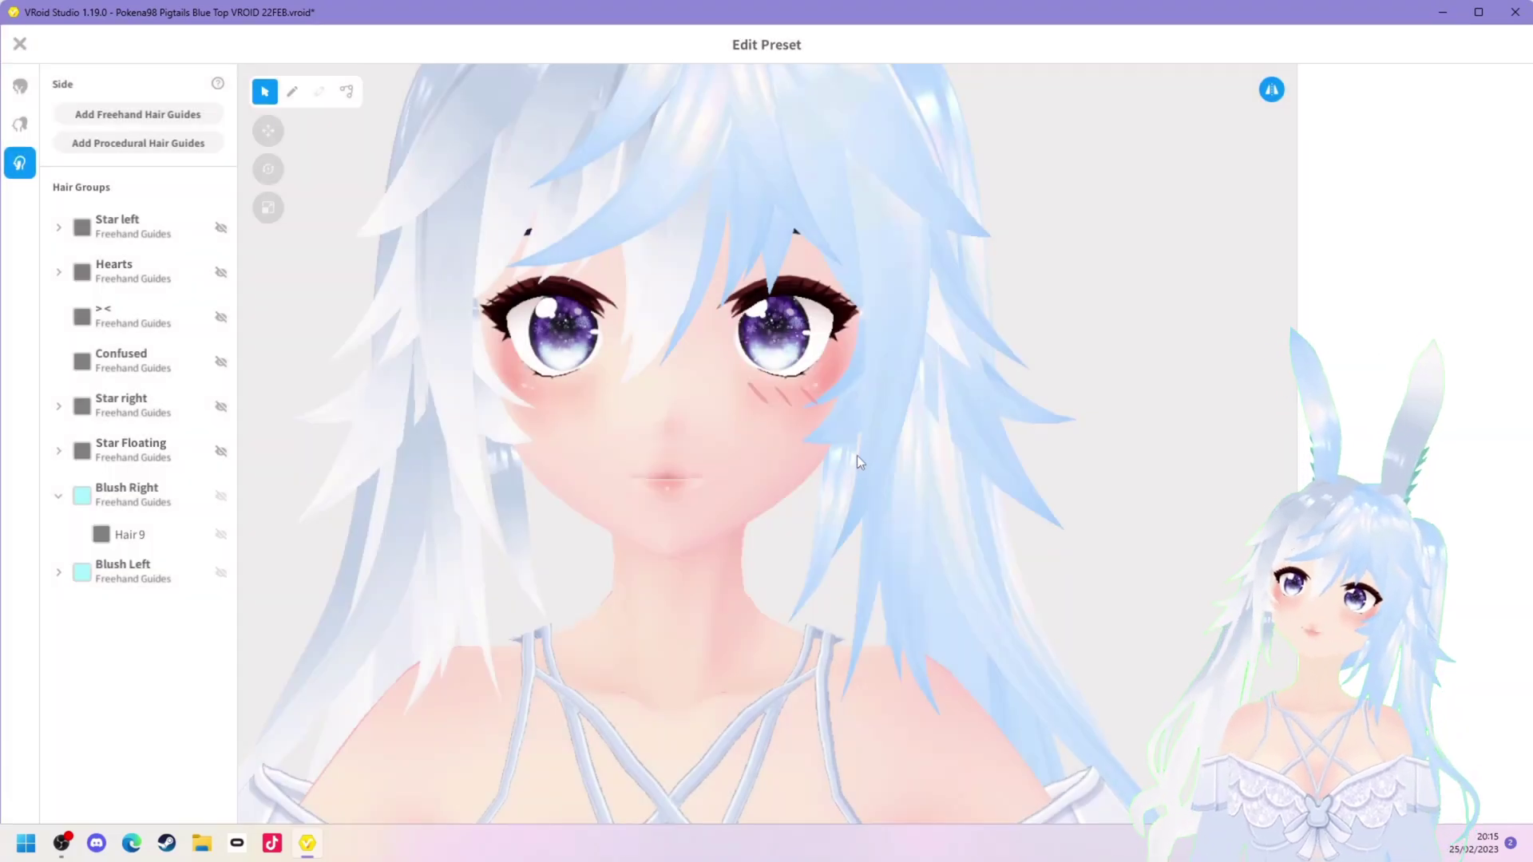
Move the Blush Left hair group sideways across the face towards the opposite cheek
click(119, 576)
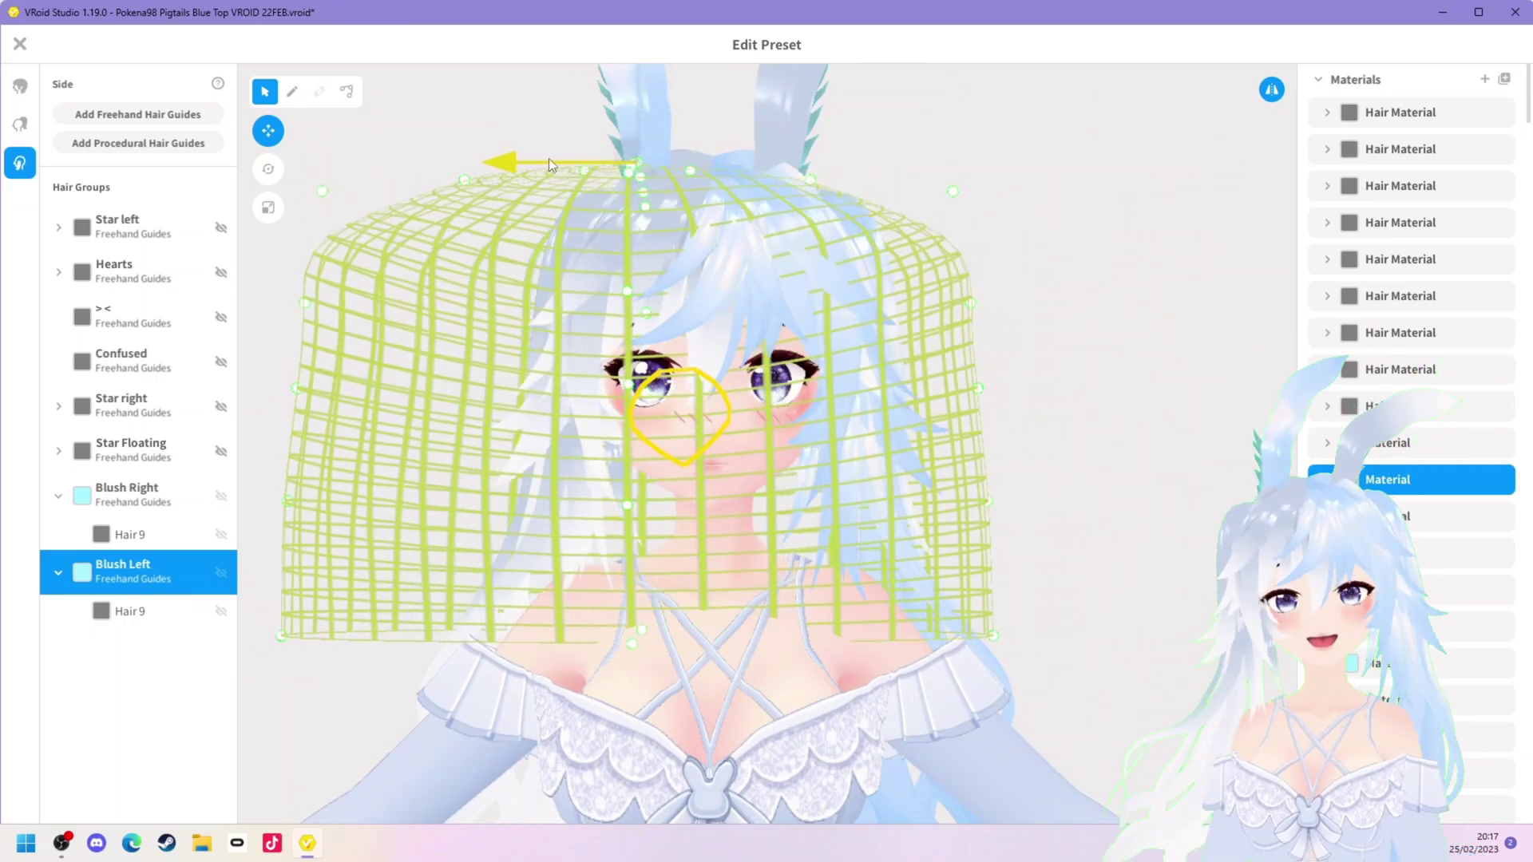
drag(548, 165, 539, 167)
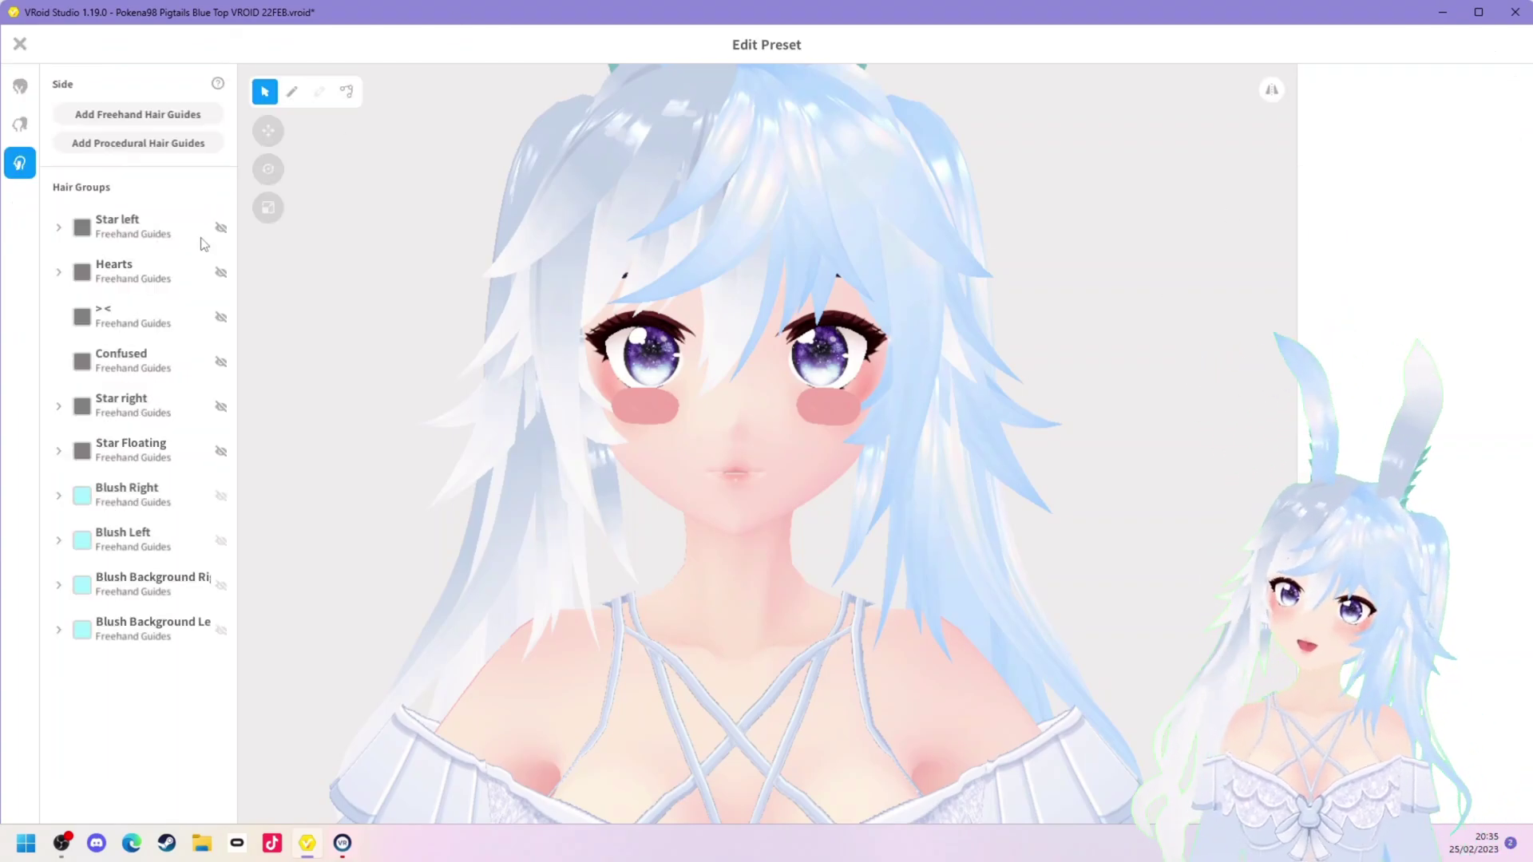
Make the Star right and Star Floating hair groups visible
click(221, 407)
click(221, 451)
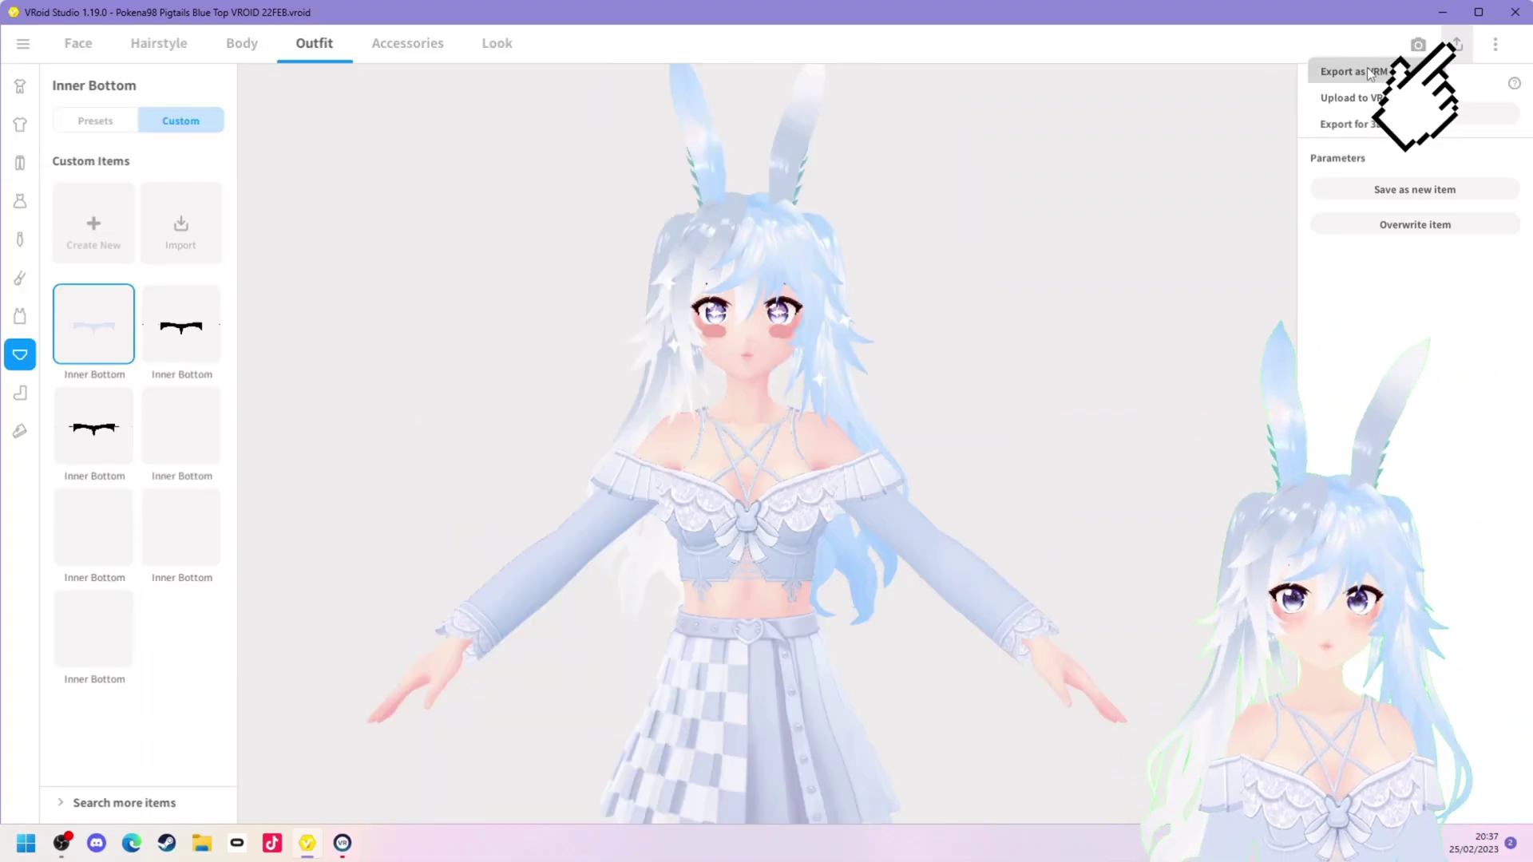
Set up a VRM export of the avatar with the title Pokena BLUEP FRILLY TOP VSEEFACE
click(1367, 72)
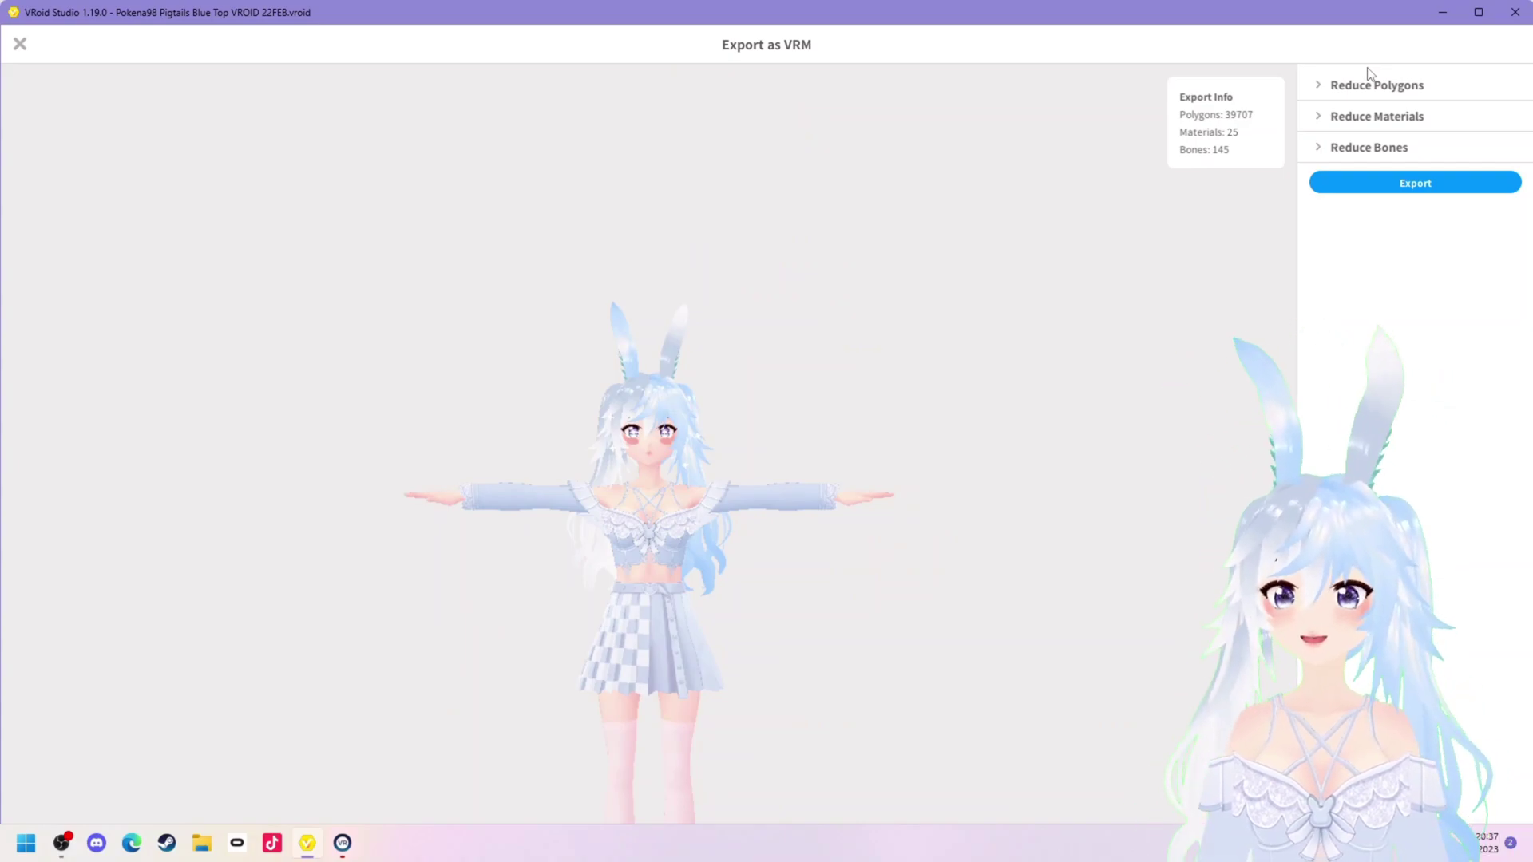
click(1415, 183)
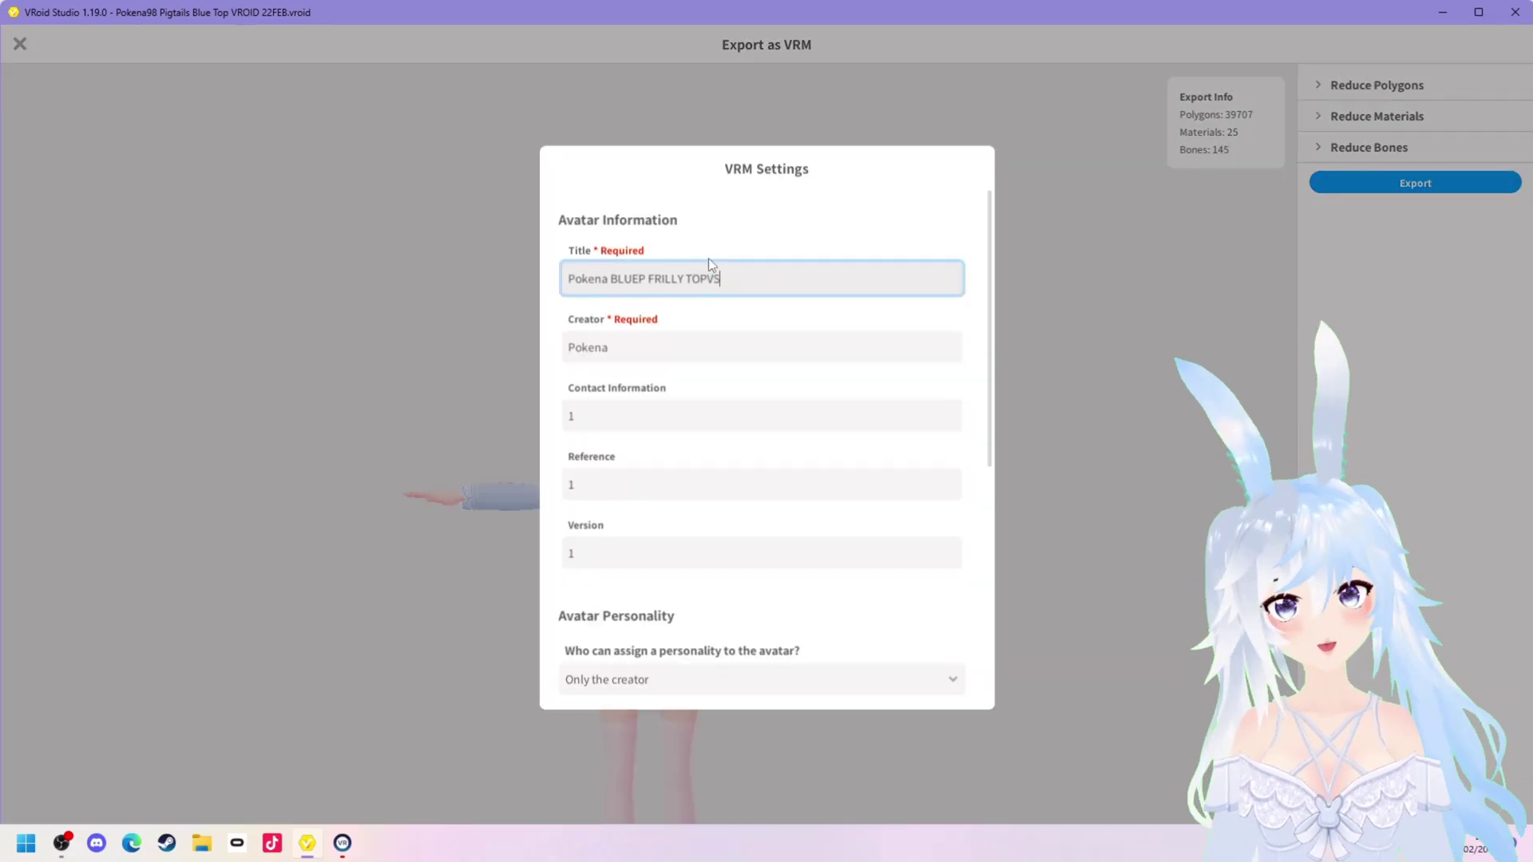
text(EEFACE)
scroll(808, 376, down, 6)
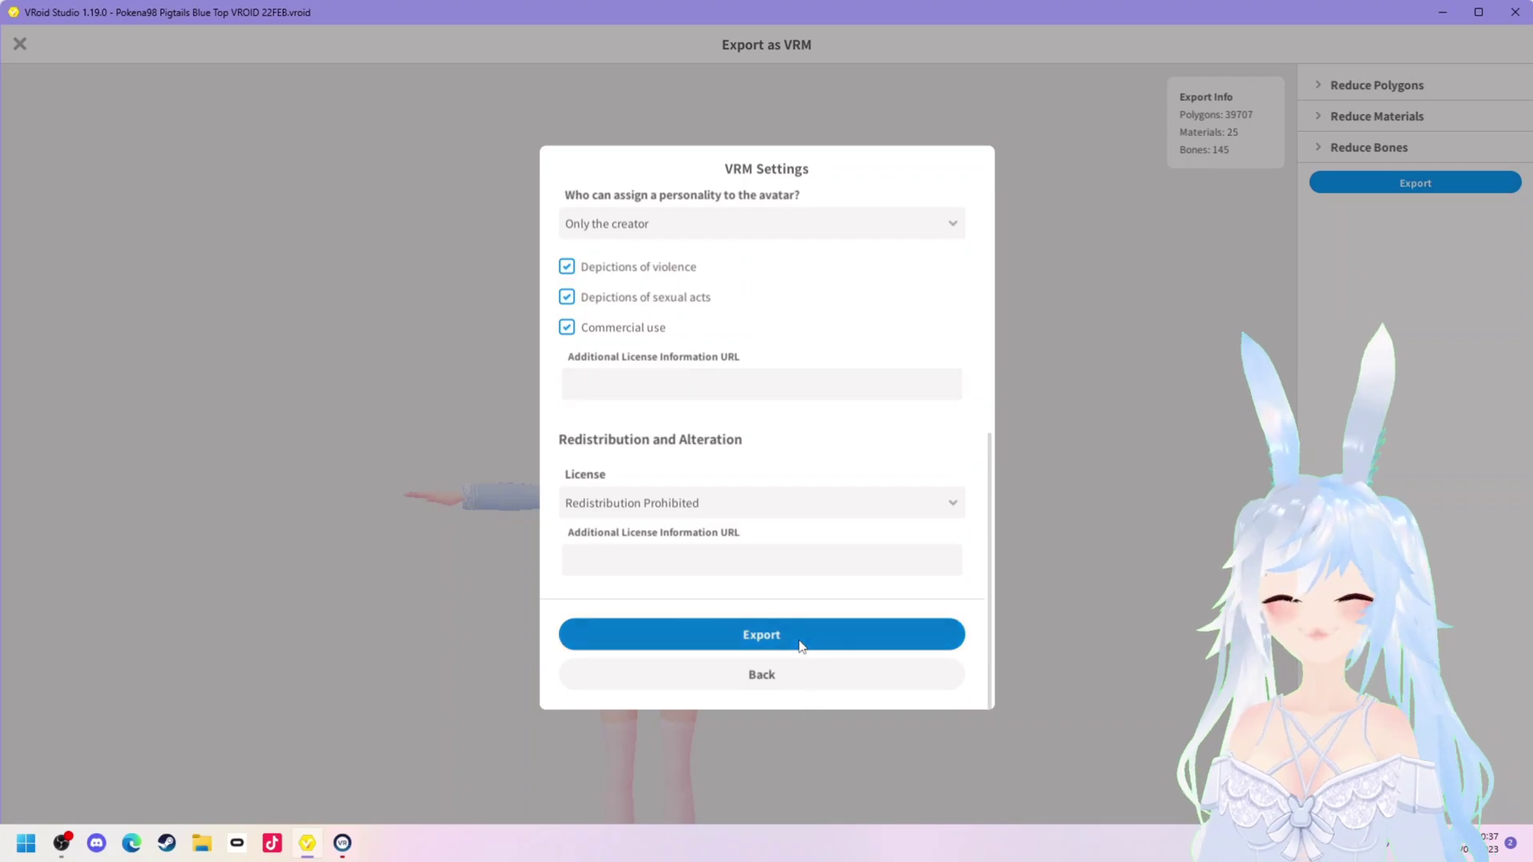
Export the avatar to the Exports folder, replacing the existing Pokena BLUEP FRILLY TOP UNITY EXPRESSIONS.vrm
click(801, 643)
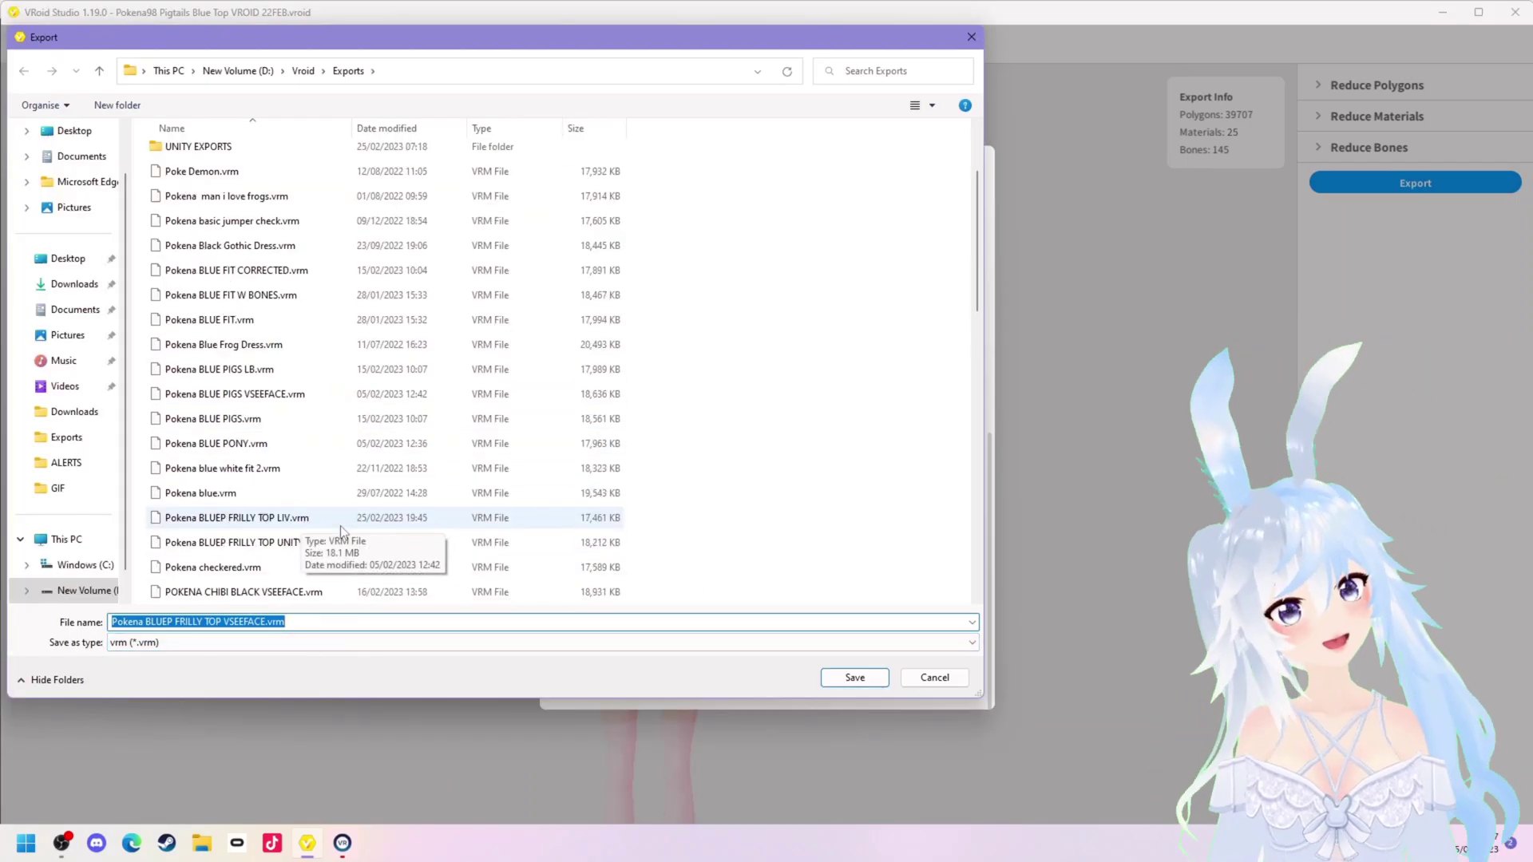
click(342, 543)
click(855, 677)
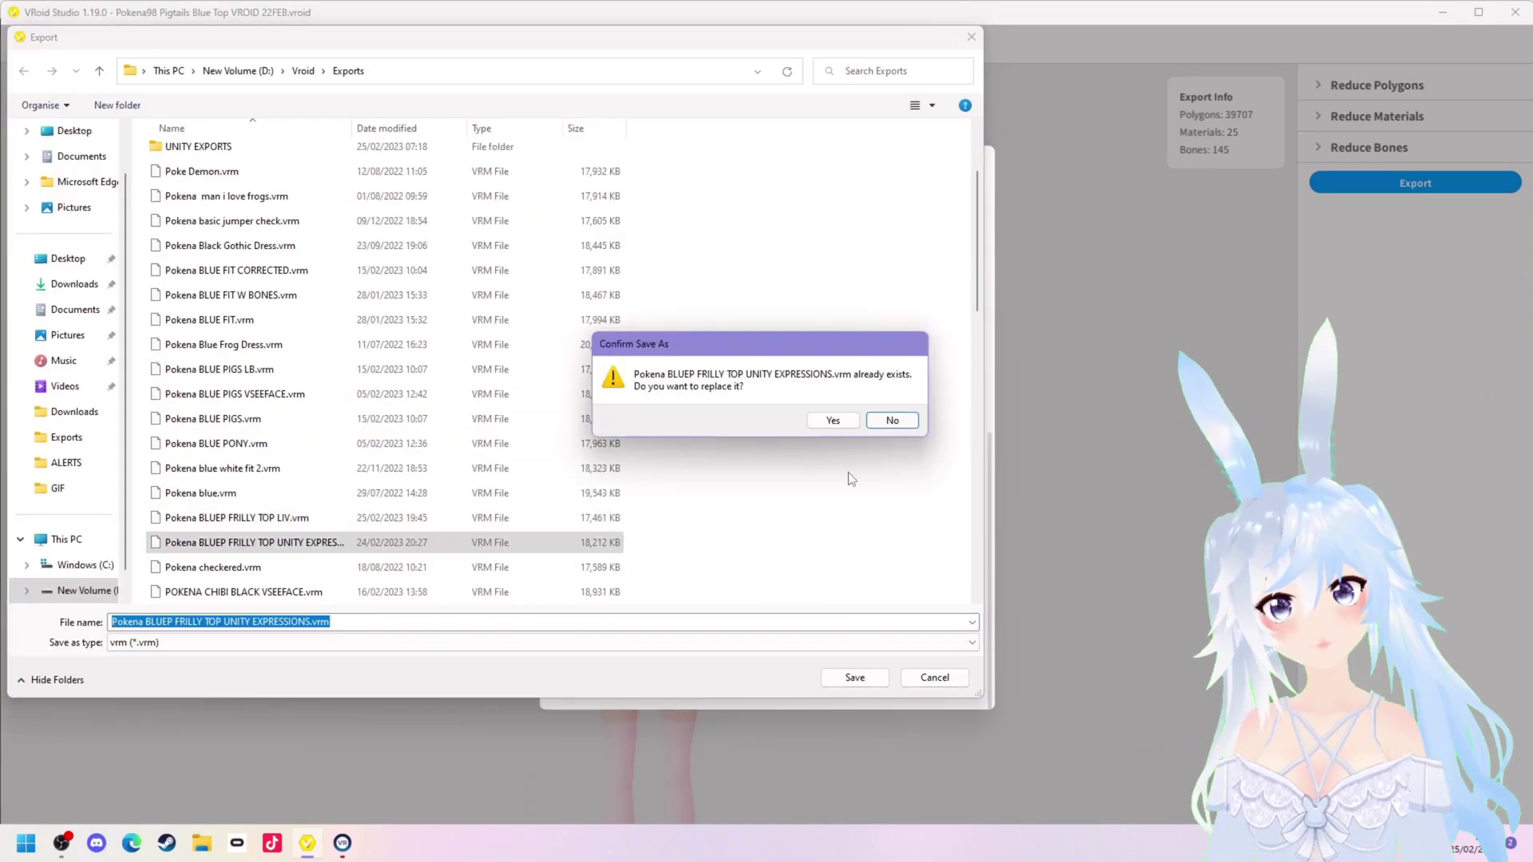
click(833, 420)
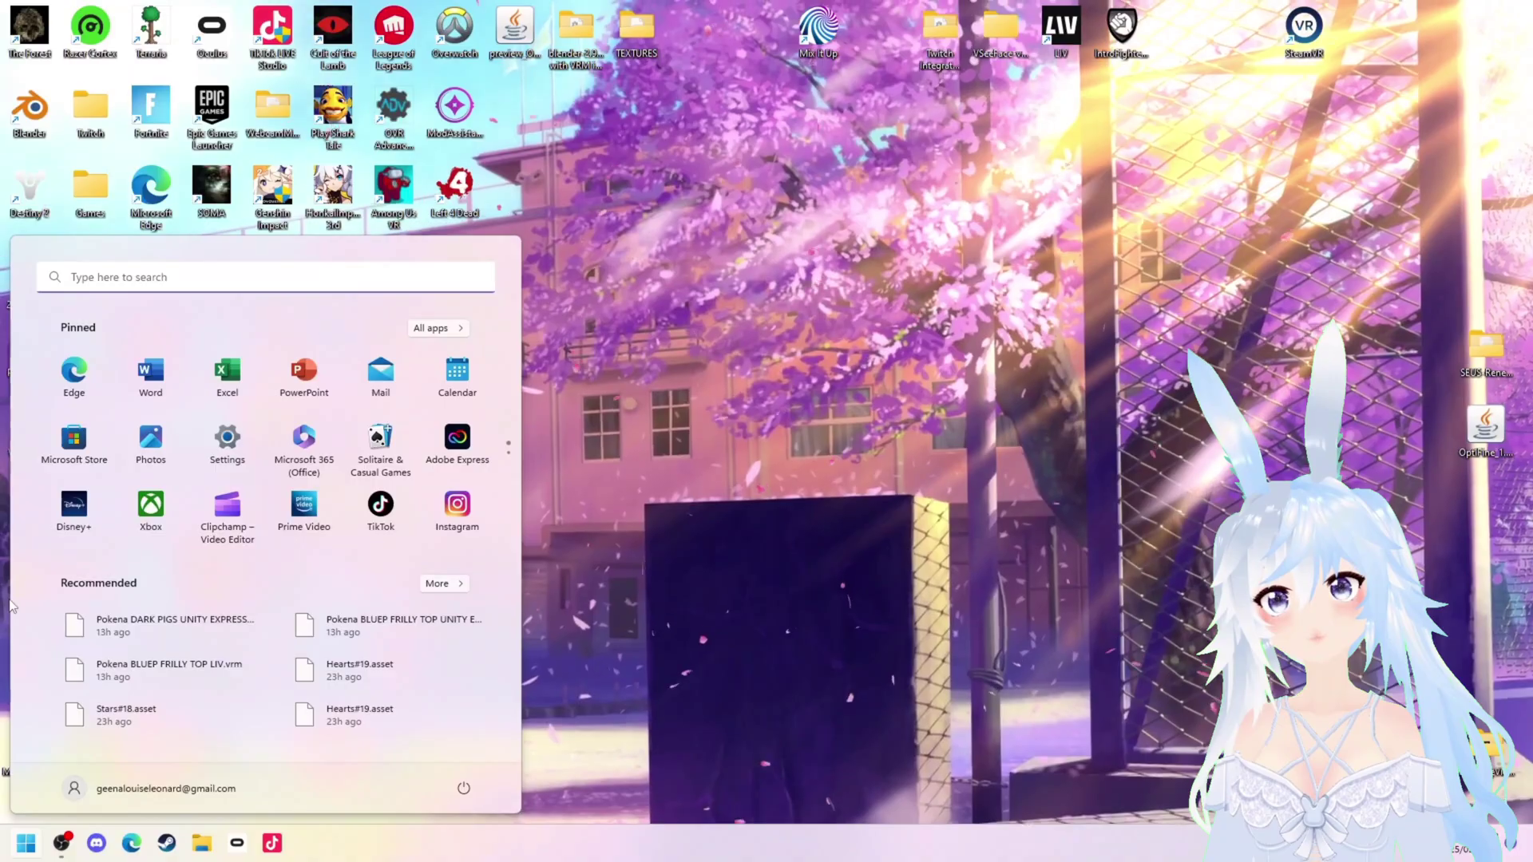
Launch Unity Hub and create a 3D project named Poke Frilly Top Expressions 2.0
text(UNI)
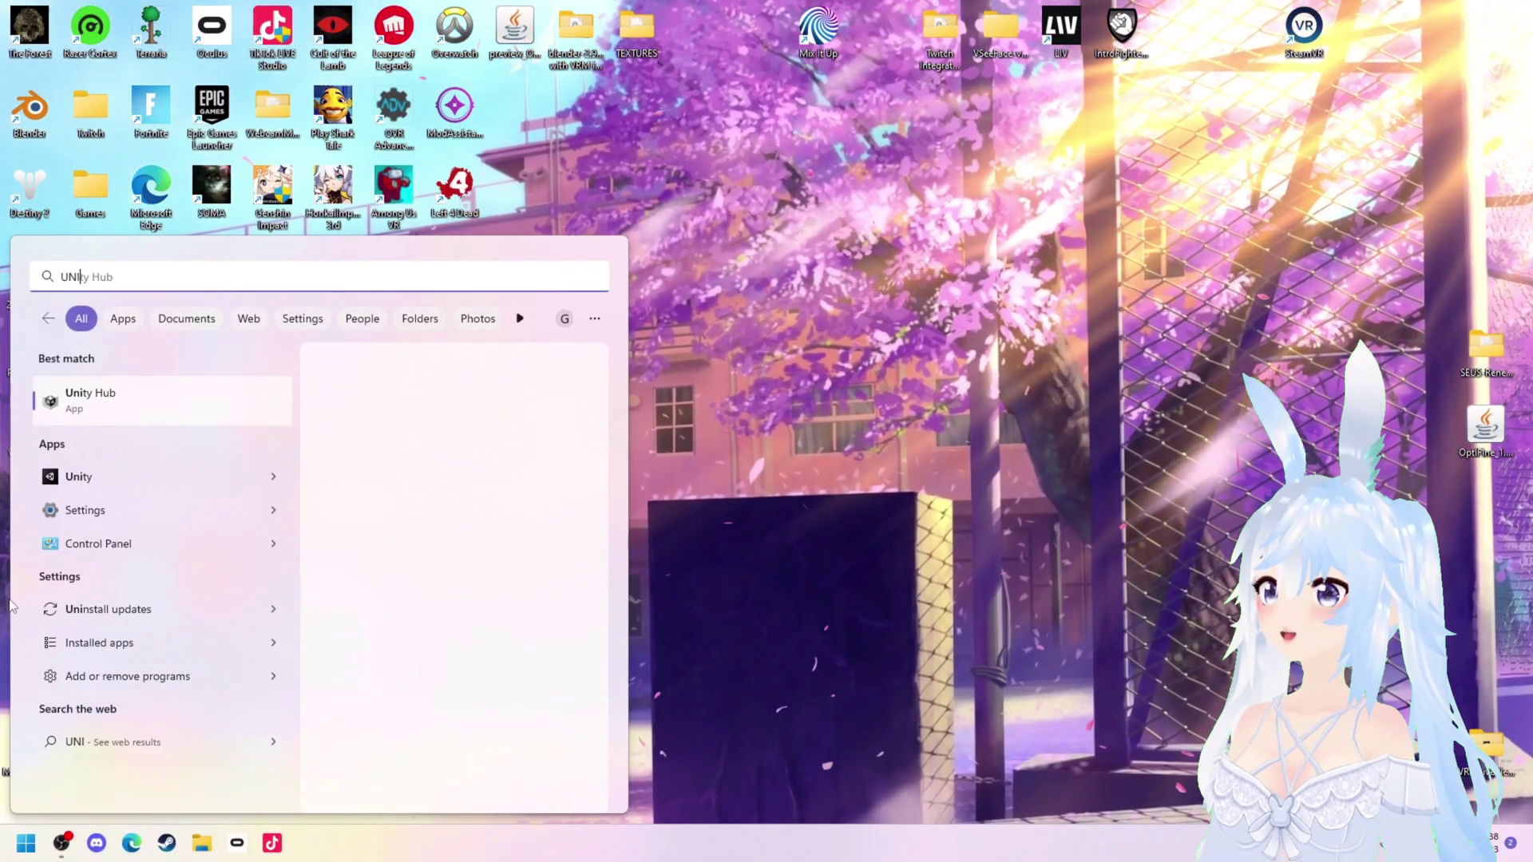
key(Return)
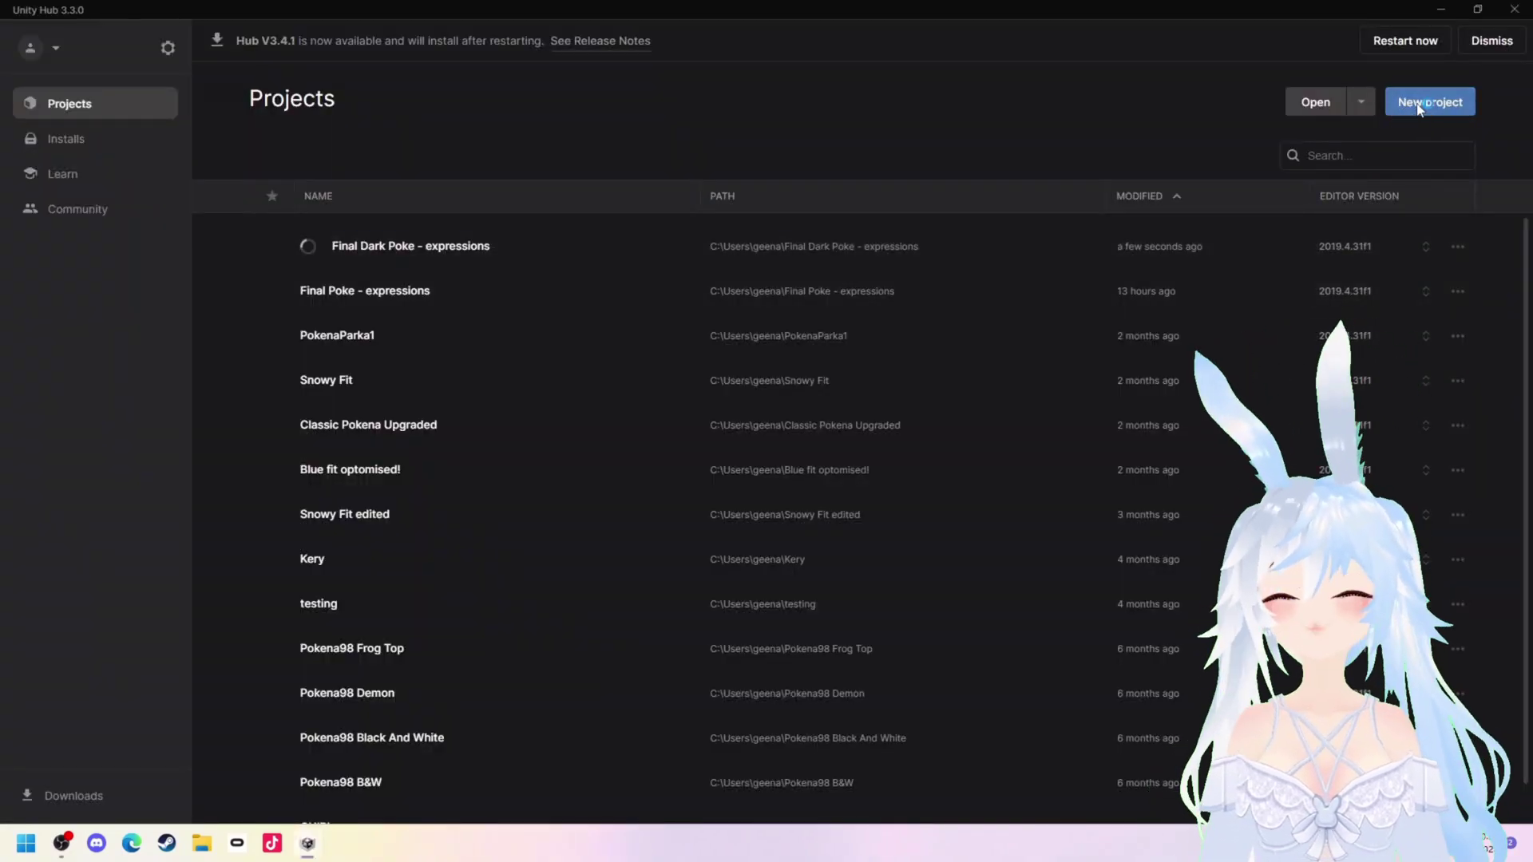
click(1419, 104)
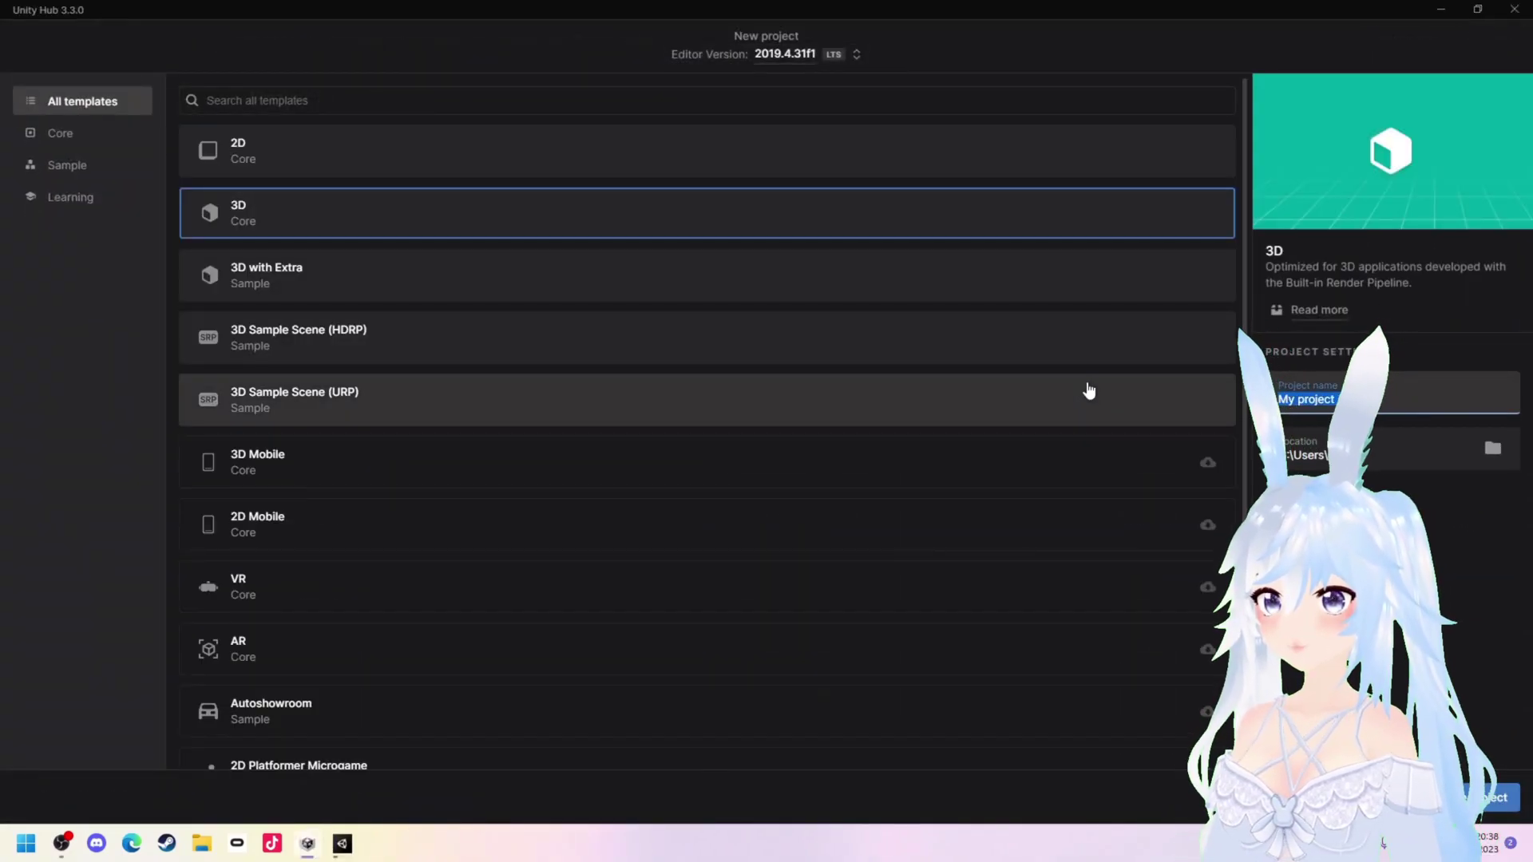
text(pO)
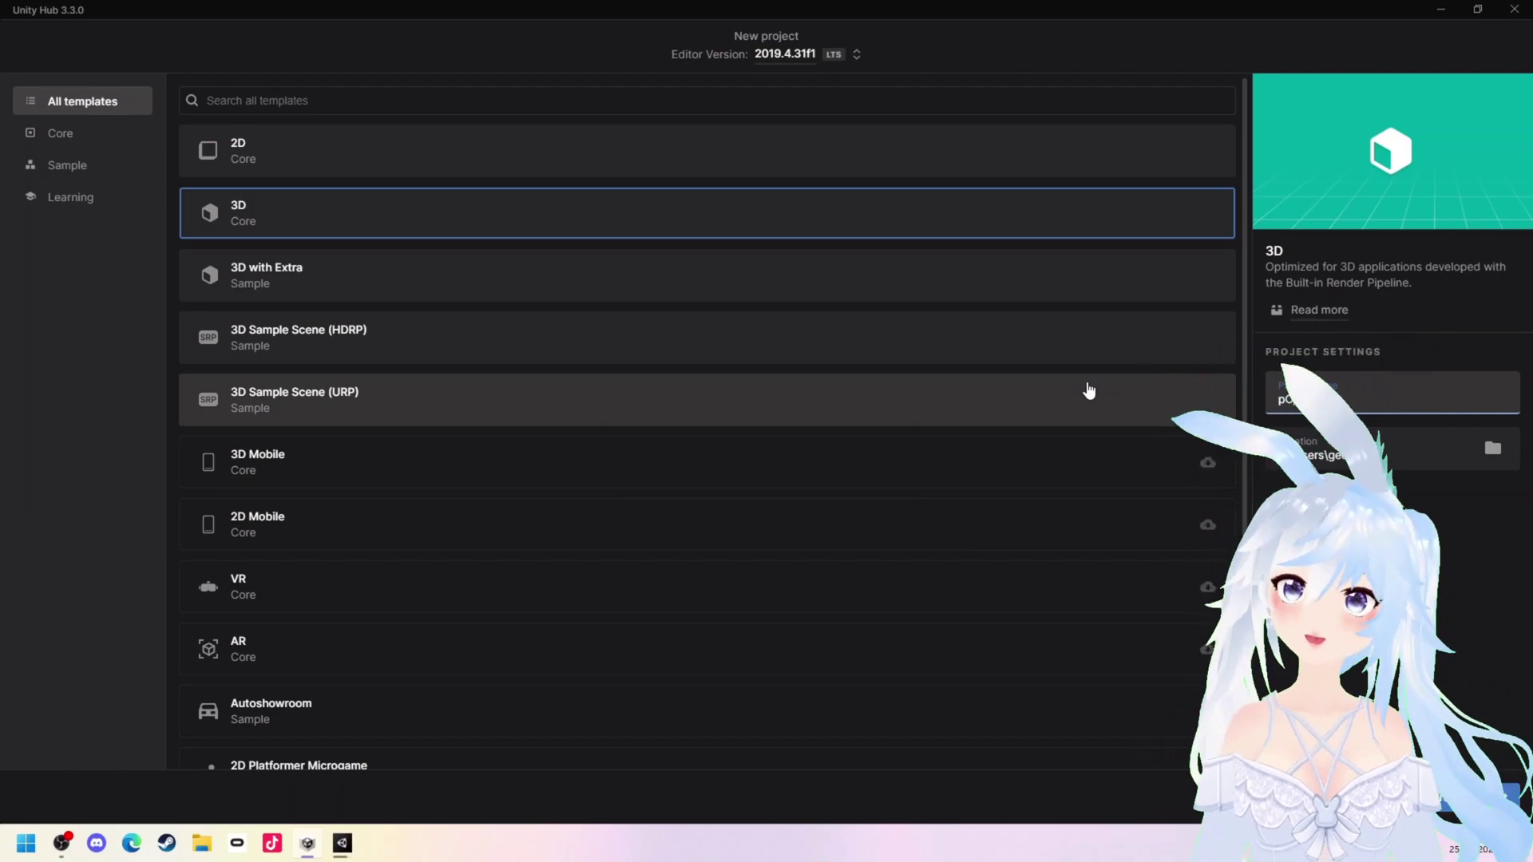
text(ke Fruity Expressions 2.0)
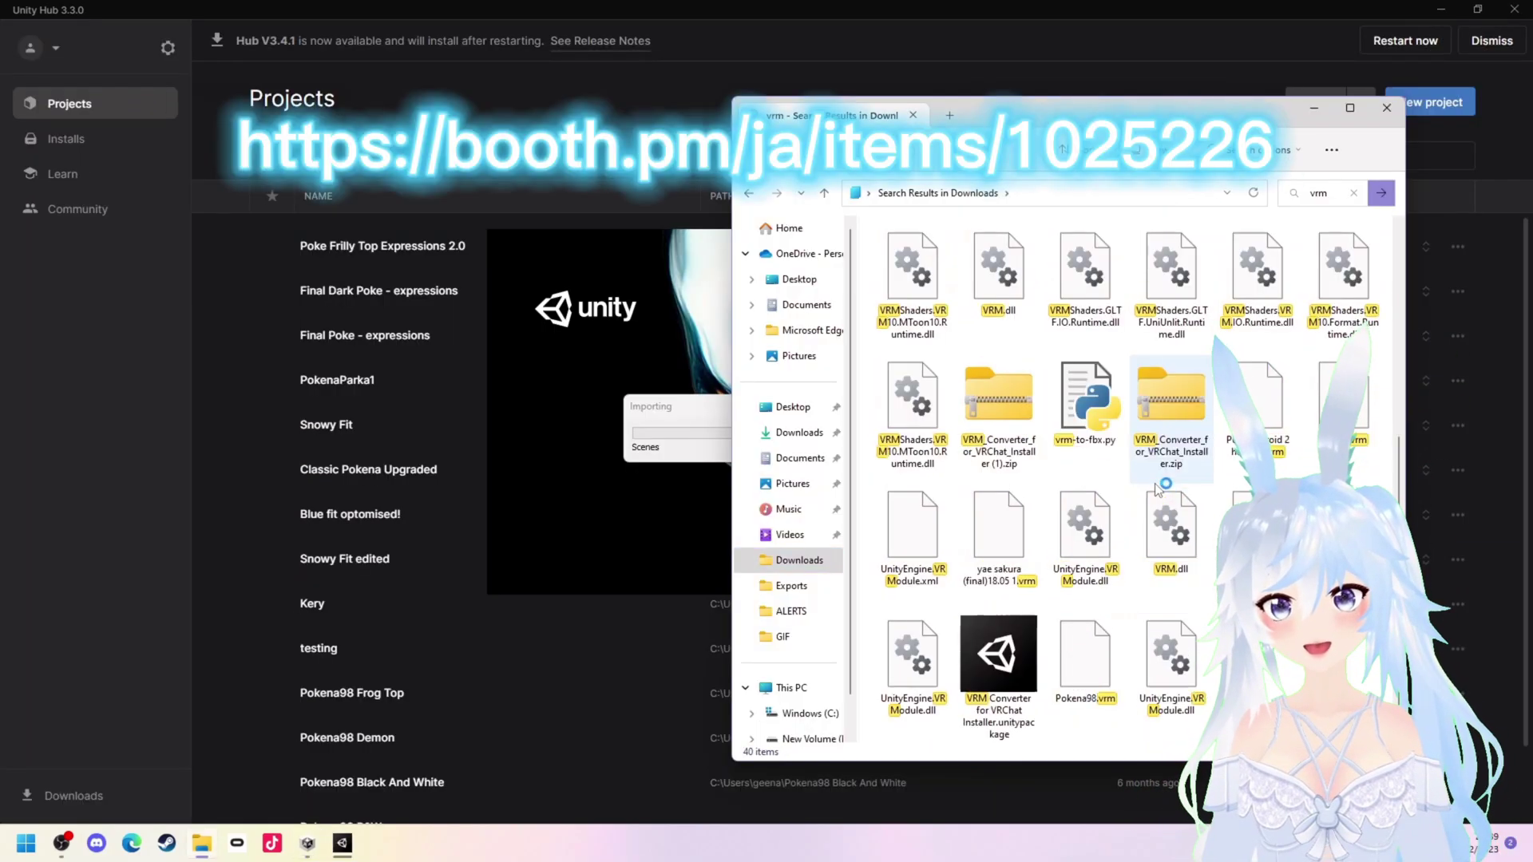
Find VRM Converter for VRChat Installer.unitypackage in Downloads and import all its items into the Unity project
click(1085, 677)
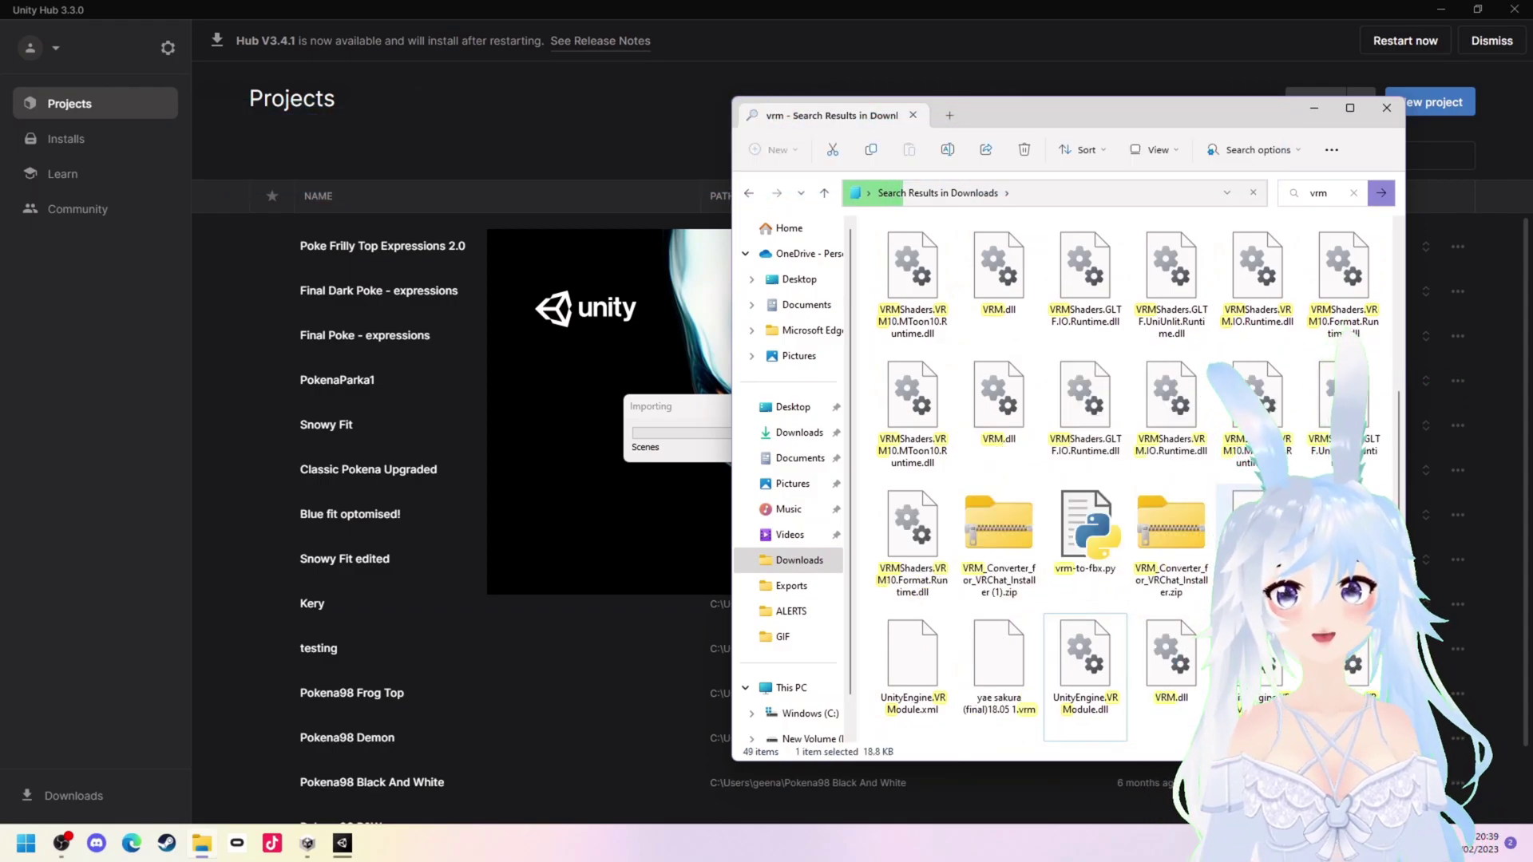
scroll(1231, 556, down, 3)
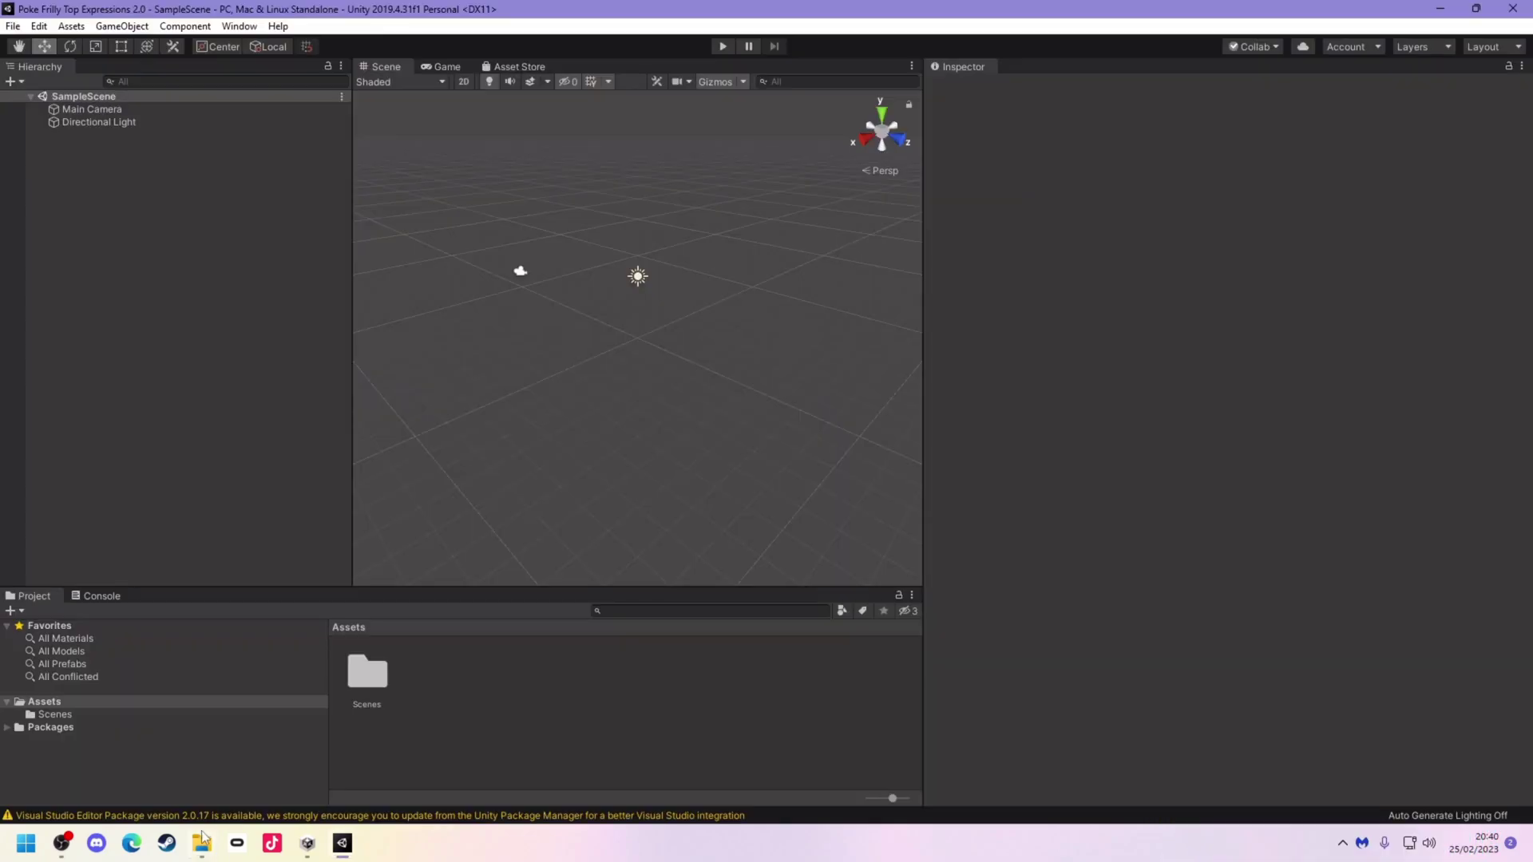
click(217, 843)
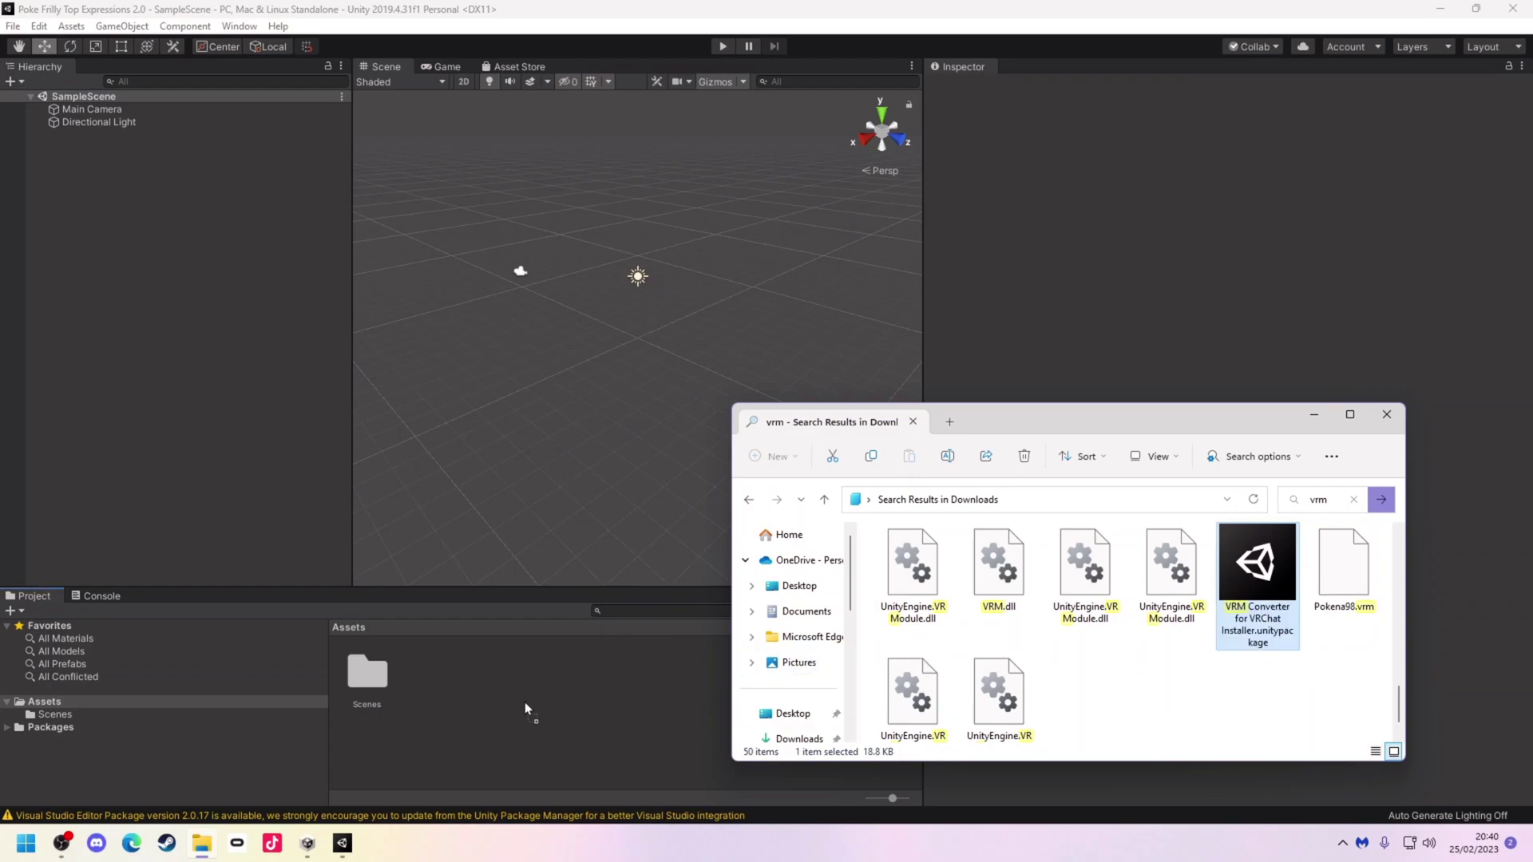
drag(525, 702, 524, 701)
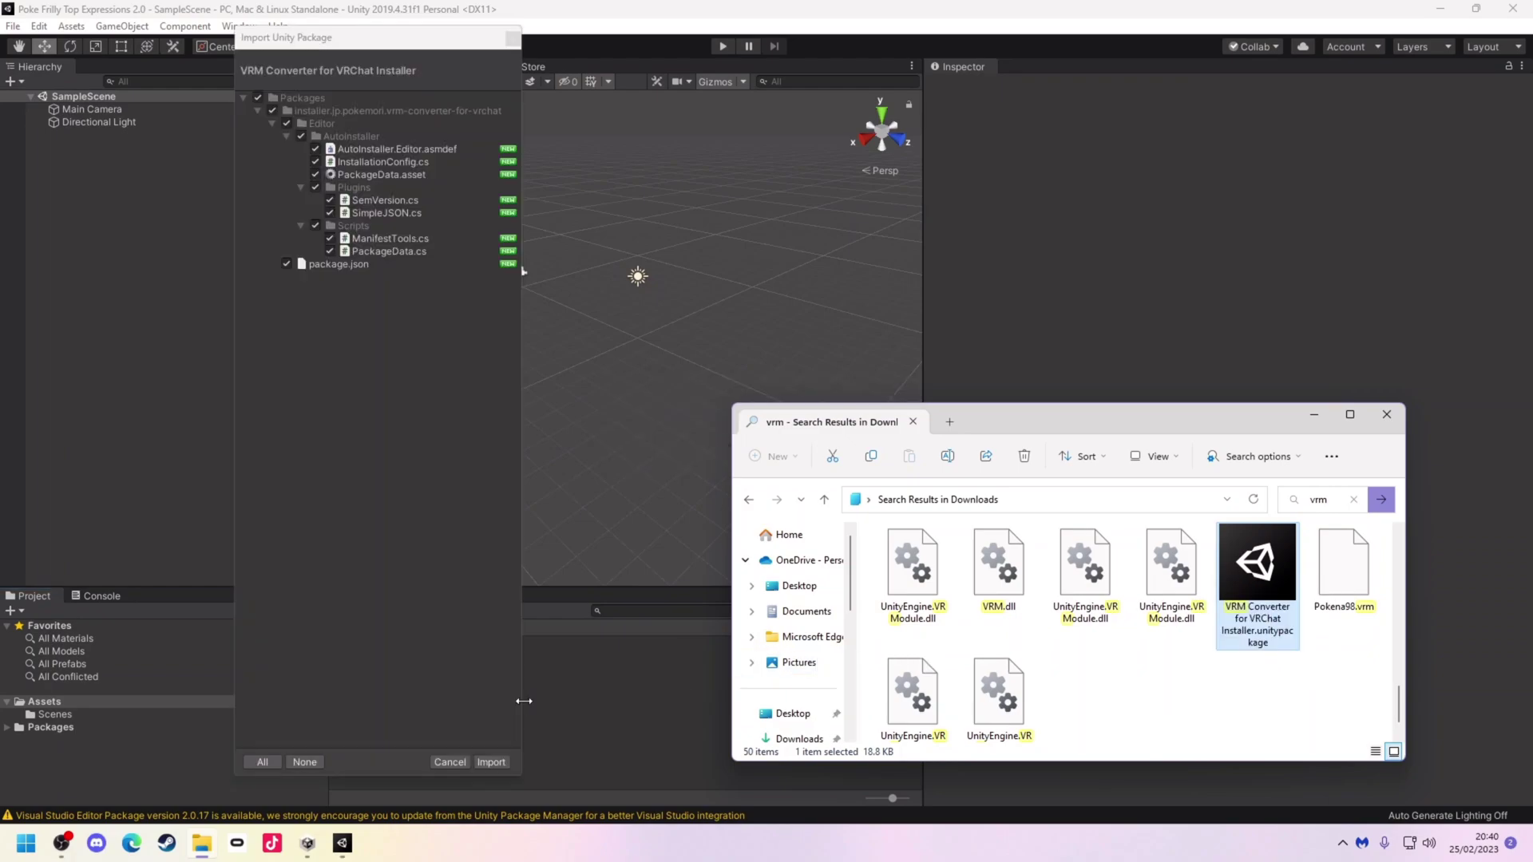
click(264, 761)
click(493, 762)
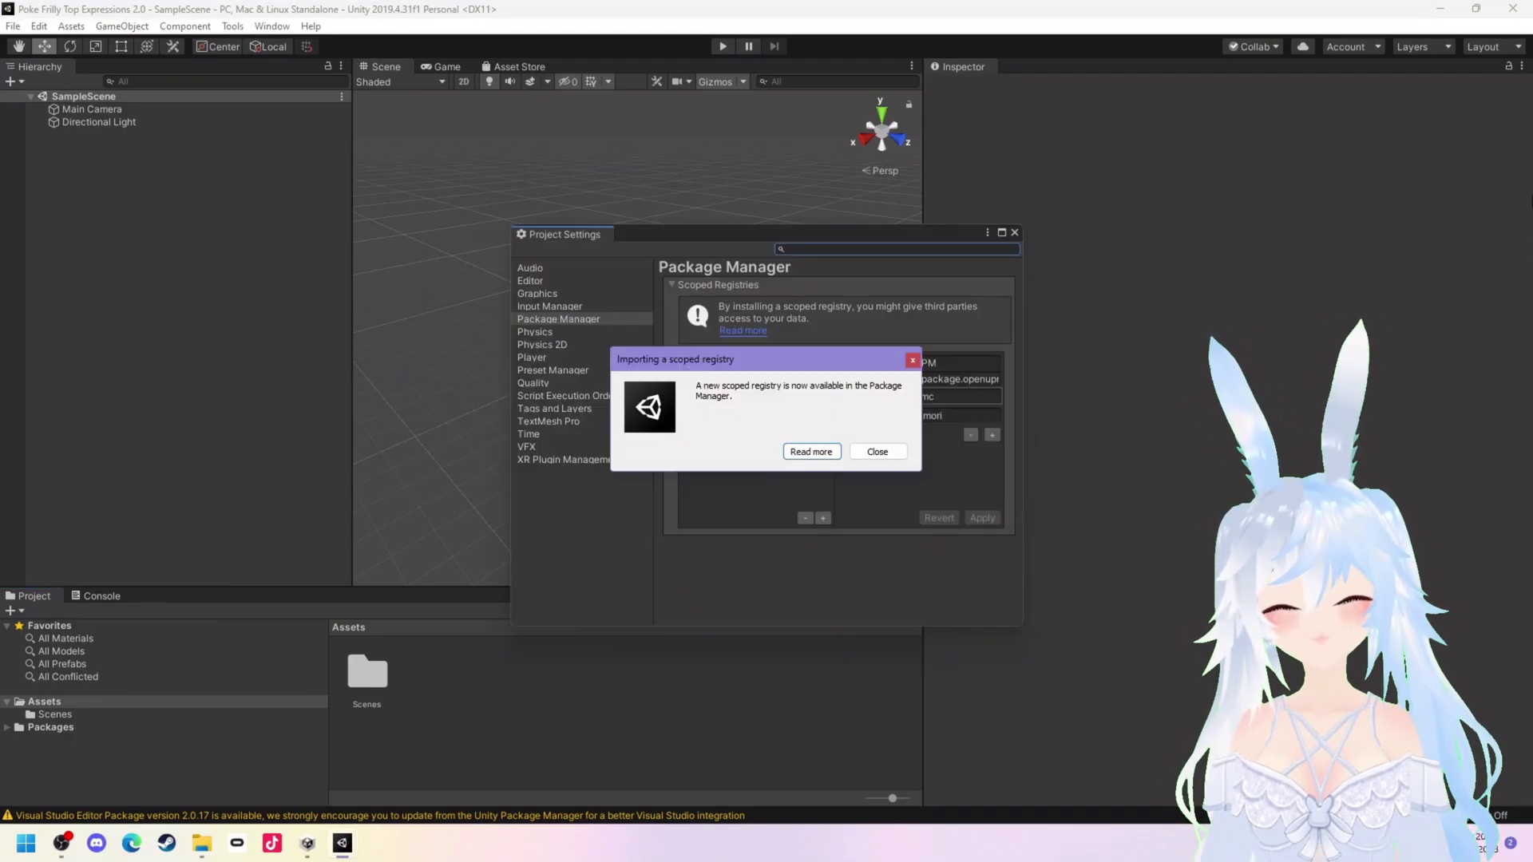
Dismiss the scoped registry notice and the project settings, and accept all recommended UniGLTF/UniVRM project settings
click(877, 452)
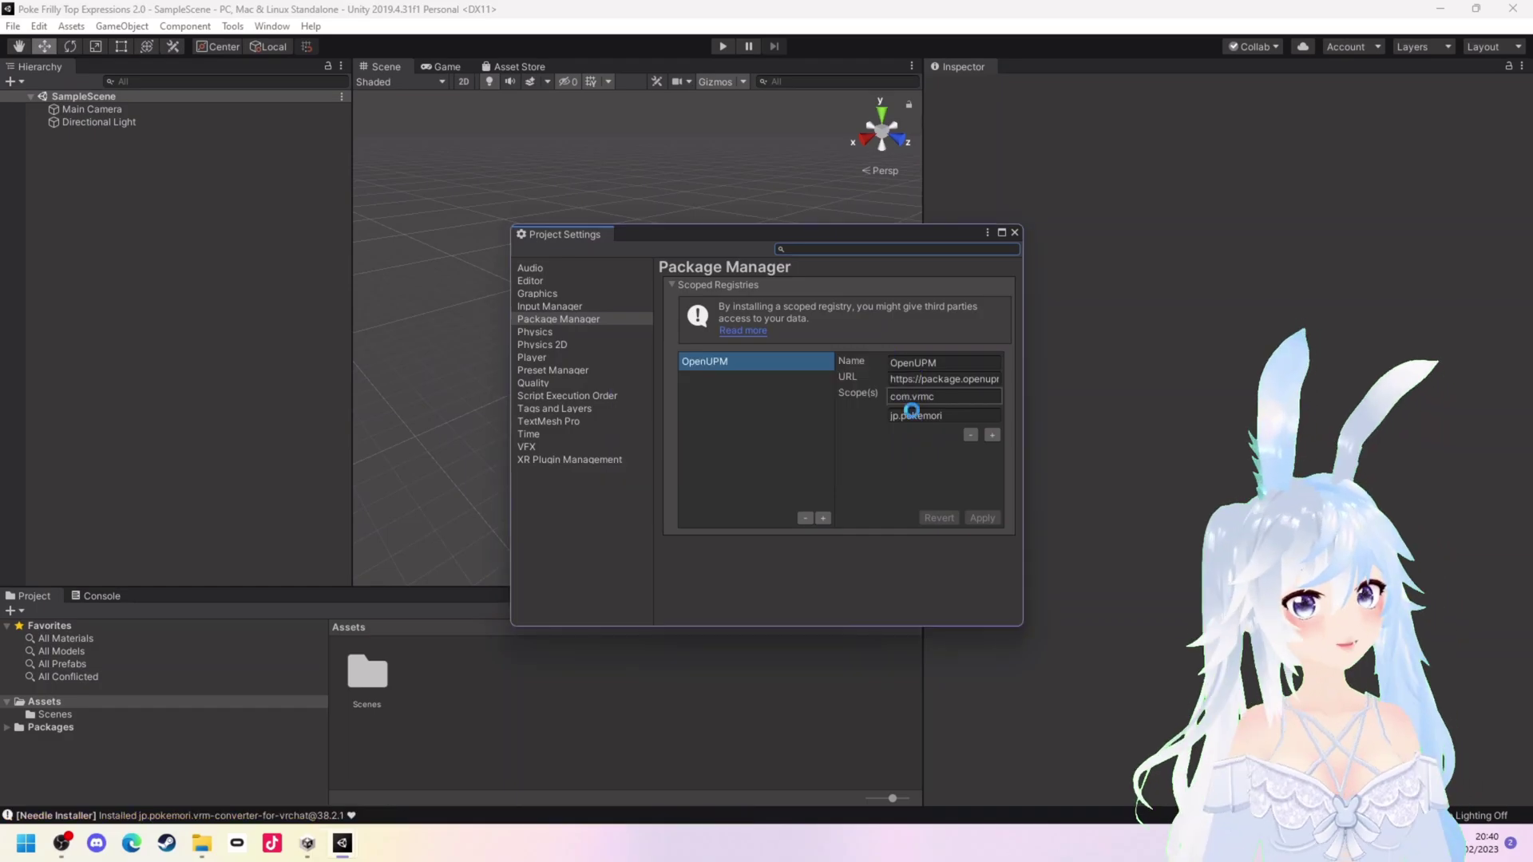
click(1014, 233)
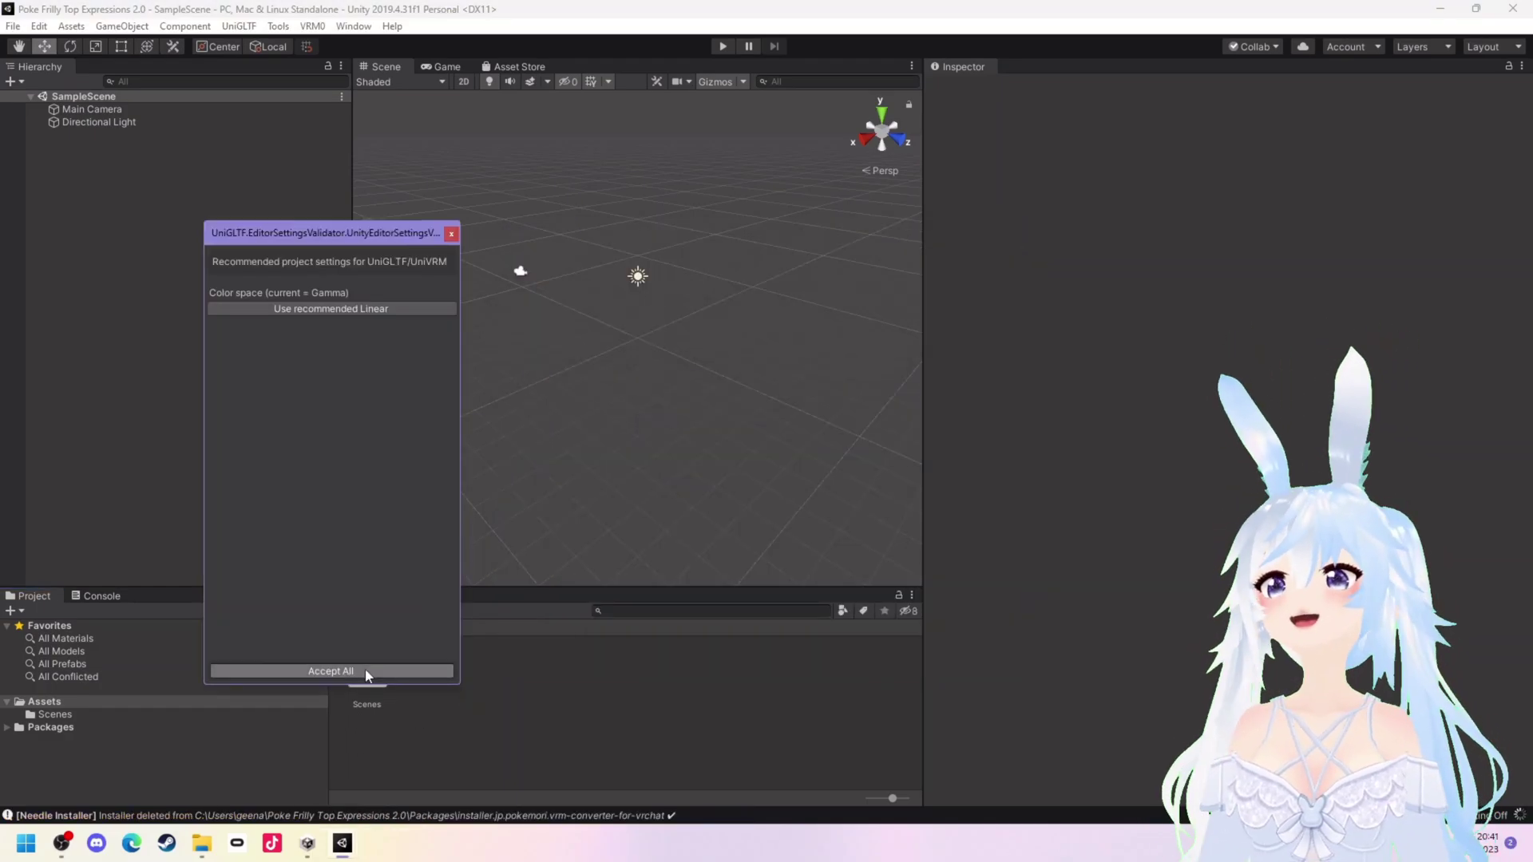
click(365, 669)
Import Pokena BLUEP FRILLY TOP UNITY EXPRESSIONS.vrm as VRM 0.x and save its prefab in the project's Assets folder
click(283, 26)
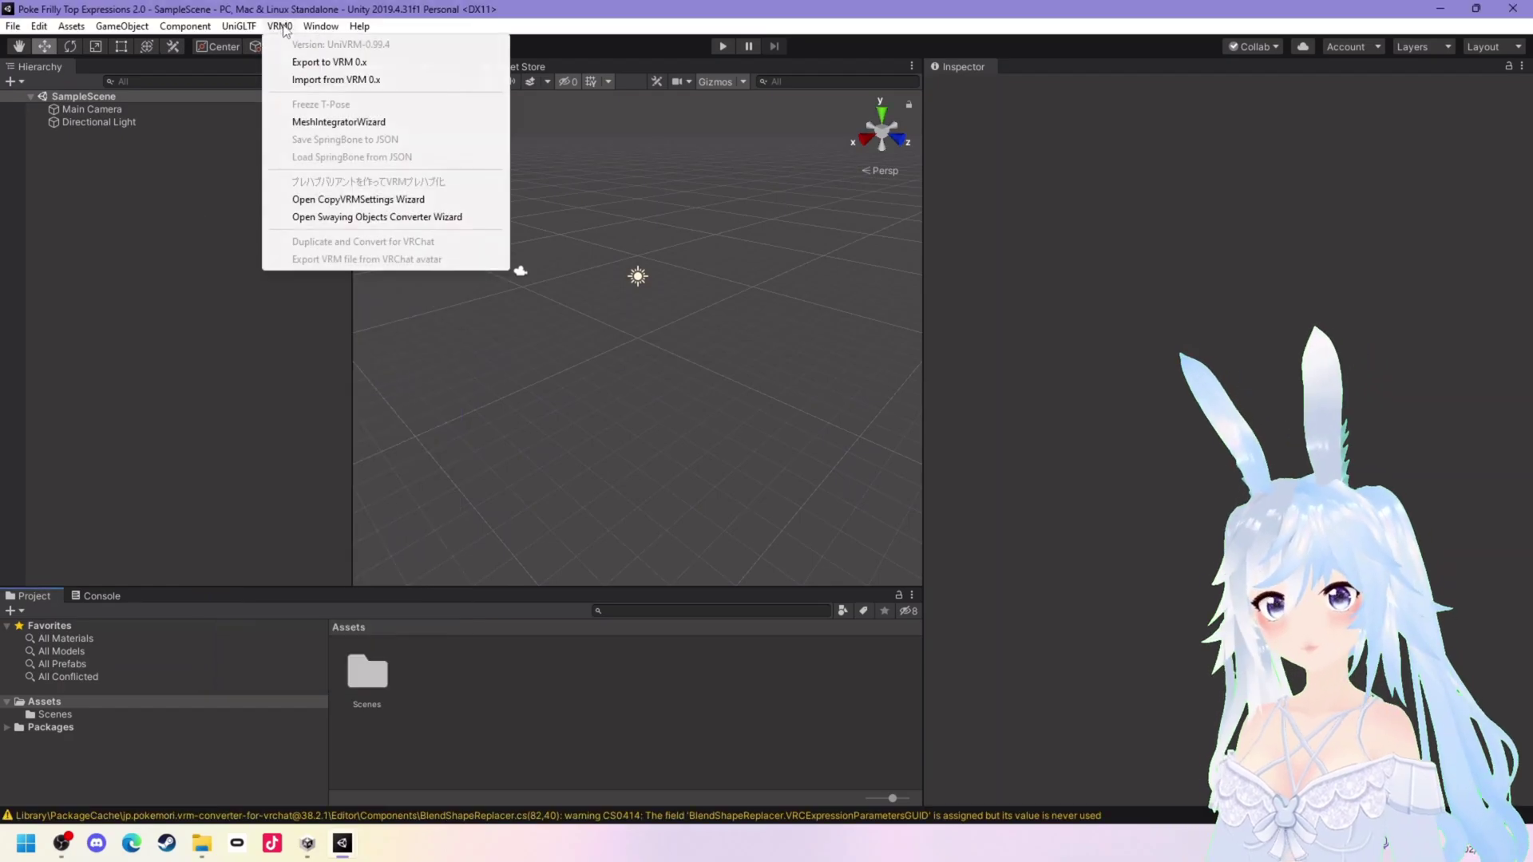
click(315, 83)
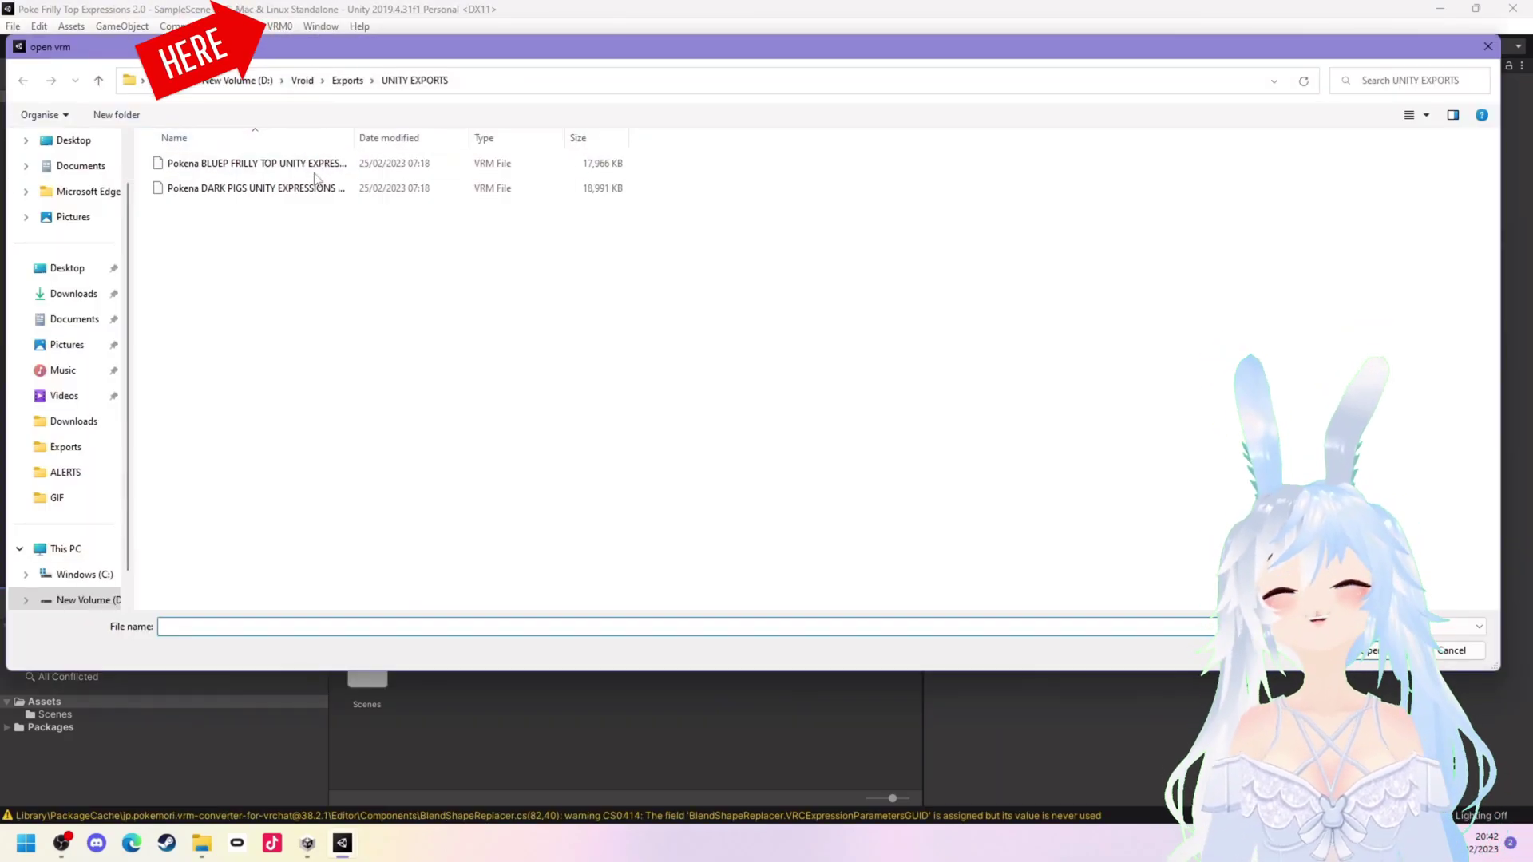
click(348, 80)
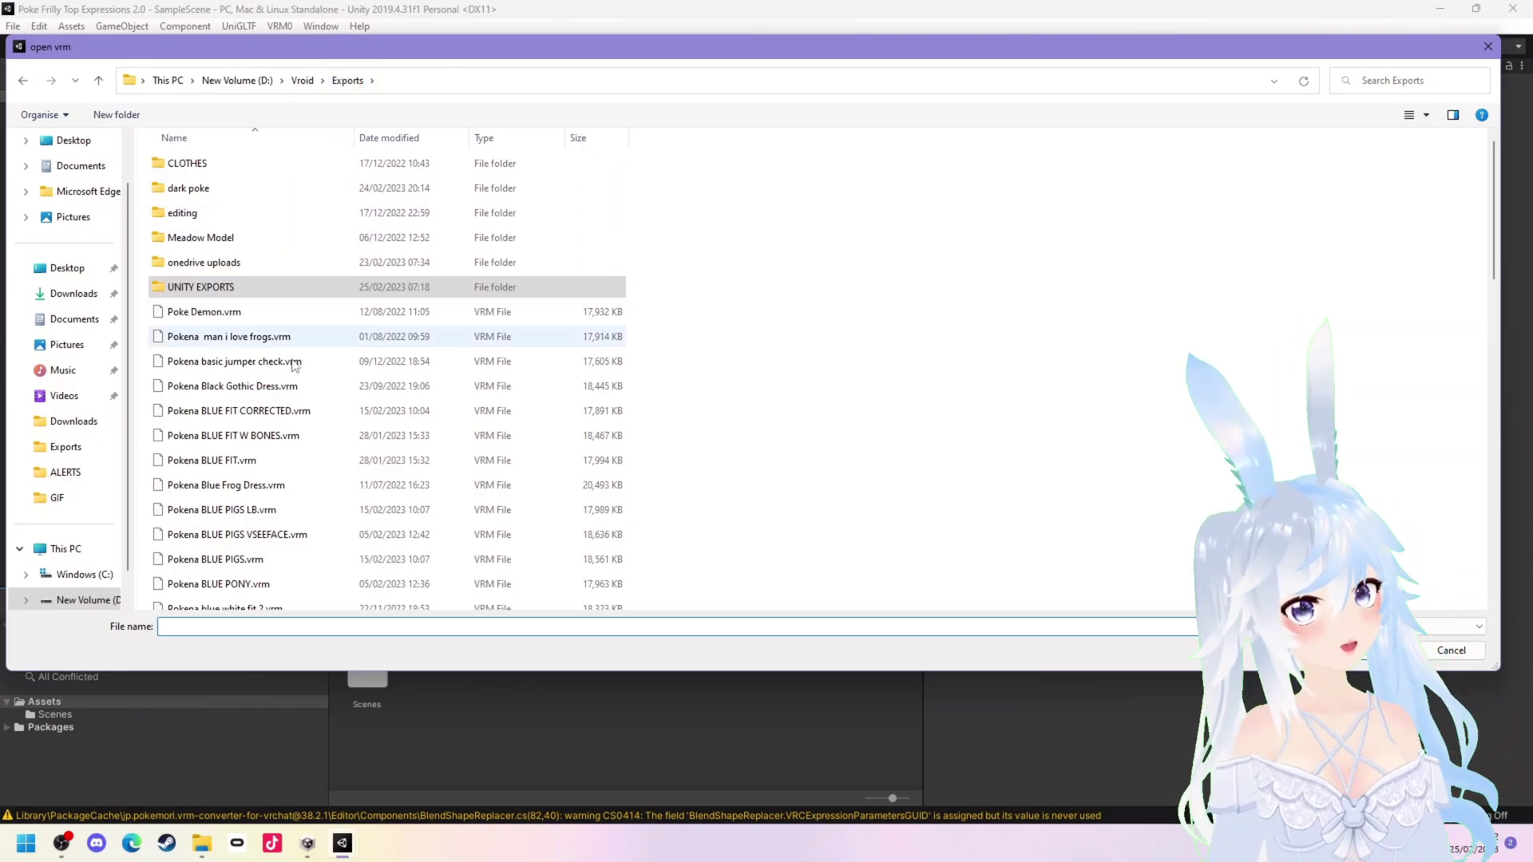
scroll(479, 551, down, 2)
click(479, 550)
double_click(479, 550)
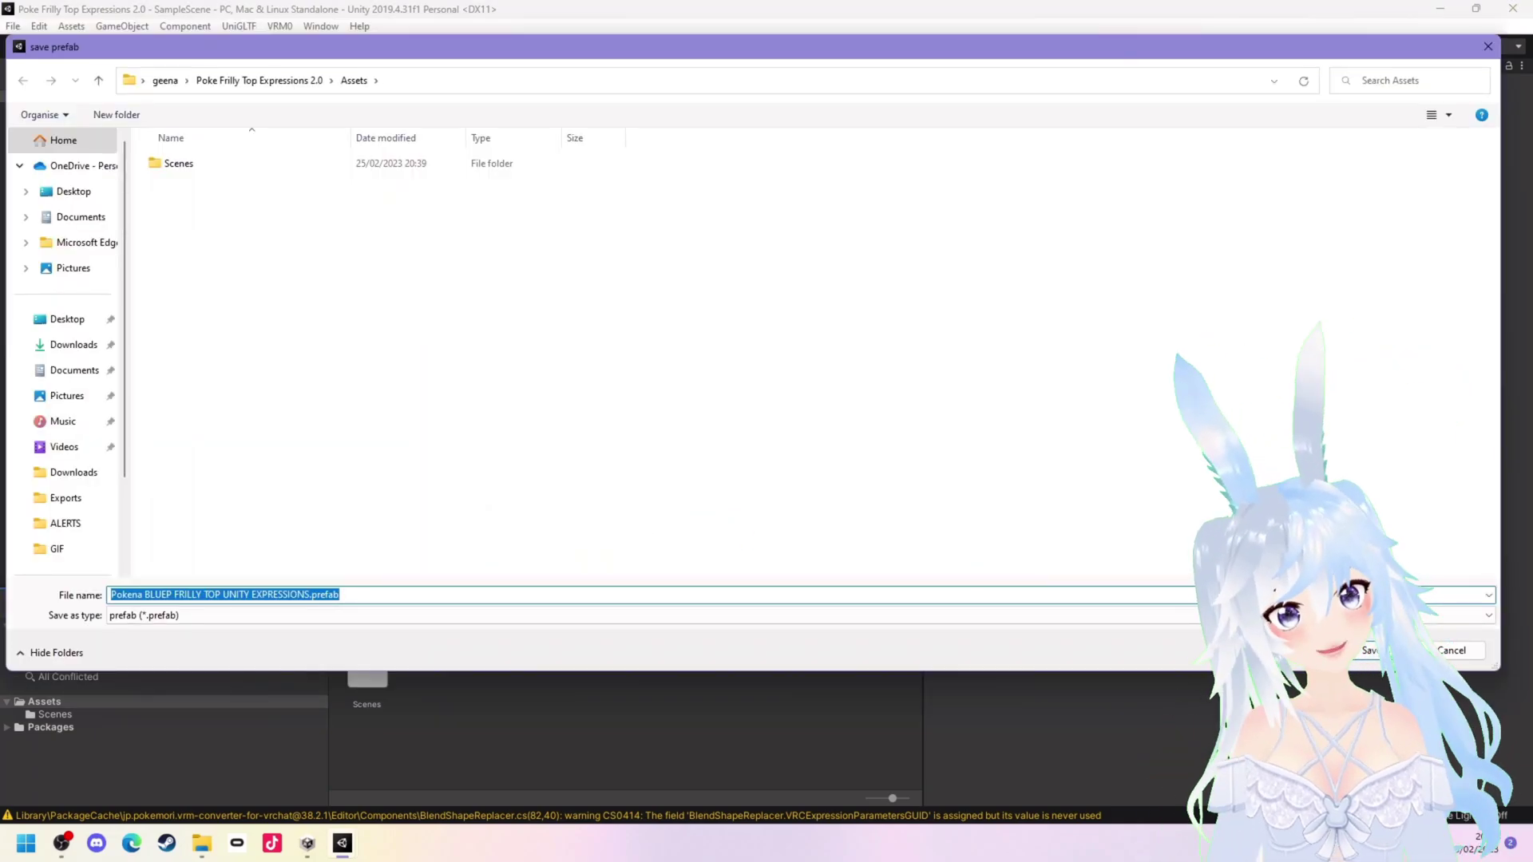
key(Return)
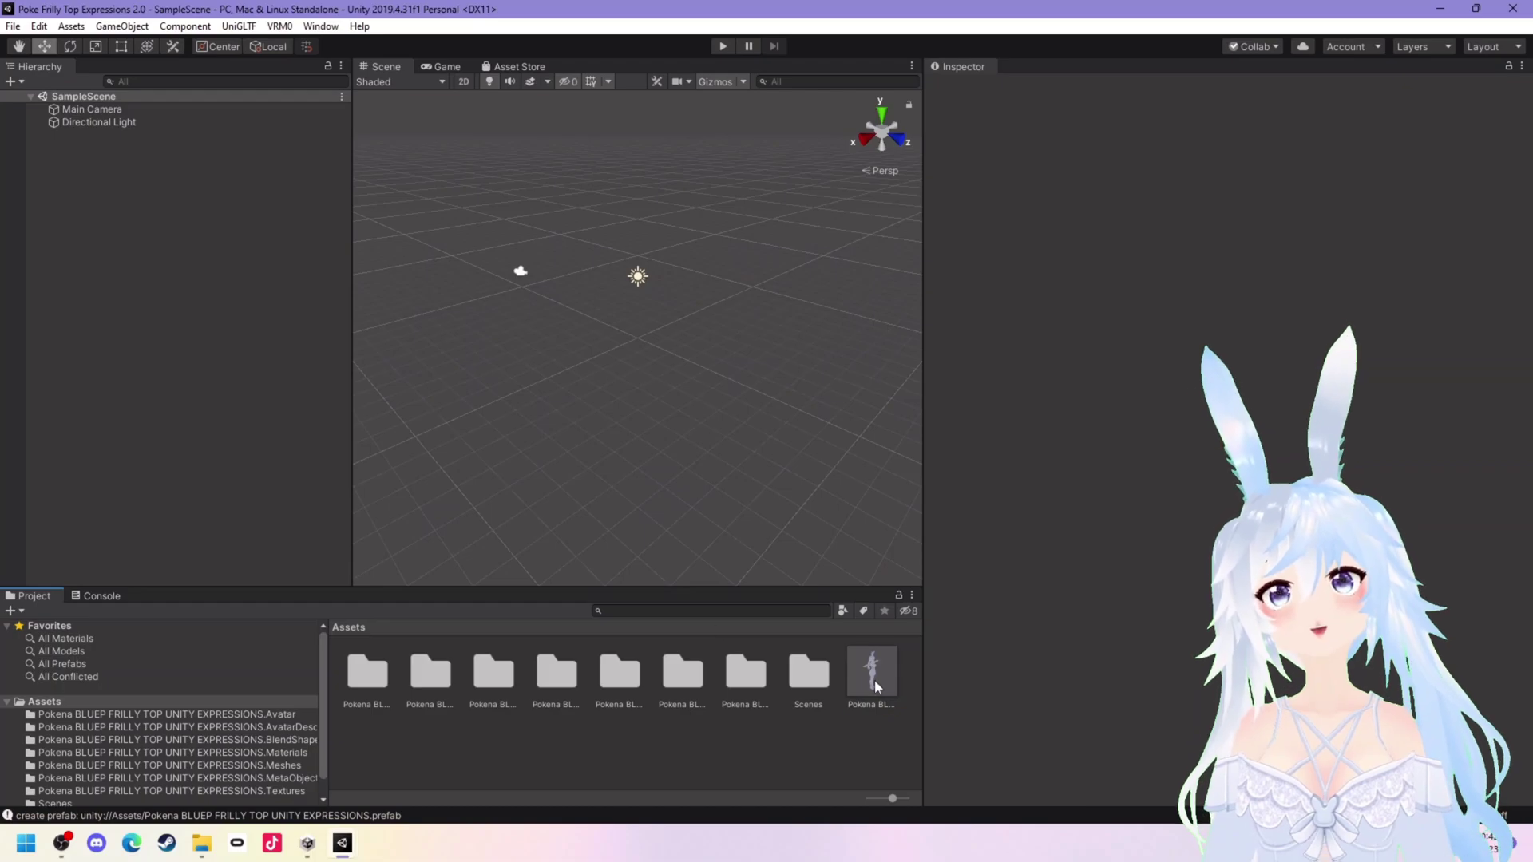
Place the imported avatar prefab in the SampleScene hierarchy
click(861, 671)
drag(861, 671, 93, 246)
scroll(687, 300, up, 8)
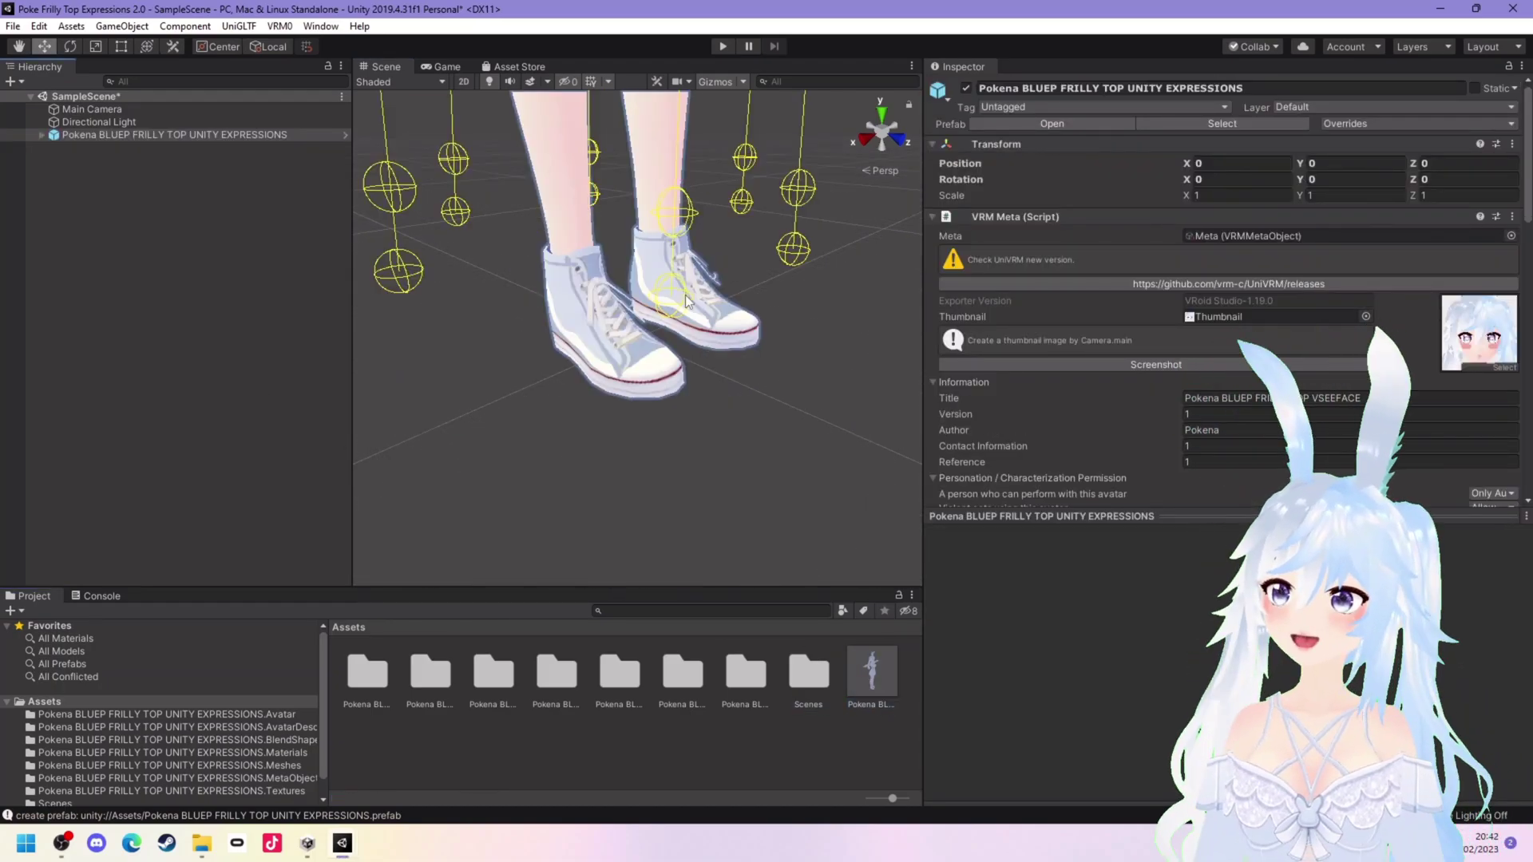
key(f)
key(w)
scroll(703, 264, up, 5)
middle_drag(703, 250, 701, 342)
scroll(701, 342, up, 4)
click(831, 261)
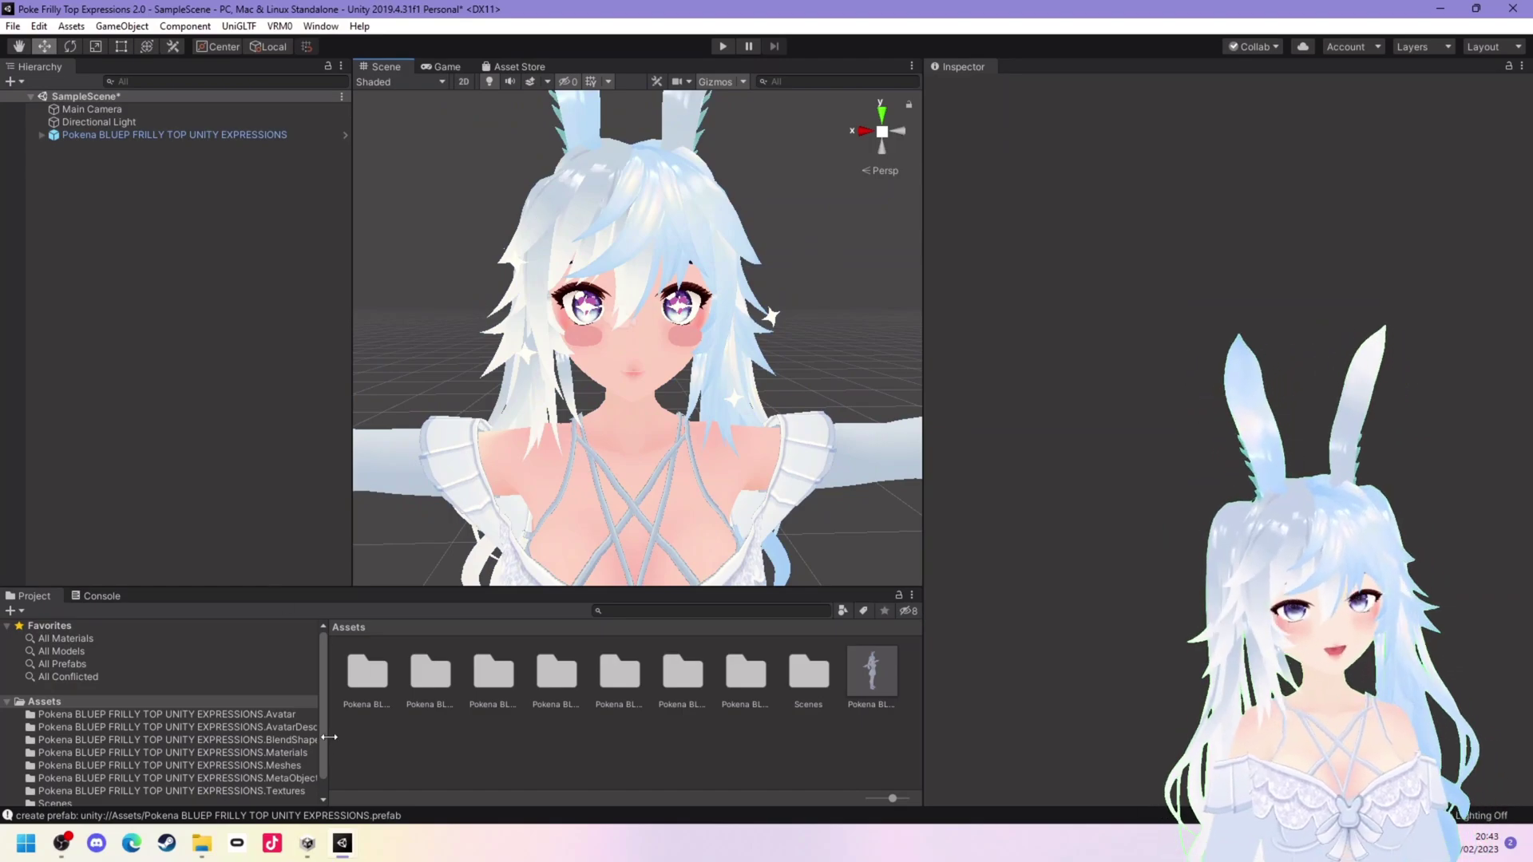
Open the avatar's Materials folder and rename the N00_000_Hair_00_HAIR_09 material as Hearts
drag(328, 737, 410, 746)
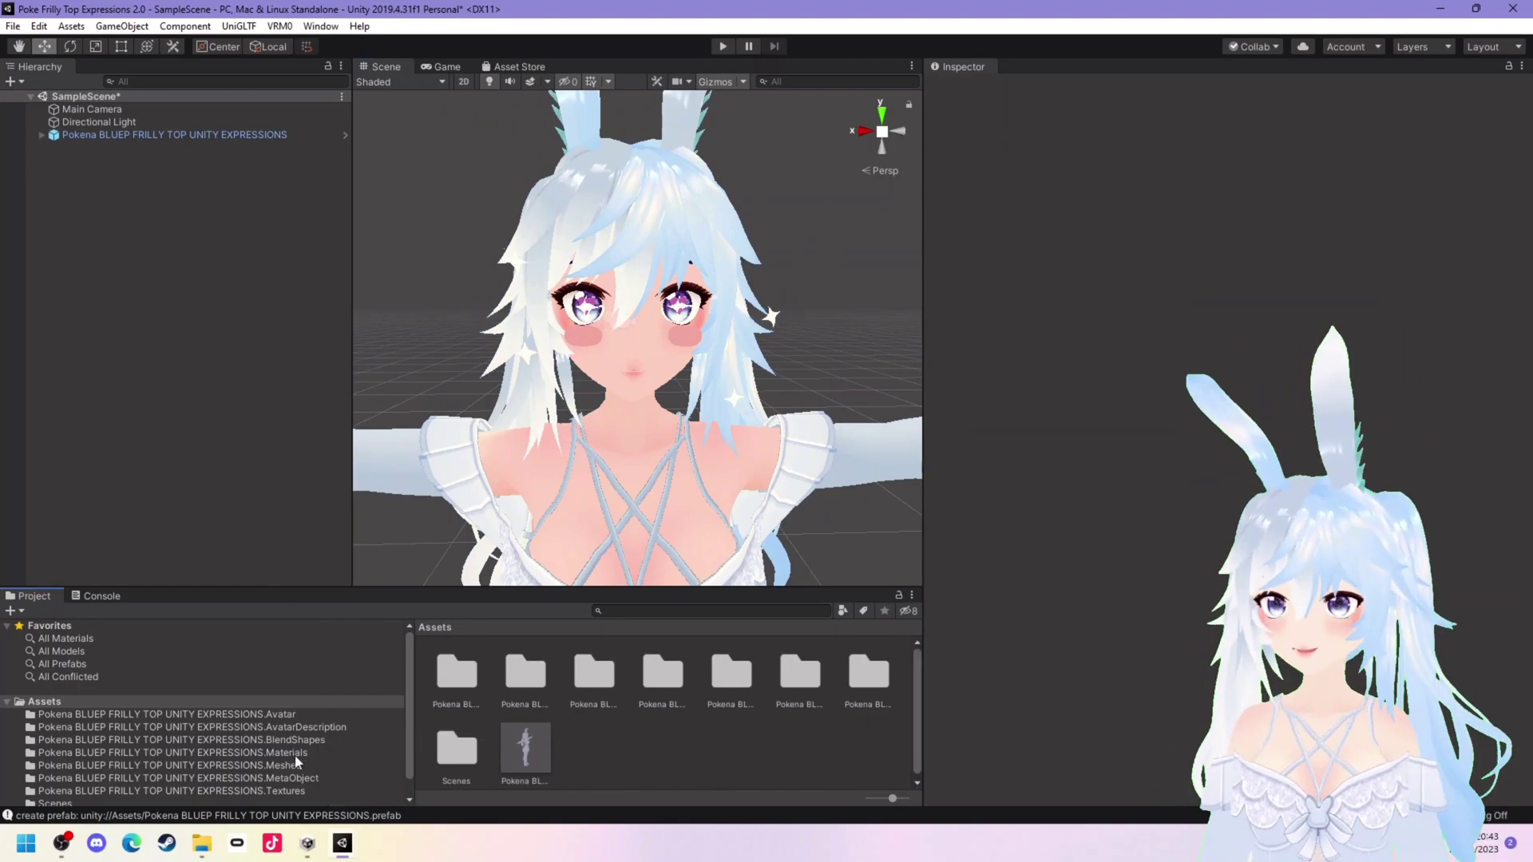
click(294, 755)
scroll(471, 719, down, 2)
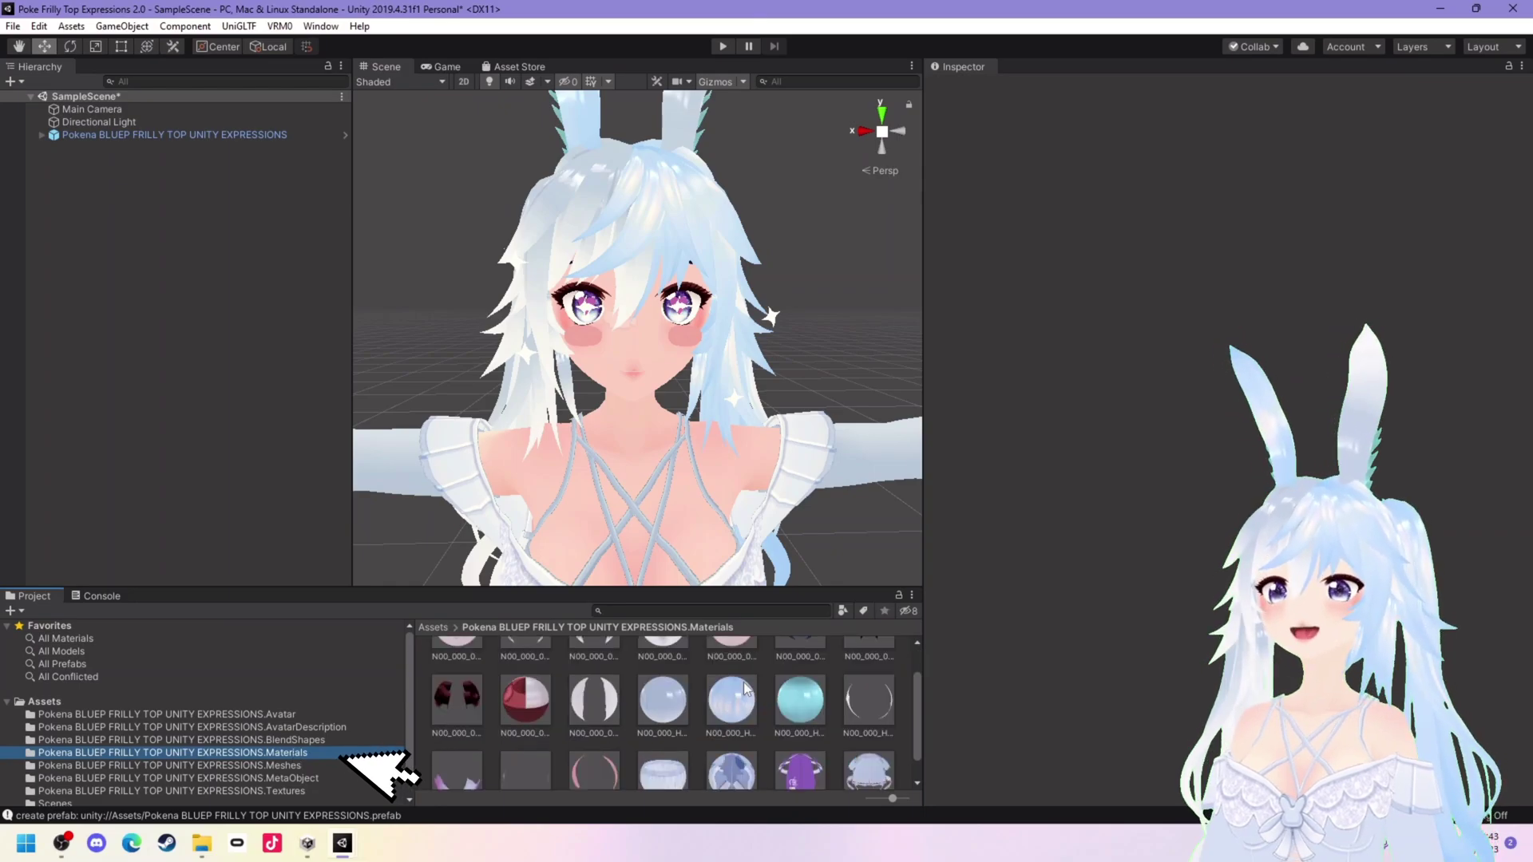
click(461, 751)
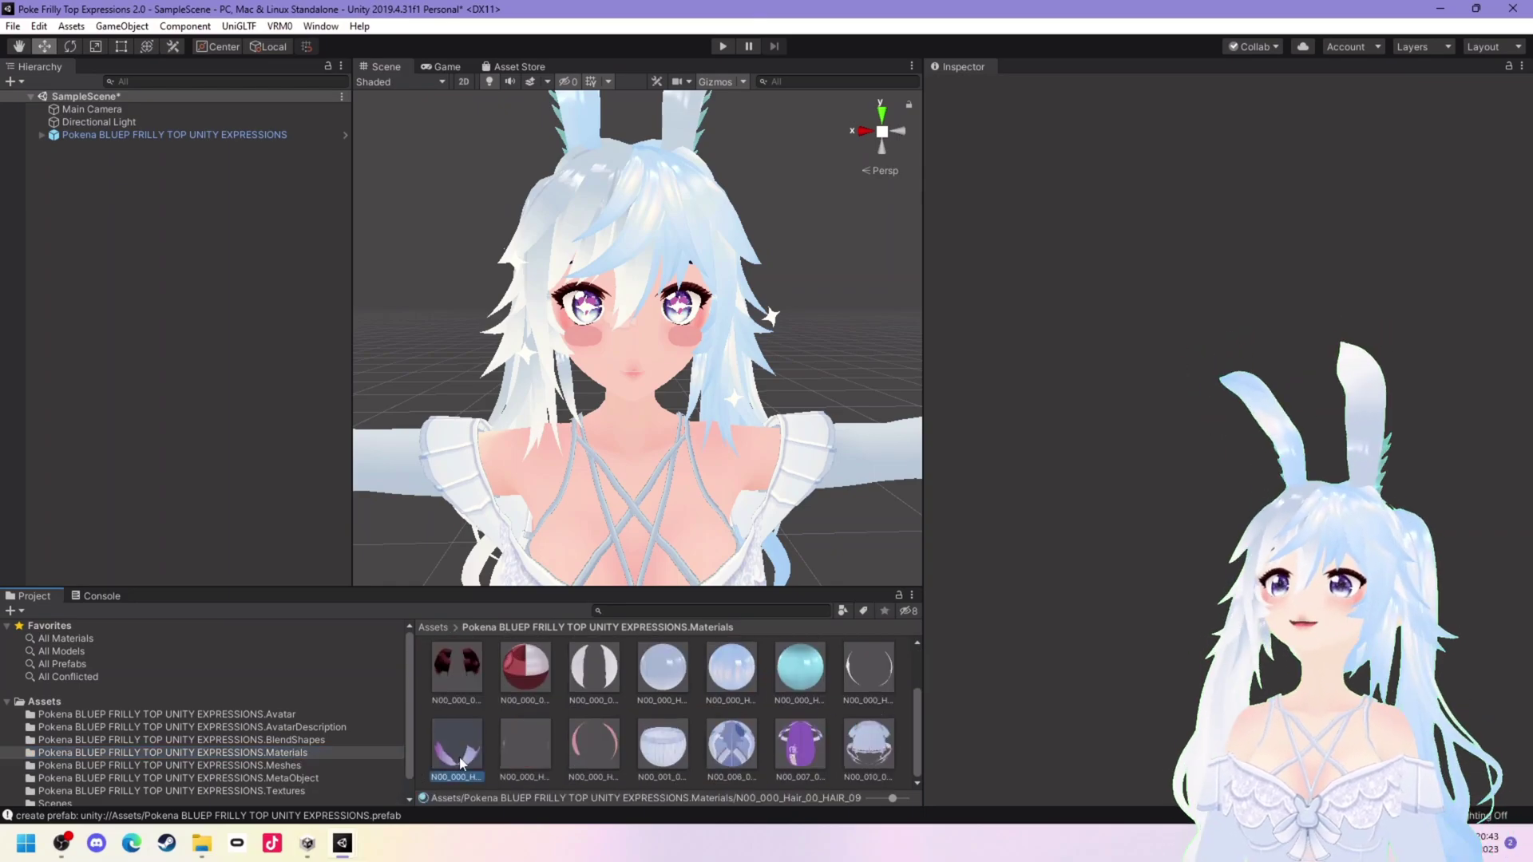
right_click(461, 764)
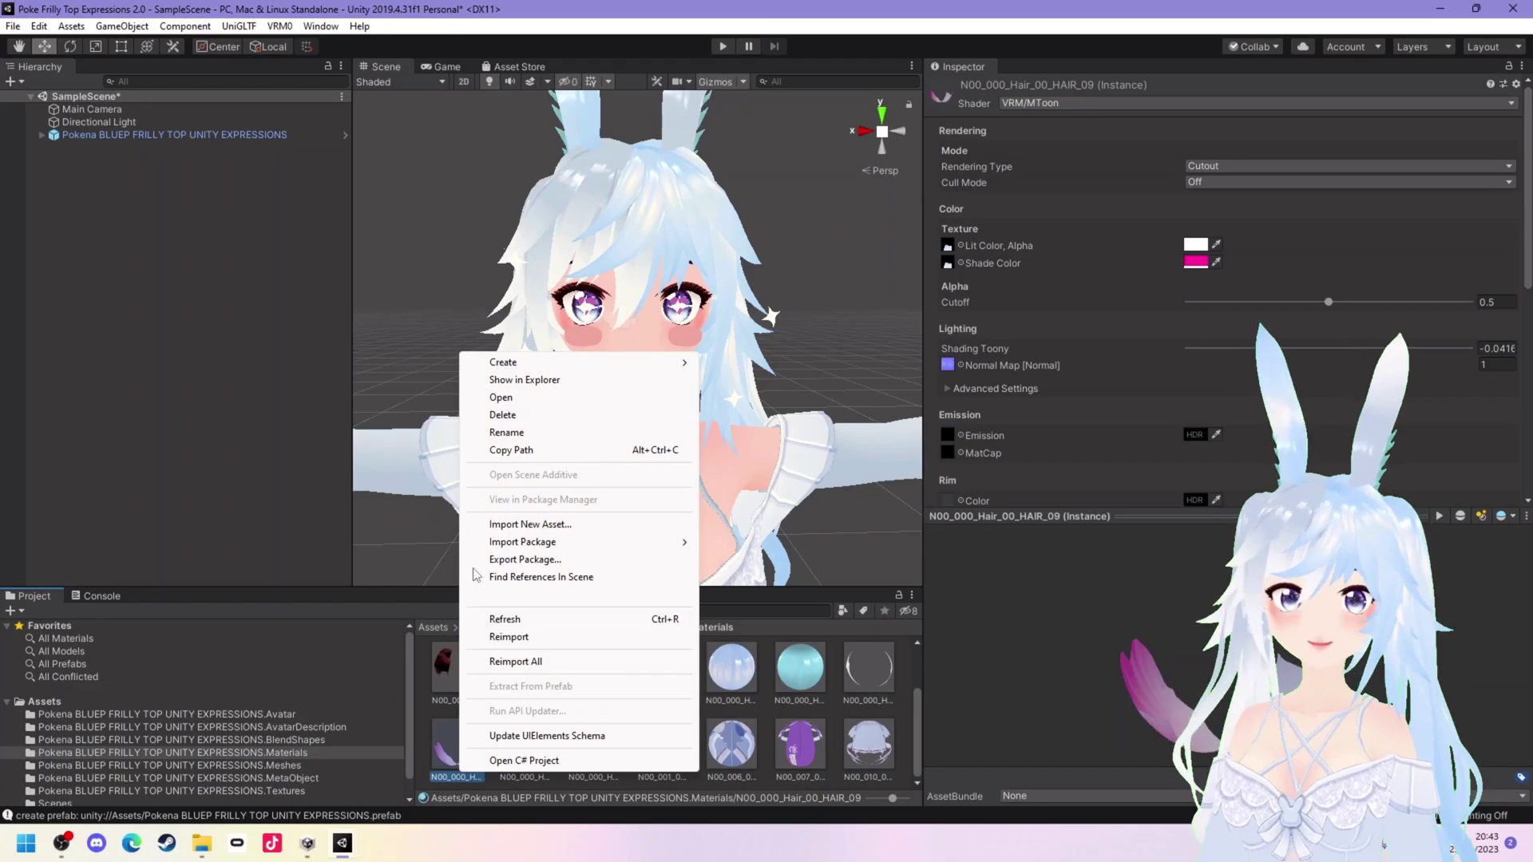
click(497, 432)
text(Hearts)
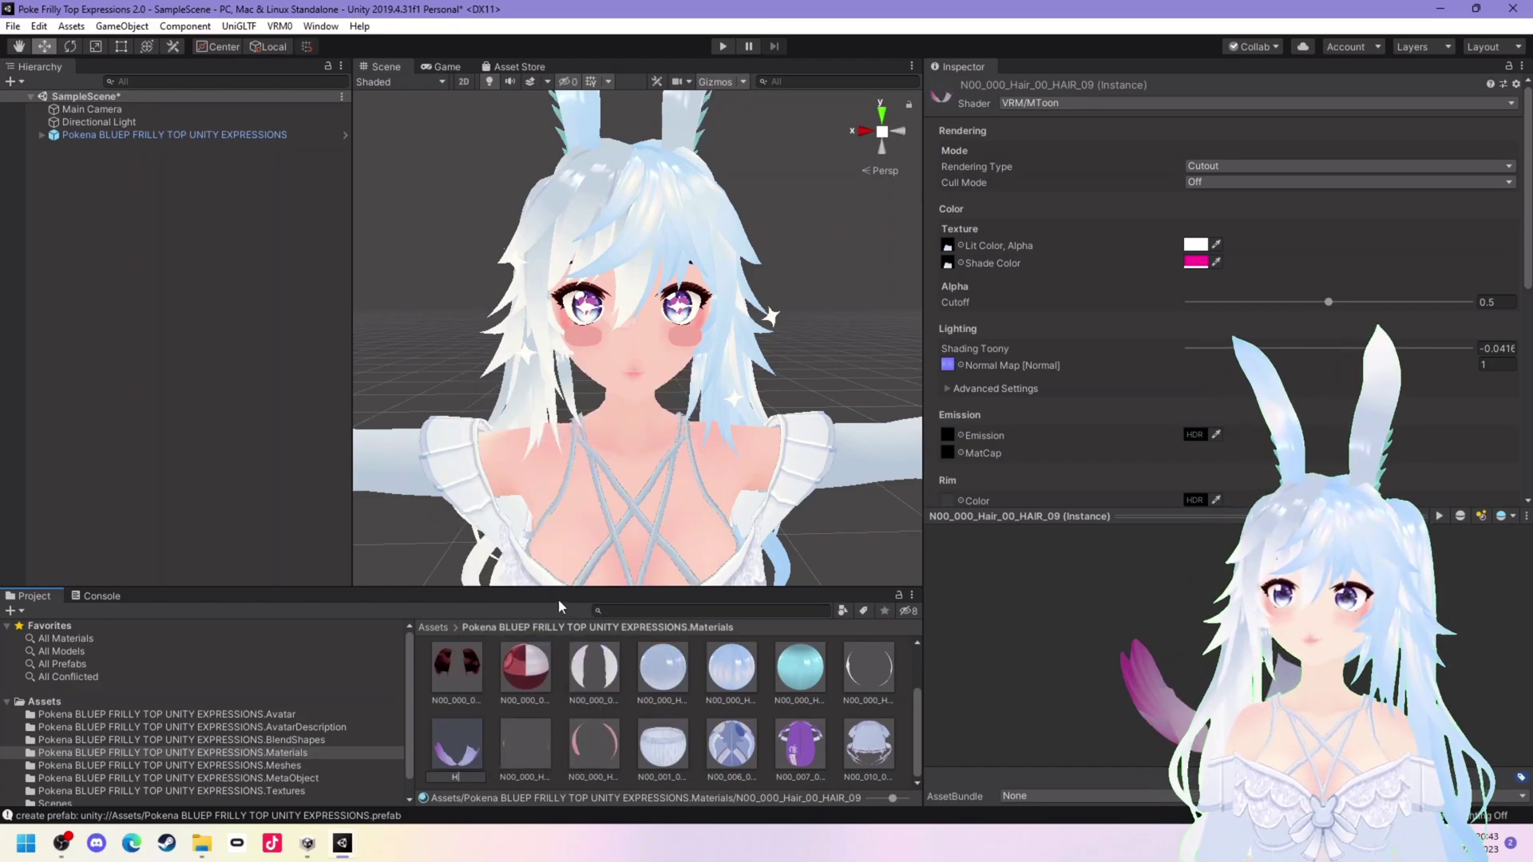
key(Return)
Rename the two blush hair materials as Blush Main and Blush Lines
scroll(529, 748, down, 1)
click(525, 747)
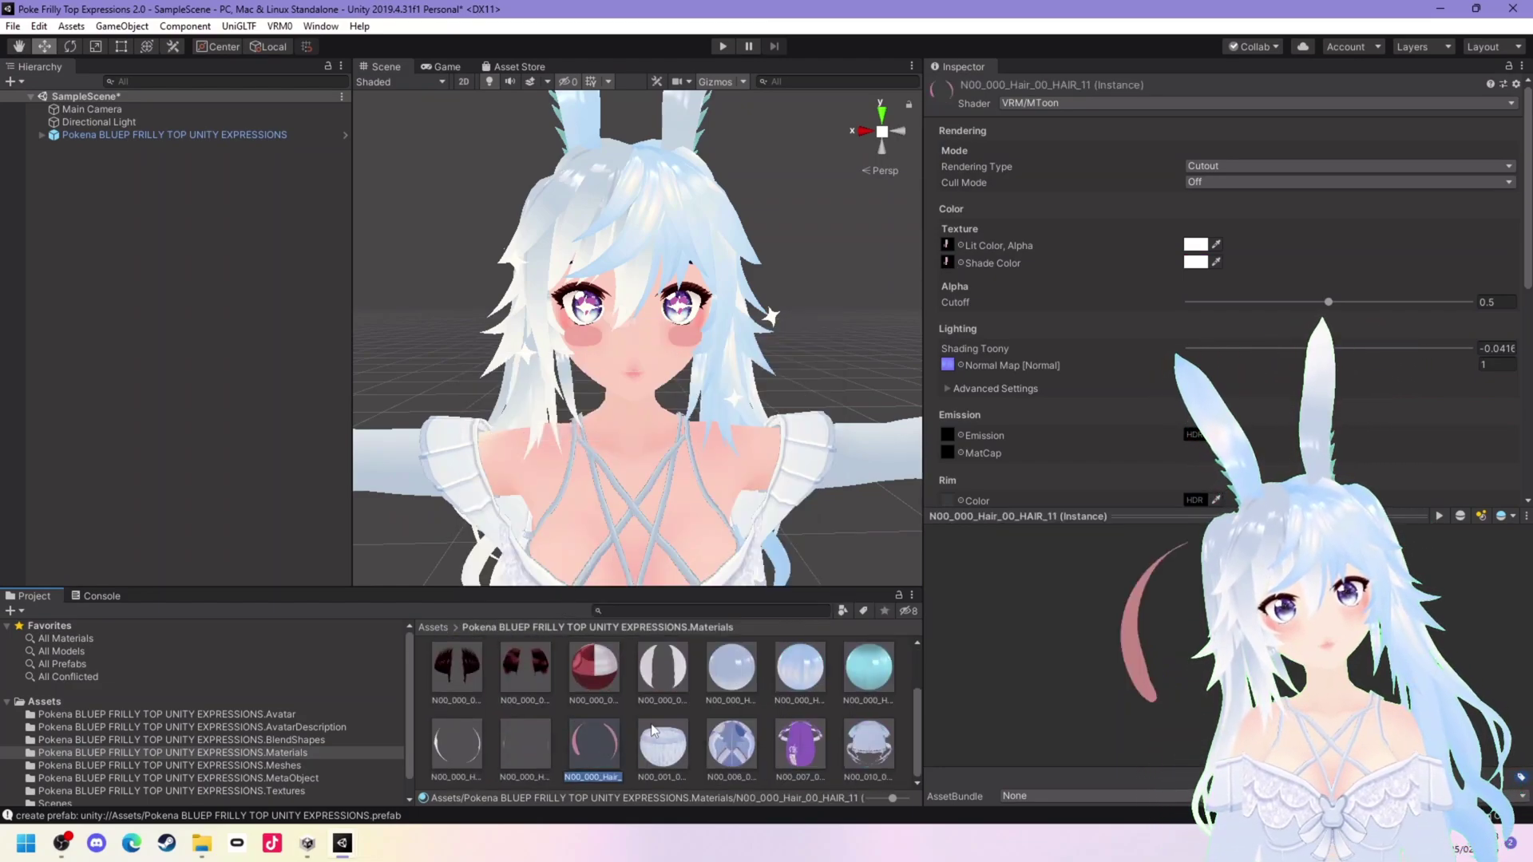
text(Blush Lines)
key(Return)
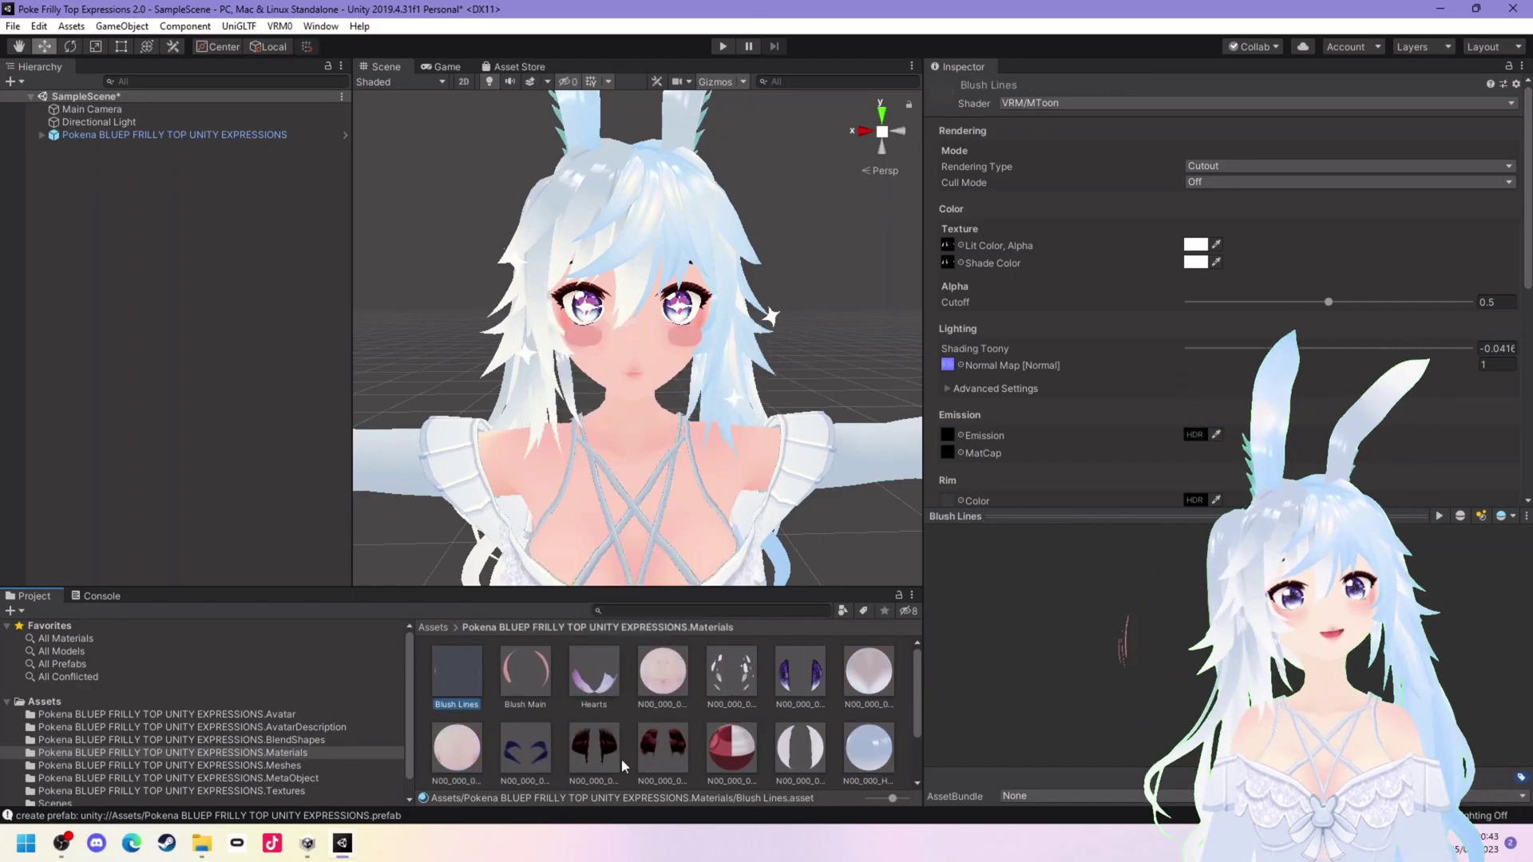
Select the main BlendShape asset in the avatar's BlendShapes folder and create a blend shape clip saved as Stars.asset
click(289, 741)
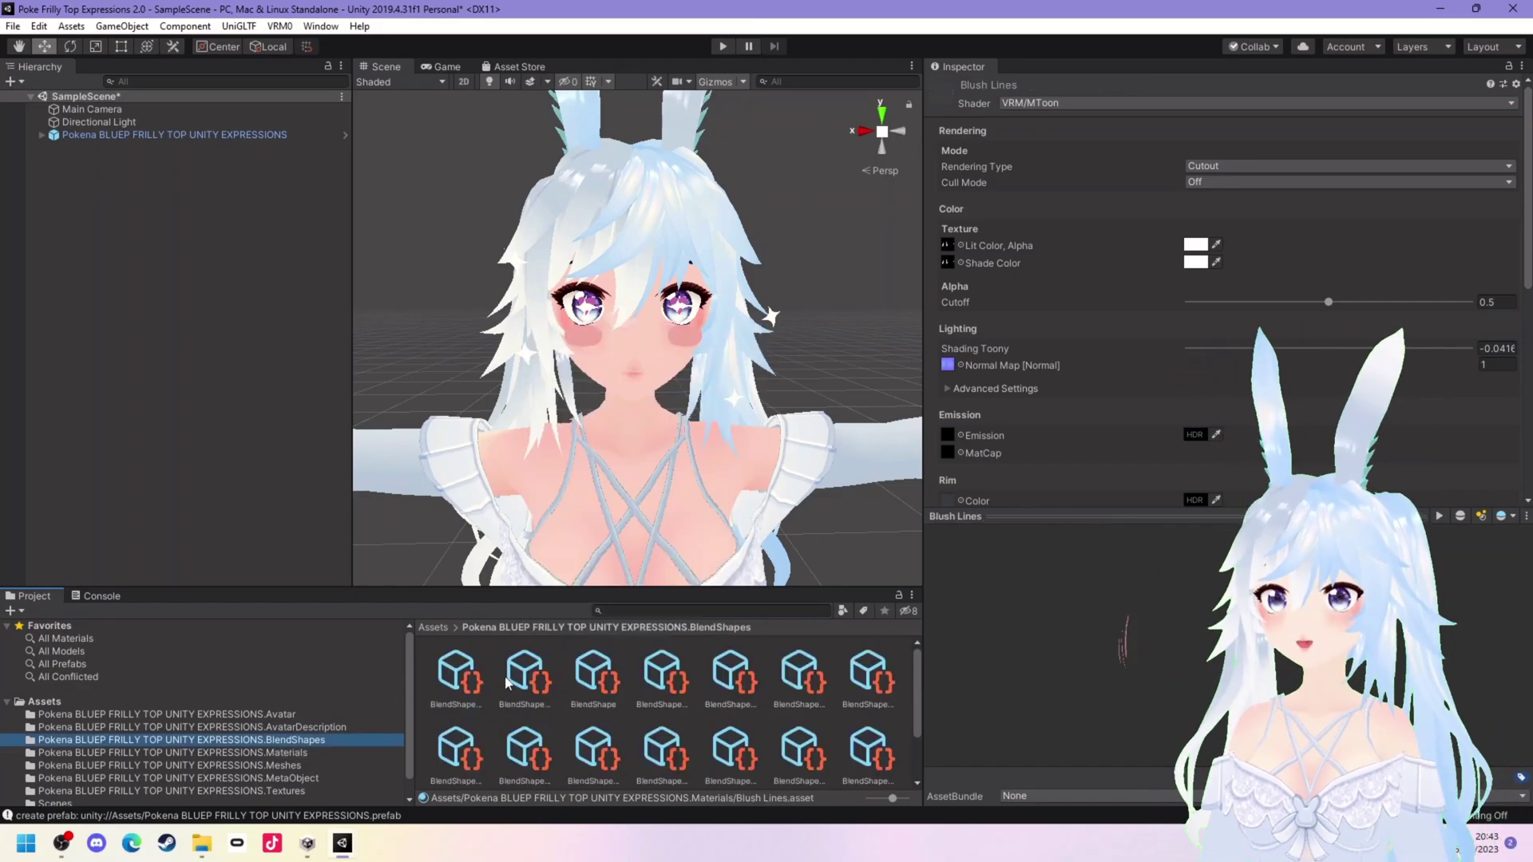
click(457, 677)
click(526, 677)
click(593, 677)
key(Right)
click(597, 680)
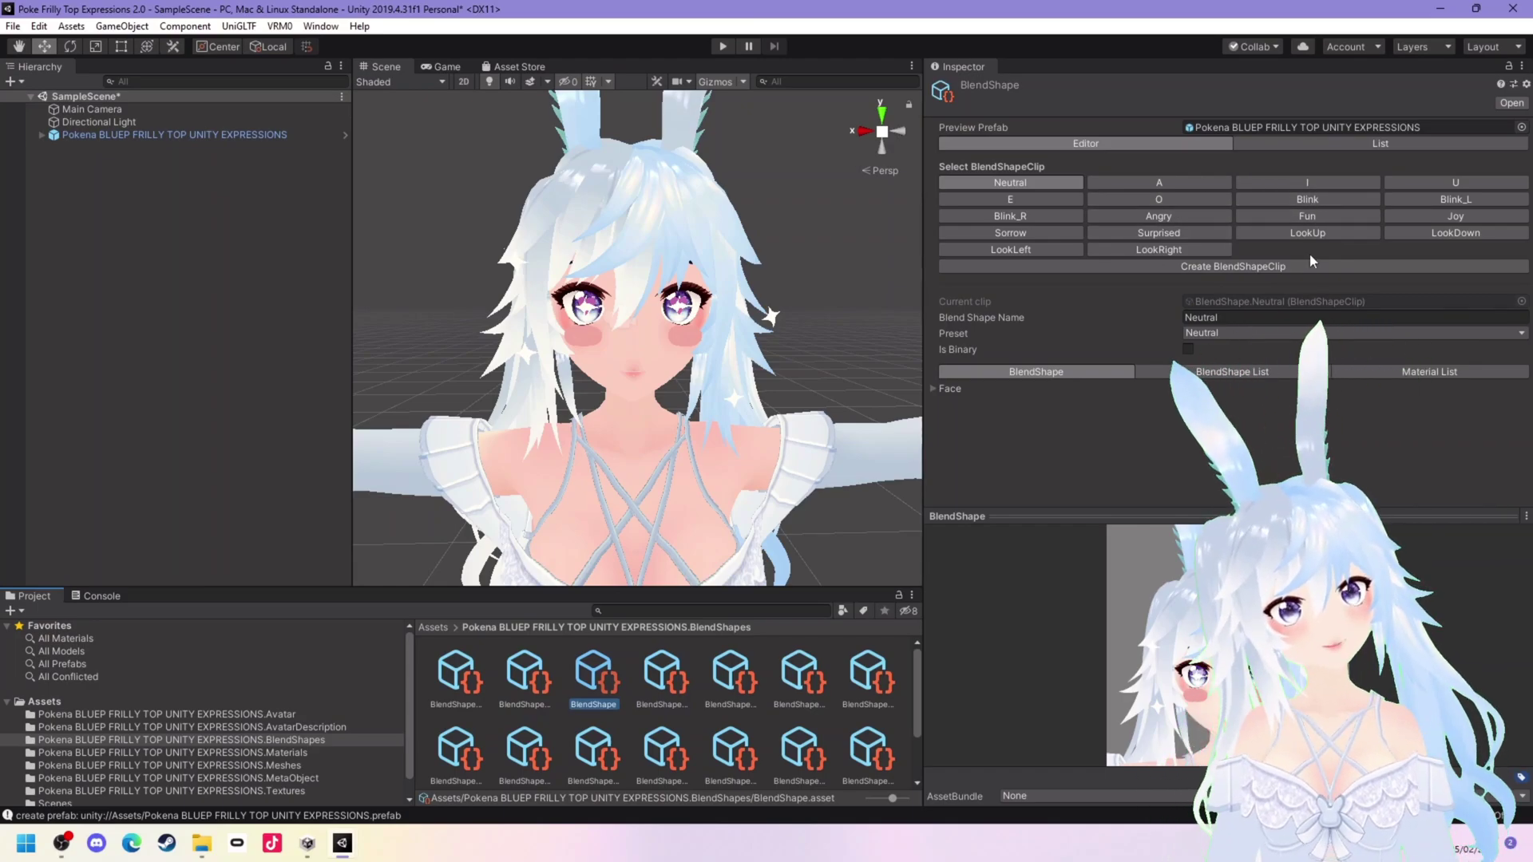
click(1252, 269)
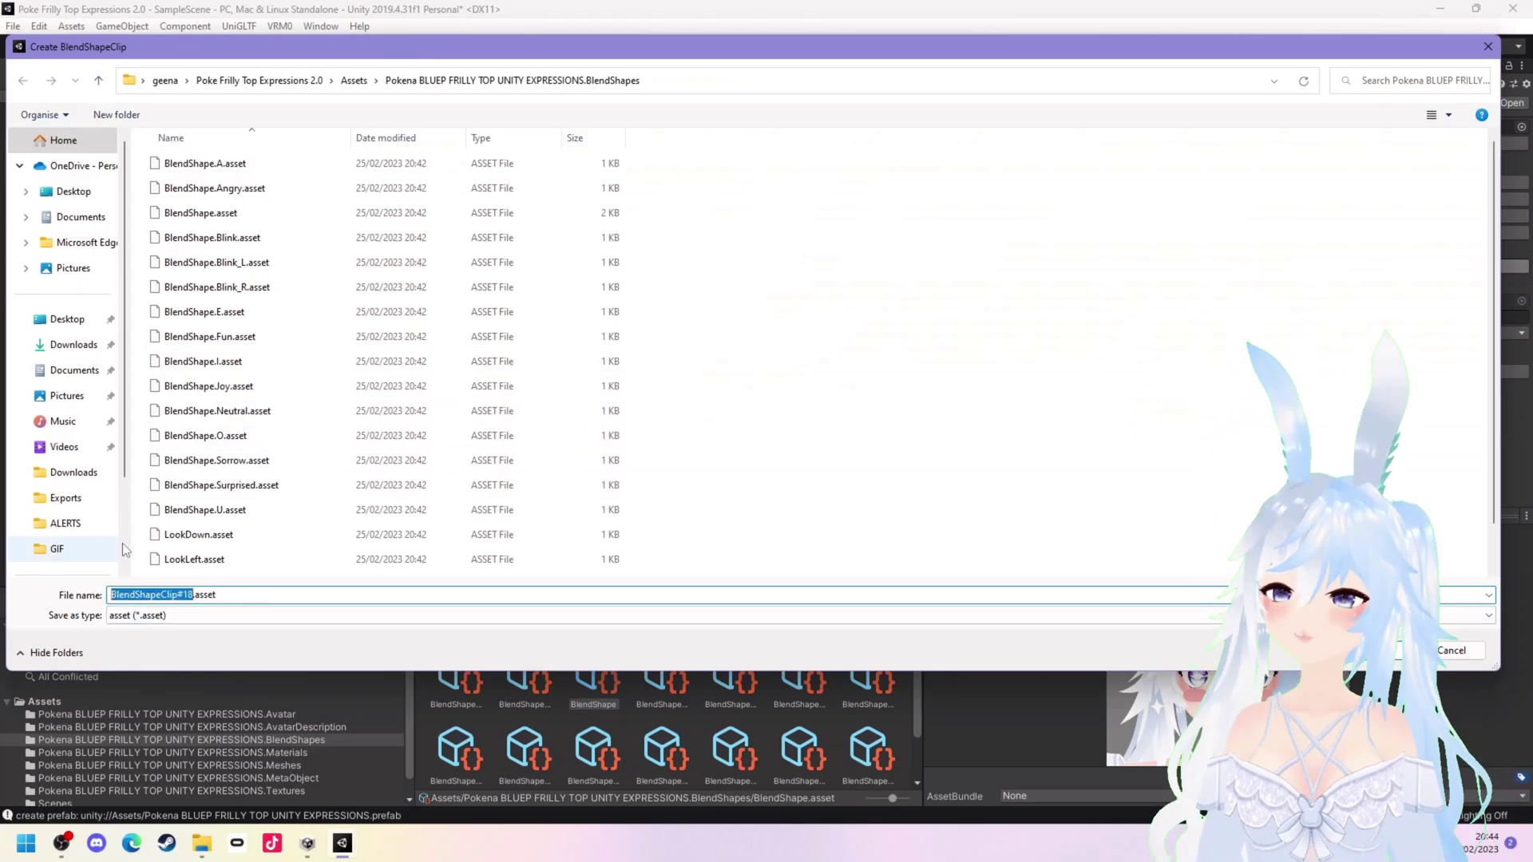
scroll(256, 330, down, 1)
text(Stars)
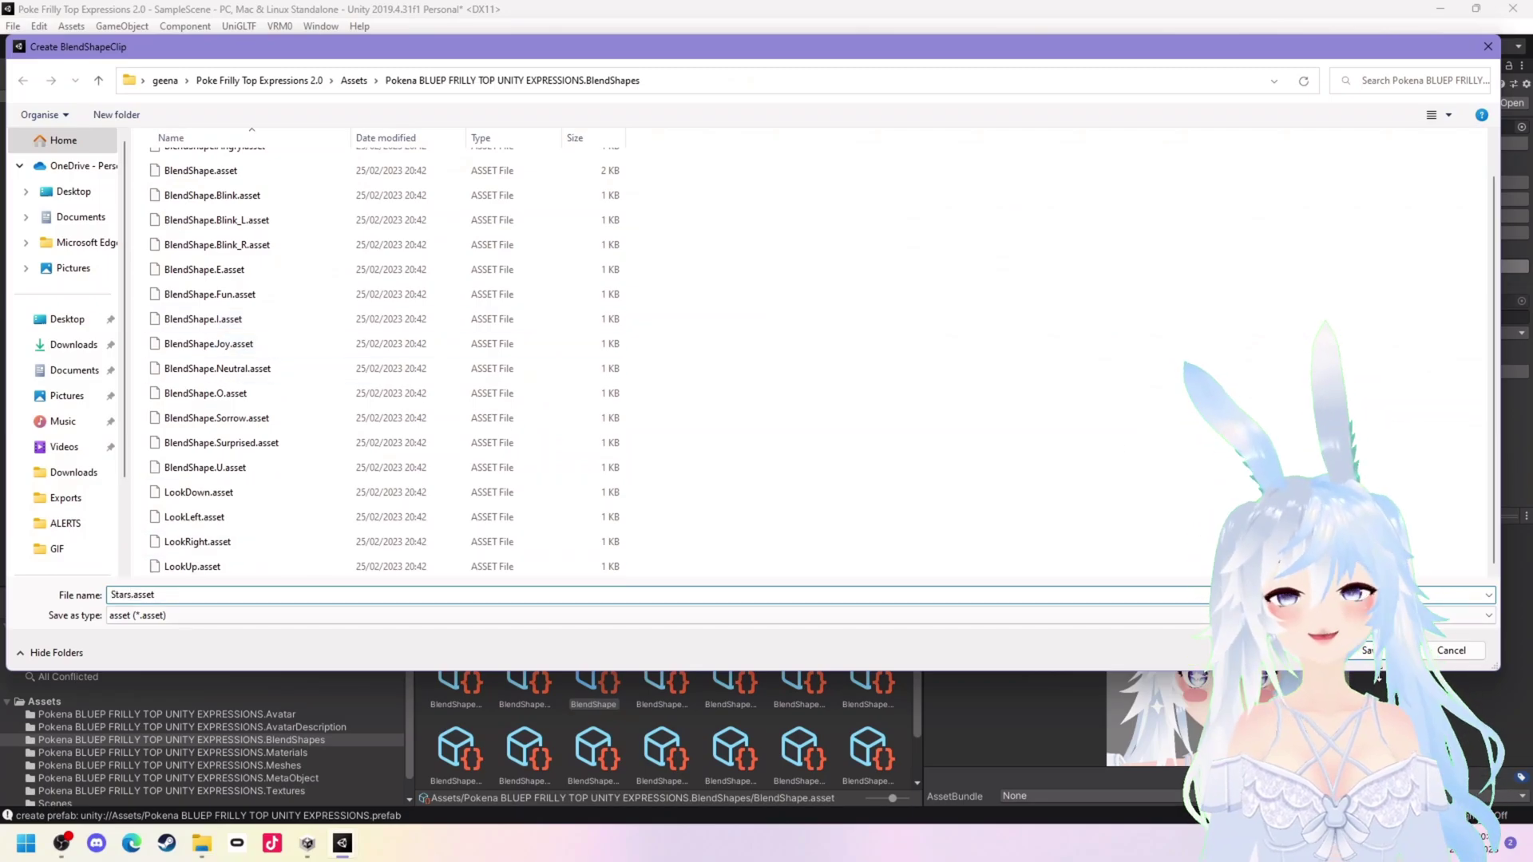
key(Return)
Make the Hearts, Blush Lines and Blush Main materials fully transparent through the alpha of their Lit Color
click(280, 753)
click(290, 739)
click(280, 753)
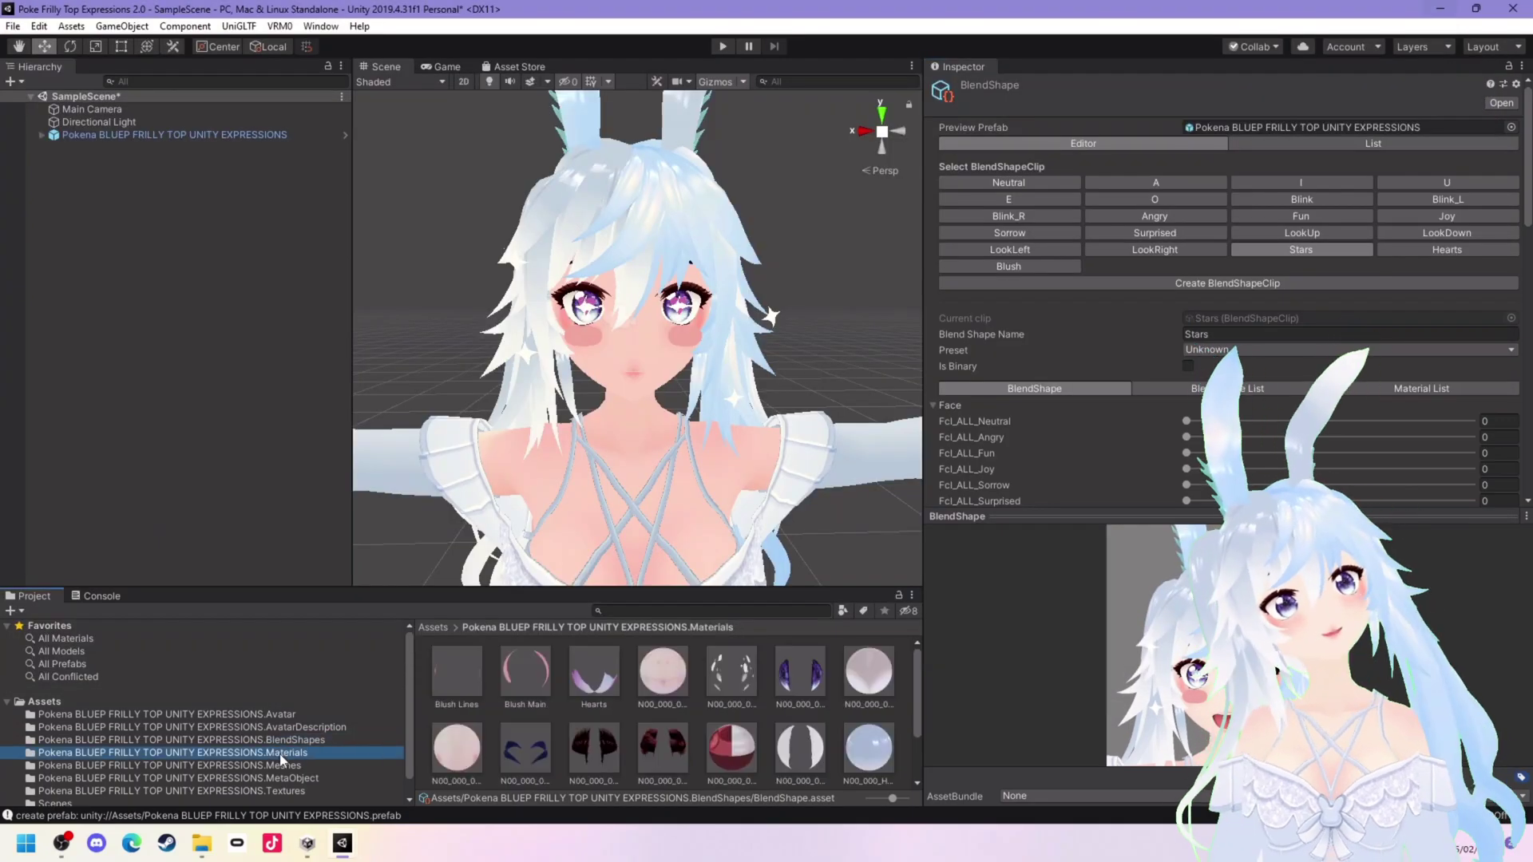
click(593, 671)
click(1188, 245)
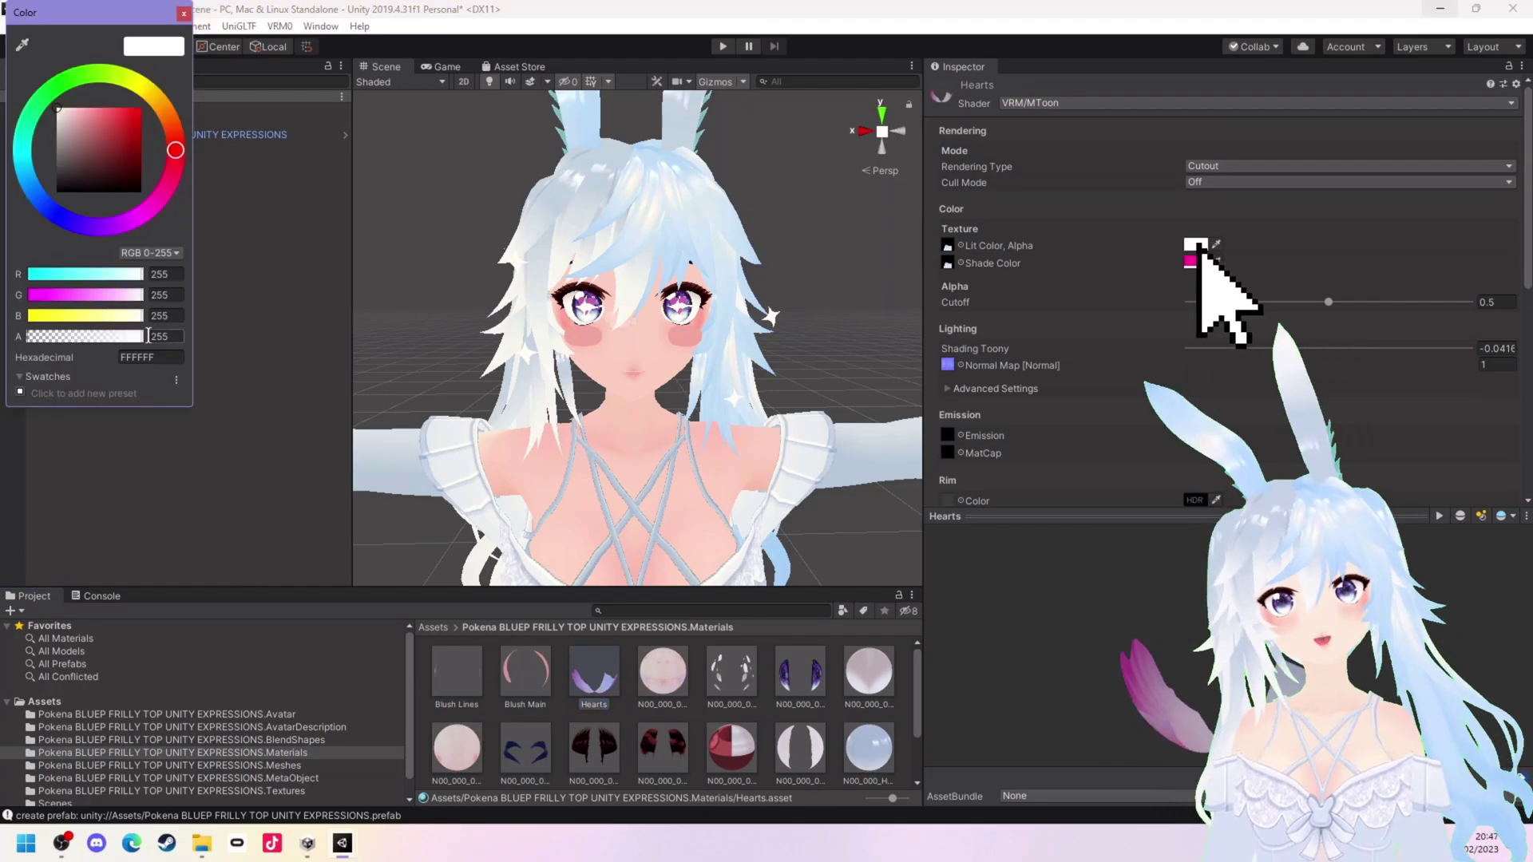
click(456, 671)
click(1195, 245)
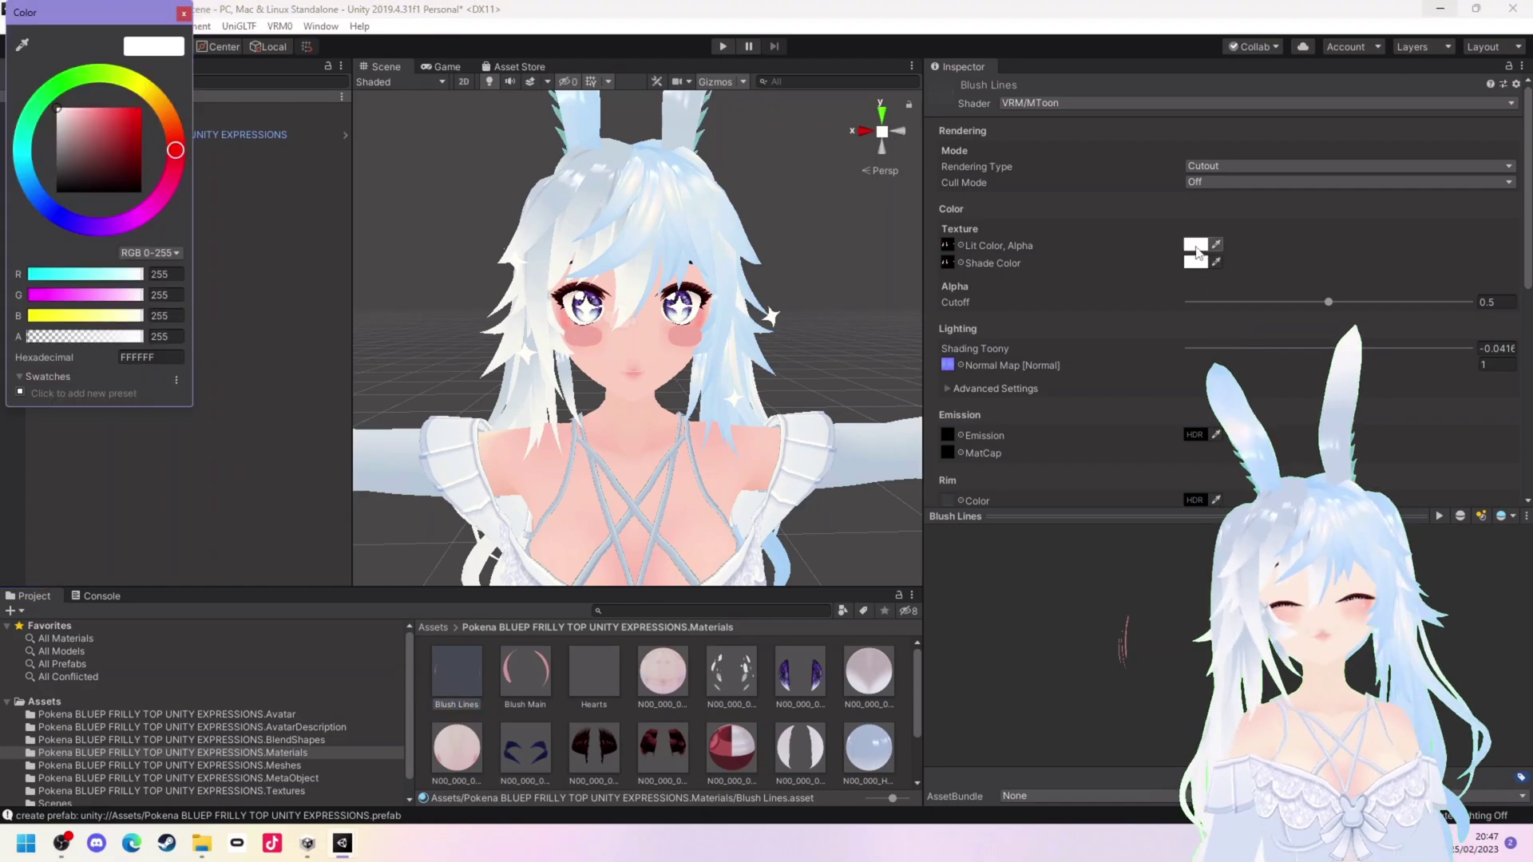
click(525, 671)
scroll(885, 746, down, 1)
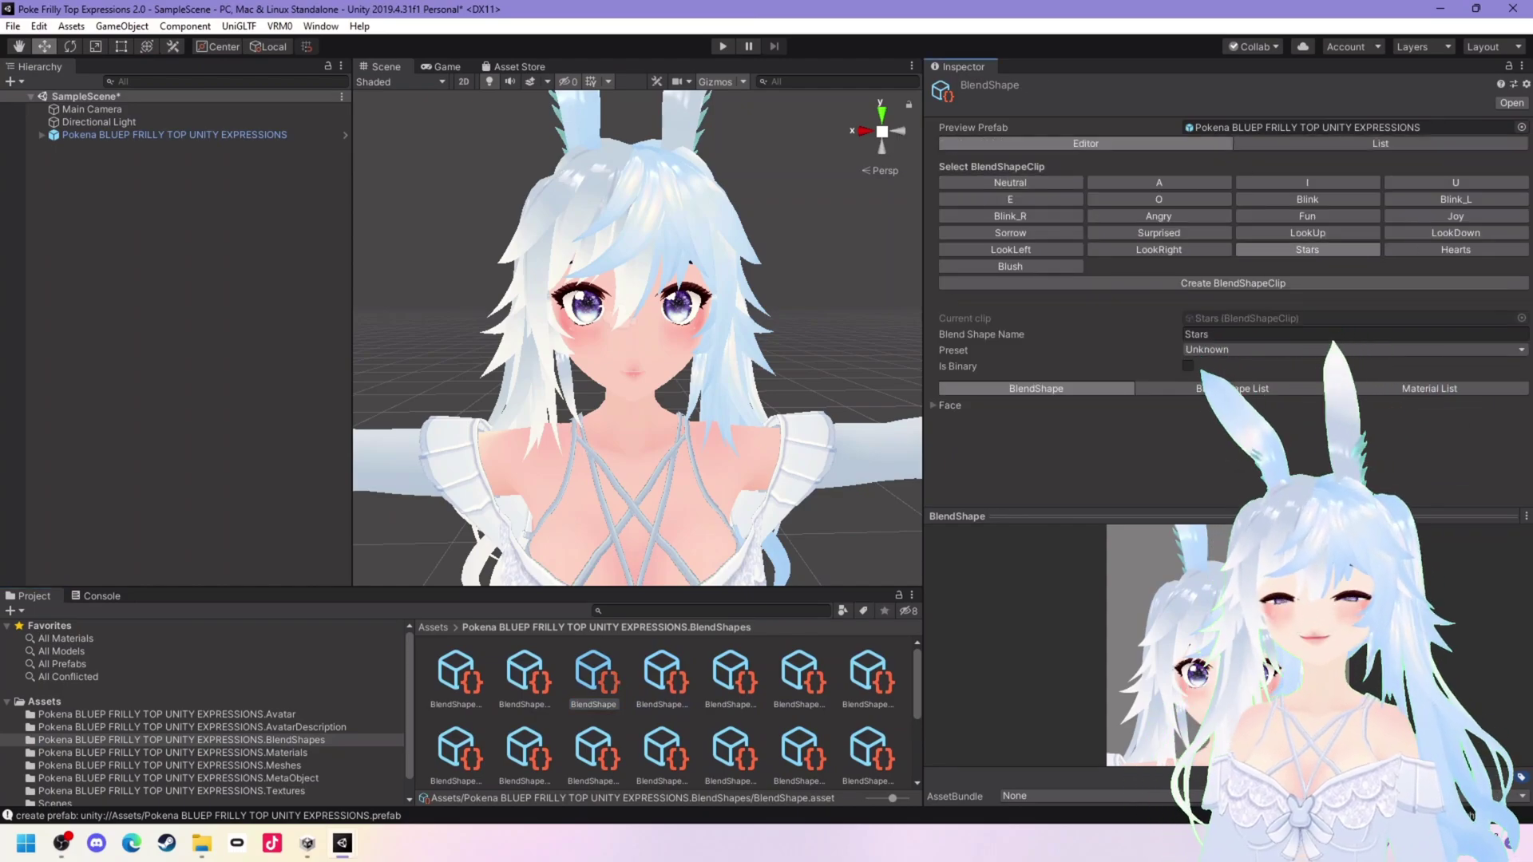
Adjust the Stars clip's face blend shapes to an open-mouthed smile, with Fcl_BRW_Fun at 45.5
click(932, 407)
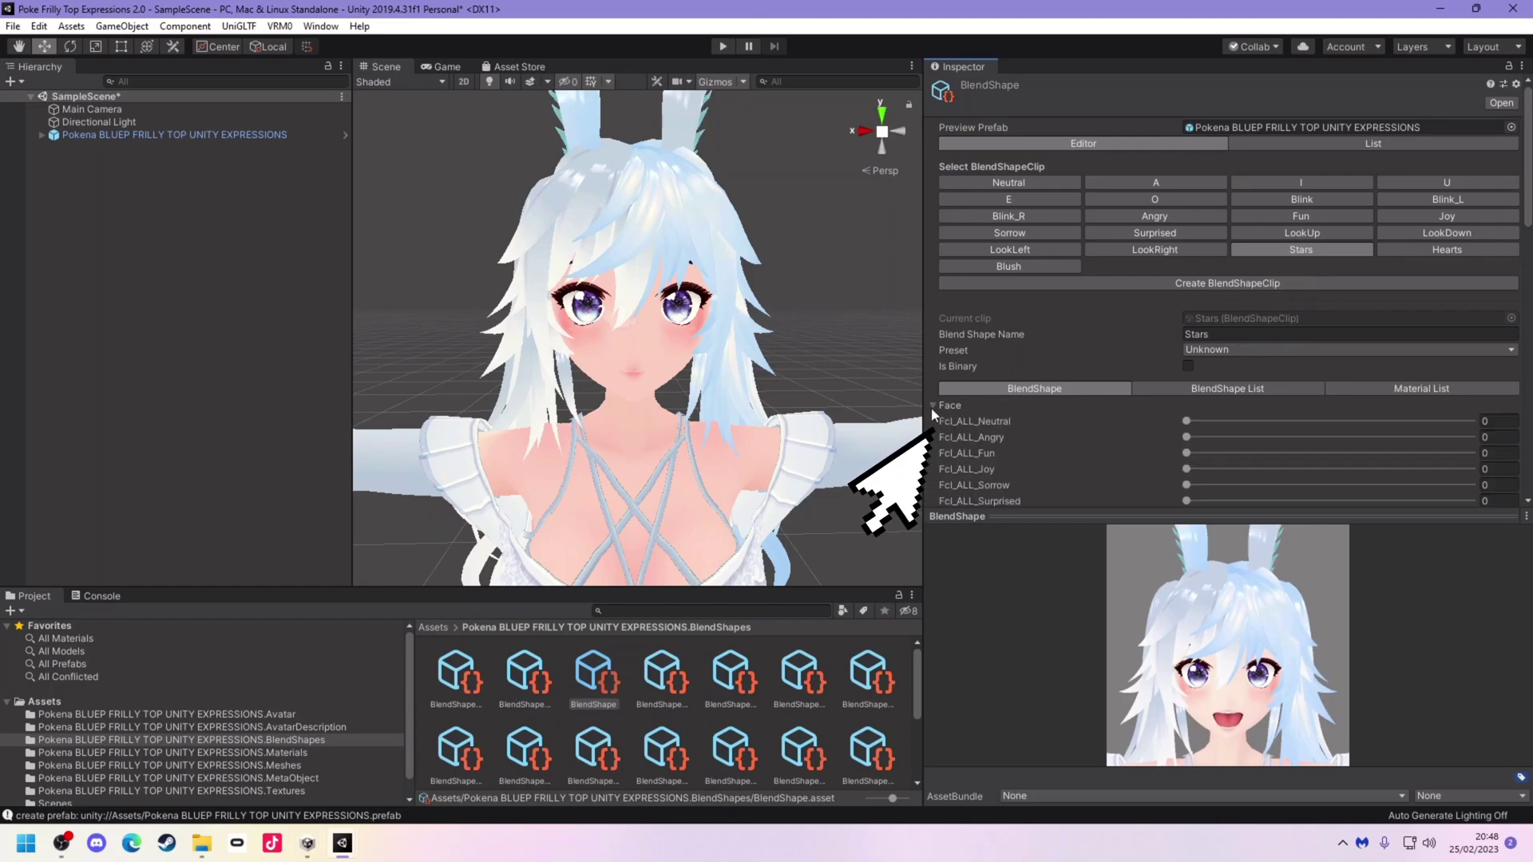
scroll(1311, 472, down, 10)
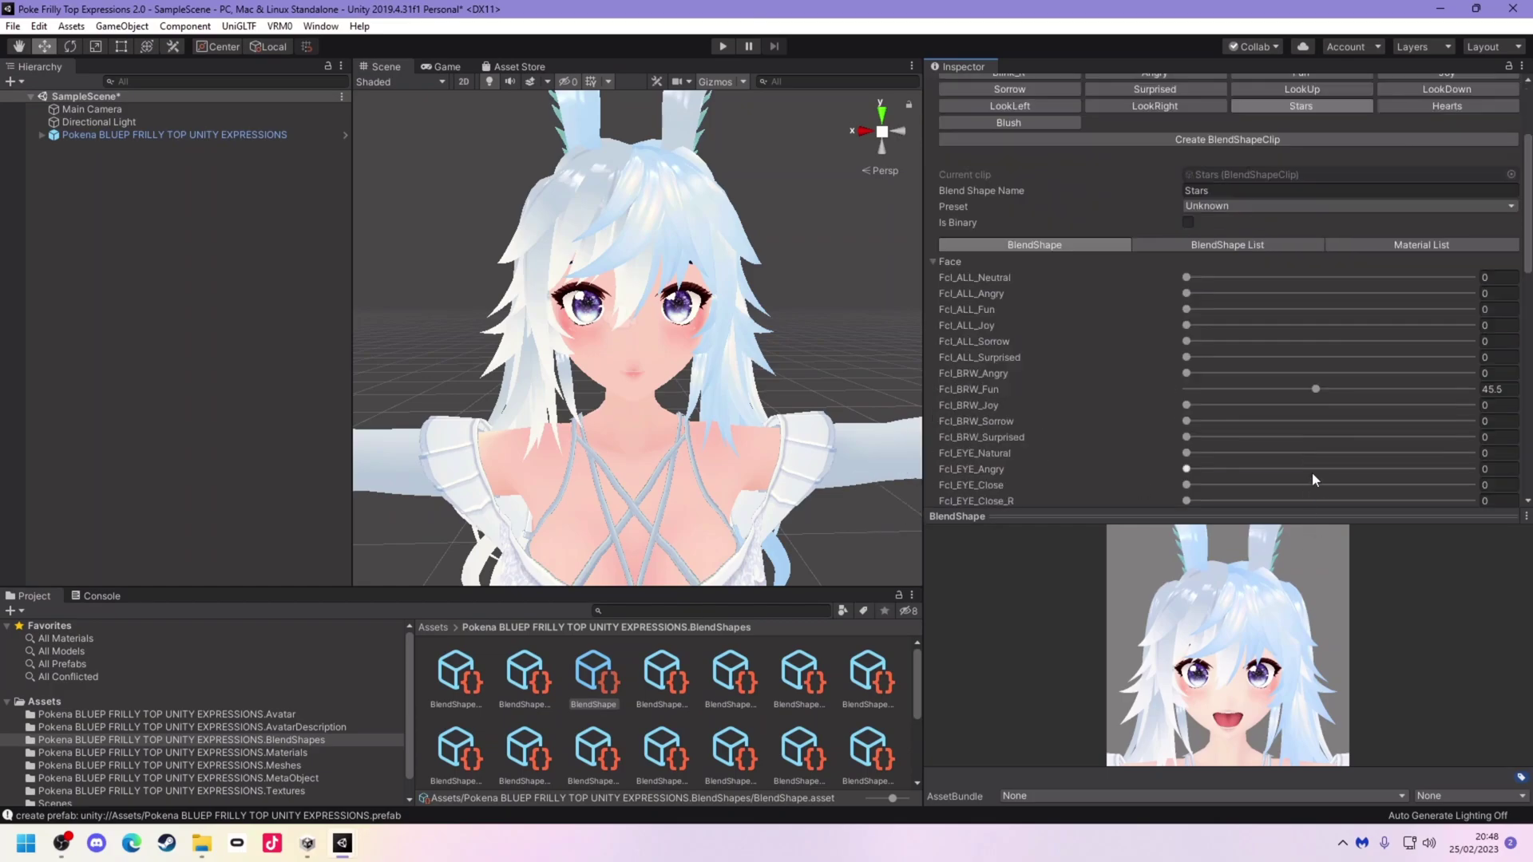
scroll(1427, 381, up, 10)
Add a material entry to the Stars clip that controls the _Color property of the Stars material
click(1411, 394)
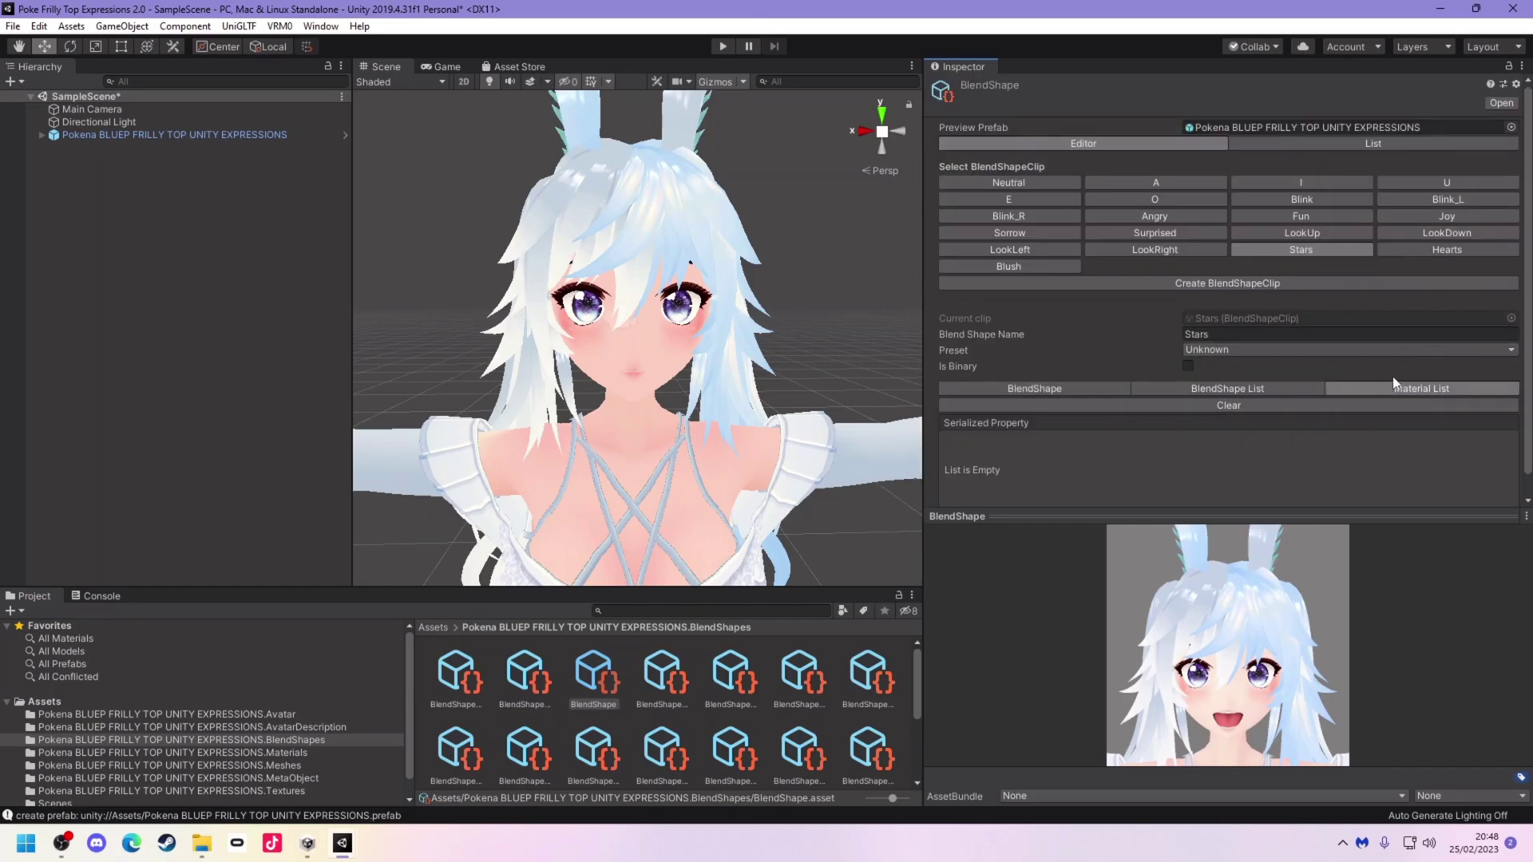
scroll(1076, 439, down, 1)
click(1477, 493)
click(1271, 421)
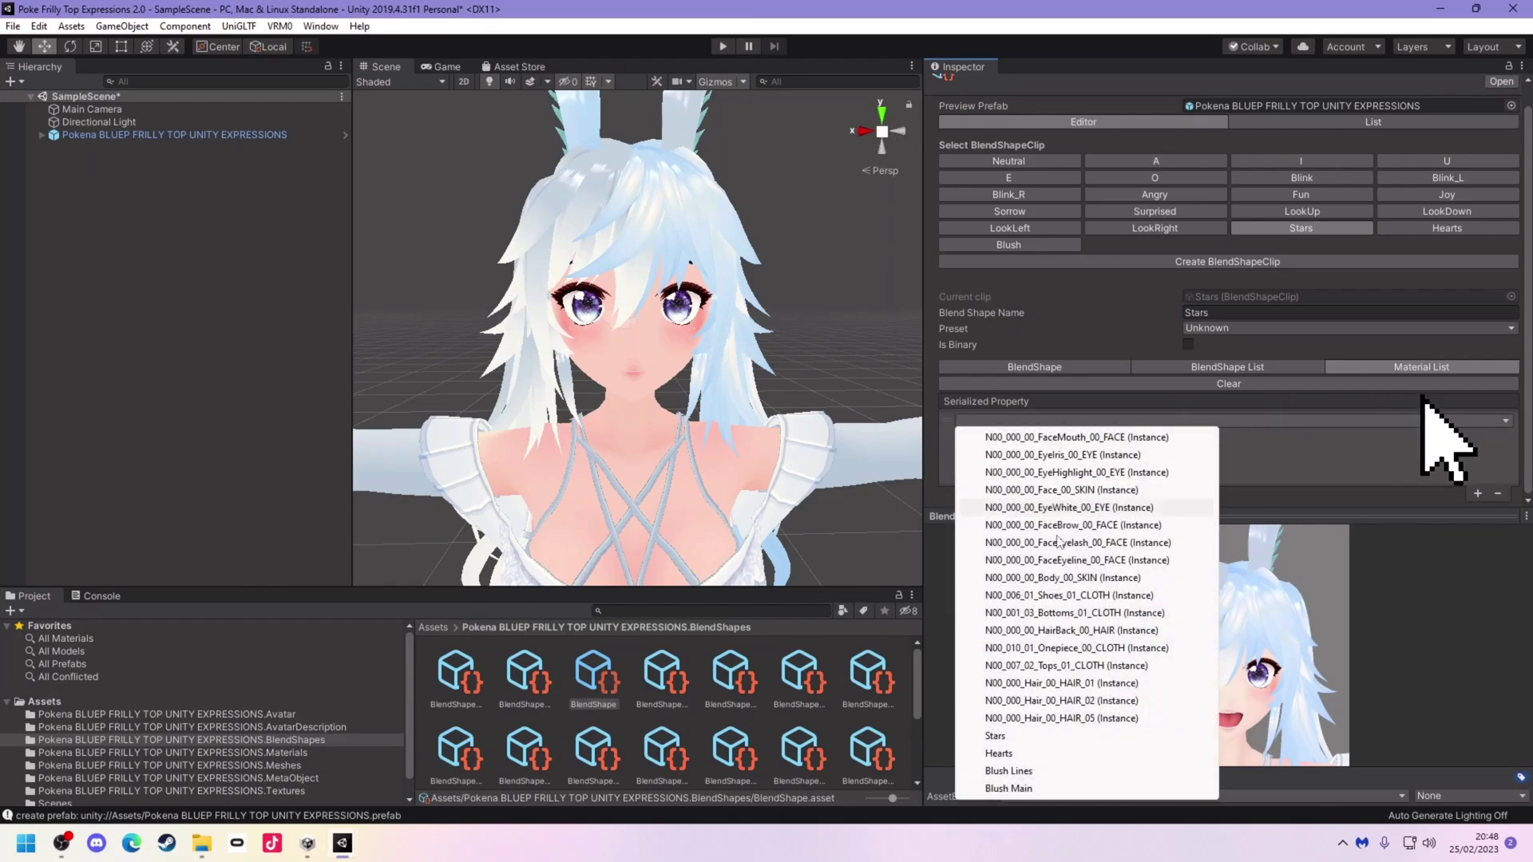
click(995, 735)
click(1046, 433)
click(999, 215)
Set the Stars entry's target color to opaque white, FFFFFF with alpha 255
click(1288, 449)
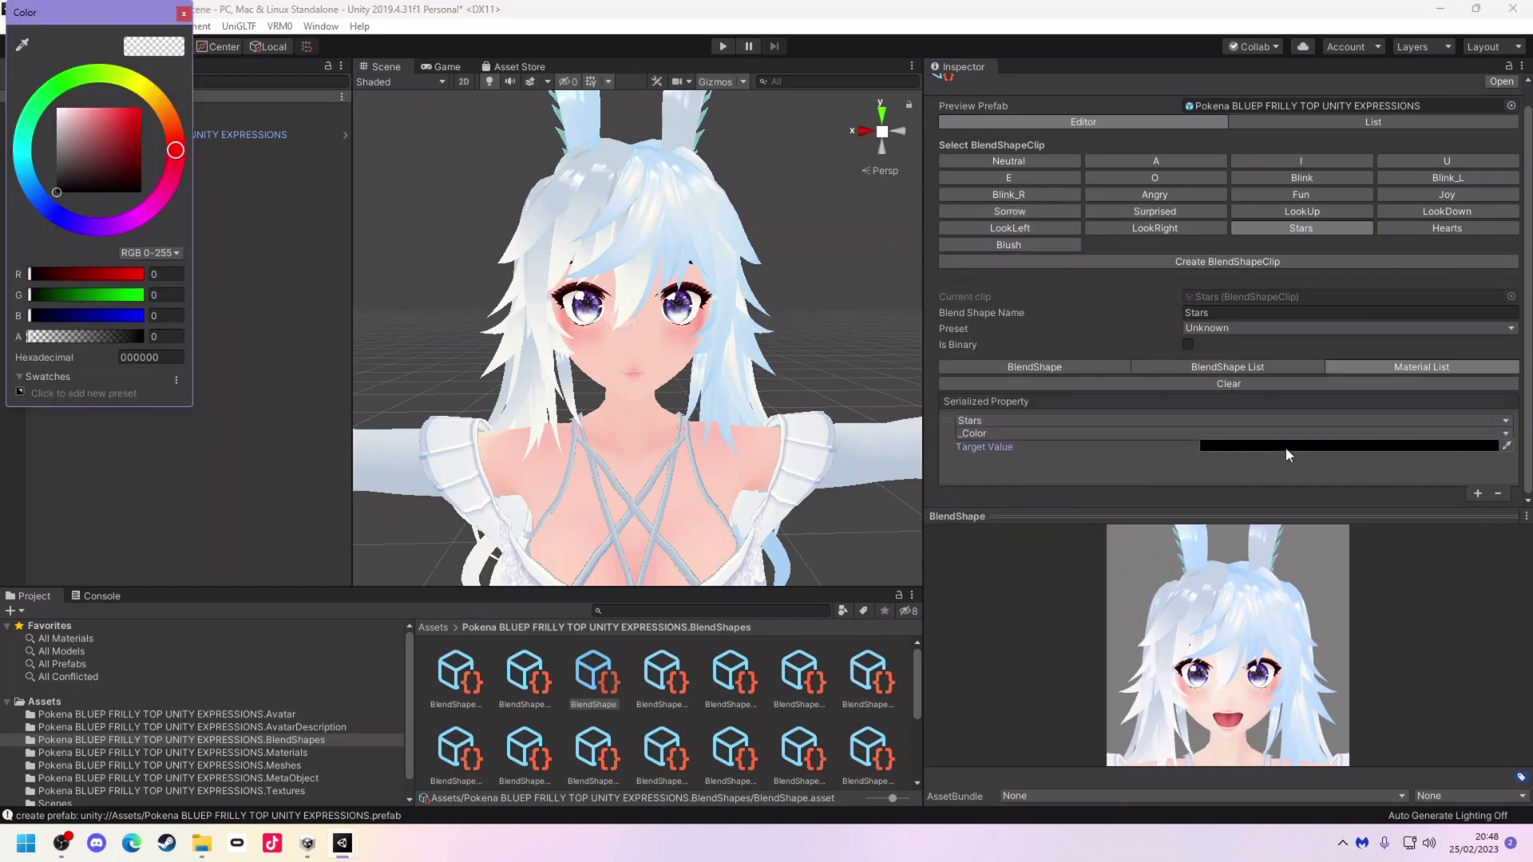
drag(70, 341, 222, 336)
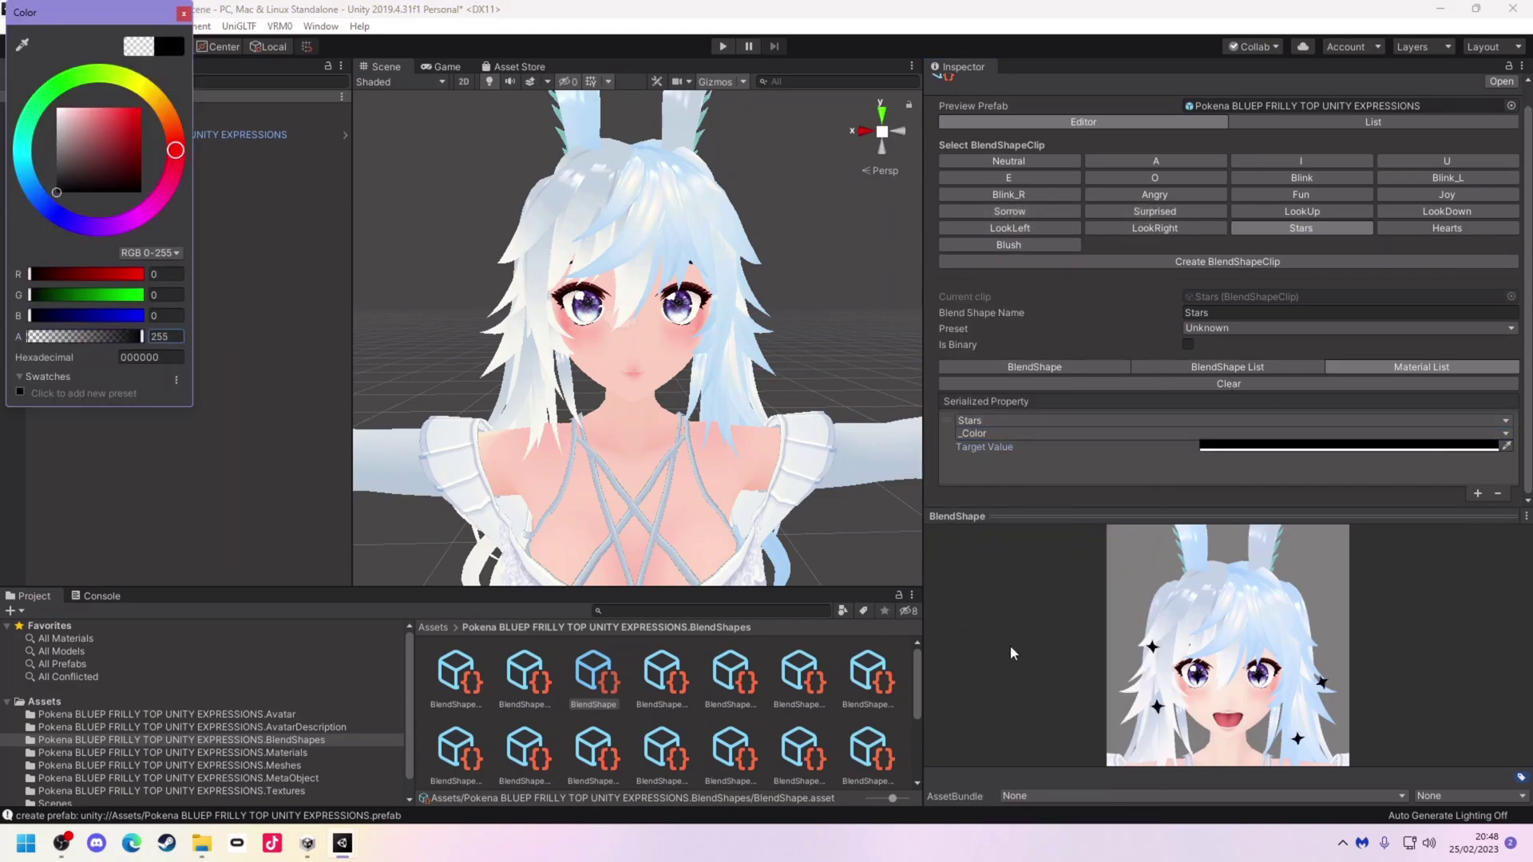
mouse_move(86, 150)
mouse_down()
mouse_move(170, 99)
mouse_move(168, 279)
mouse_move(143, 207)
mouse_move(4, 8)
mouse_up()
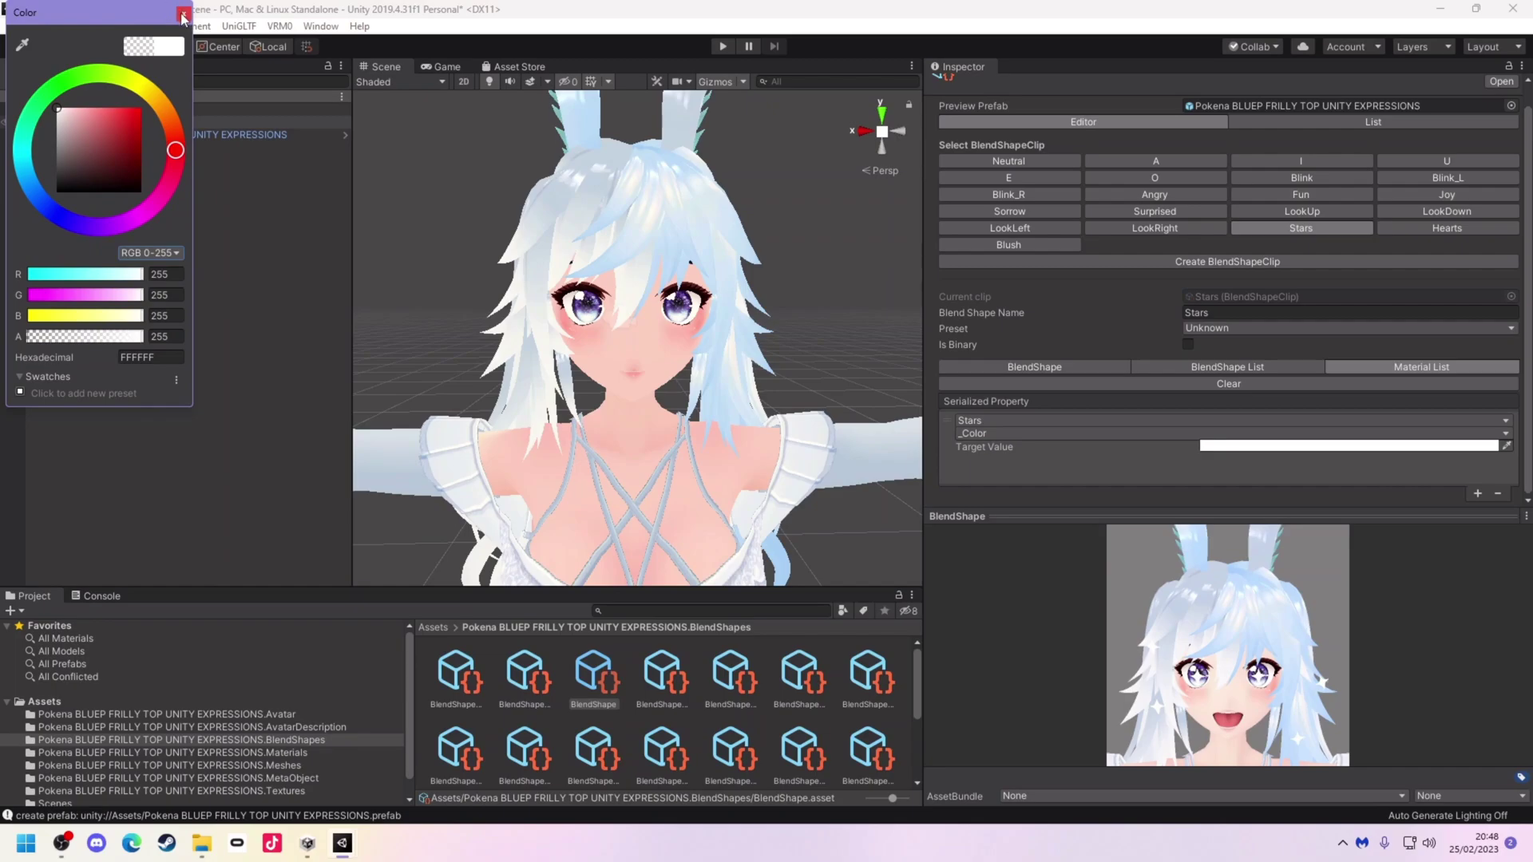
click(182, 15)
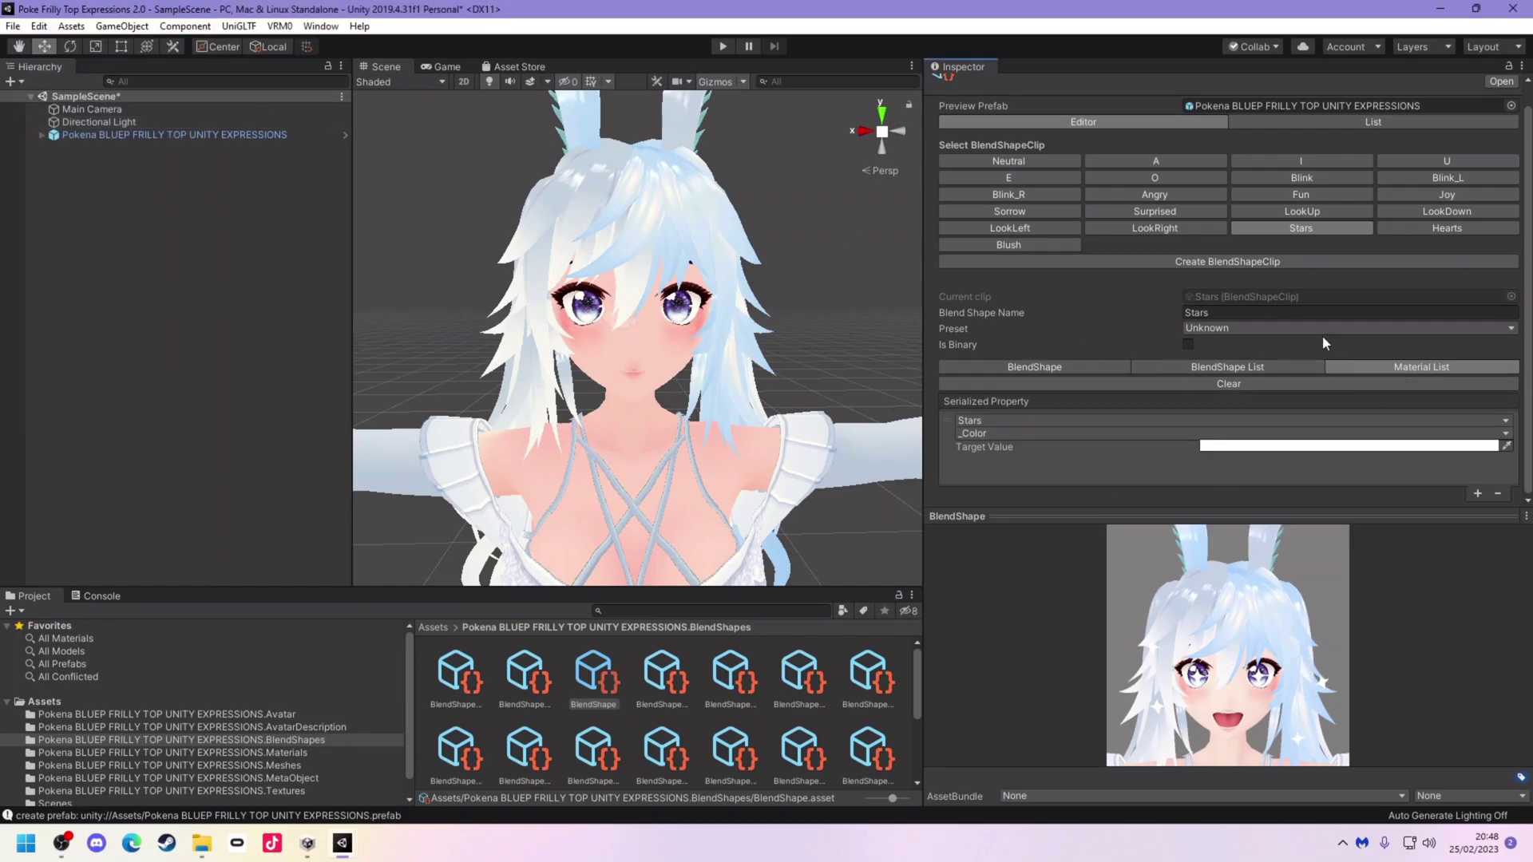
Switch to the Hearts clip and set its Fcl_ALL_Angry face blend shape to 40
click(1453, 228)
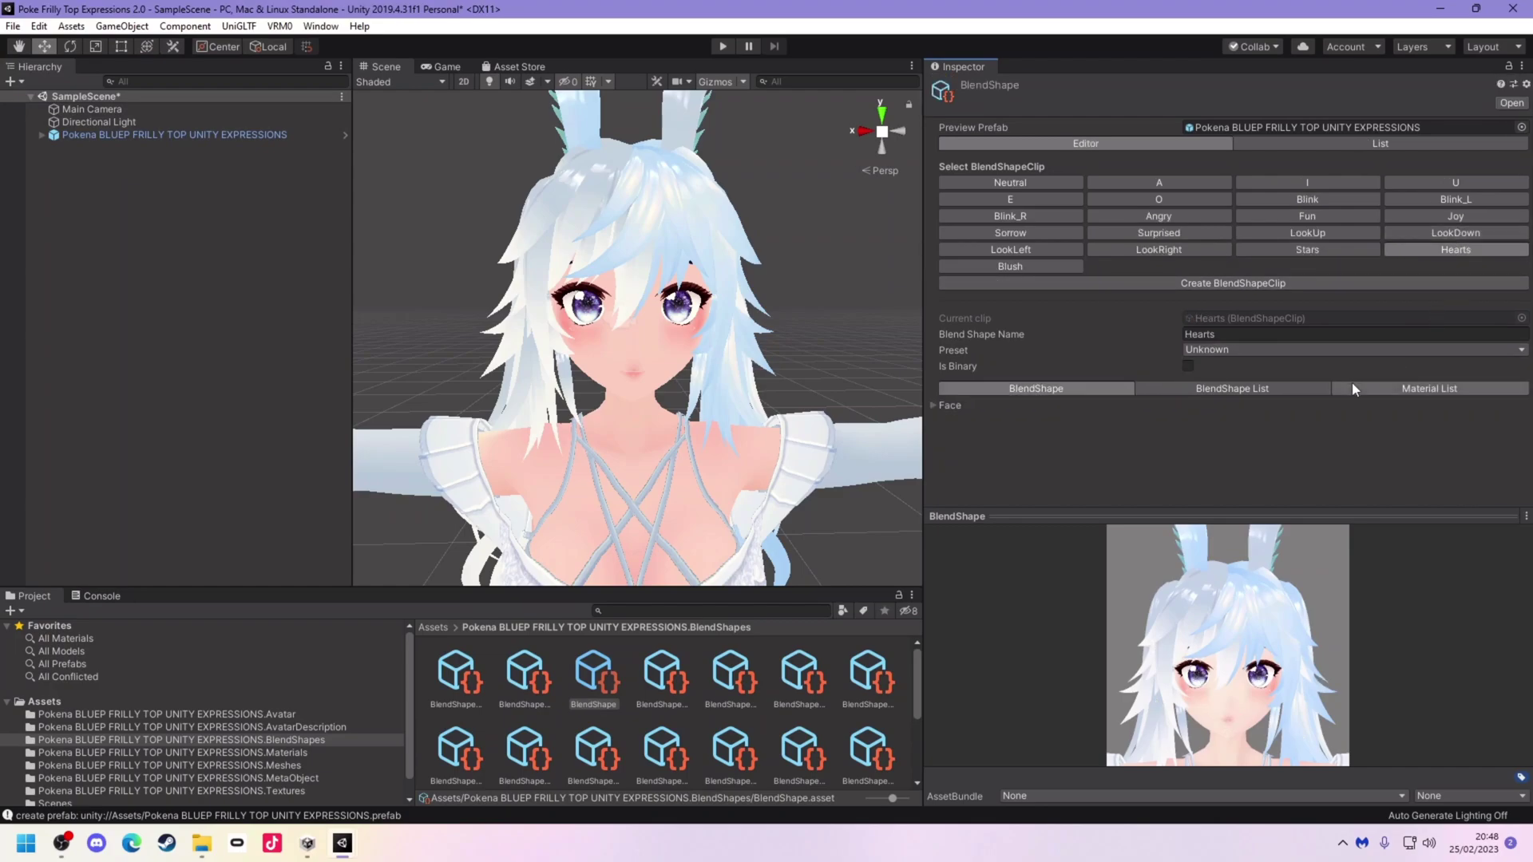
click(933, 405)
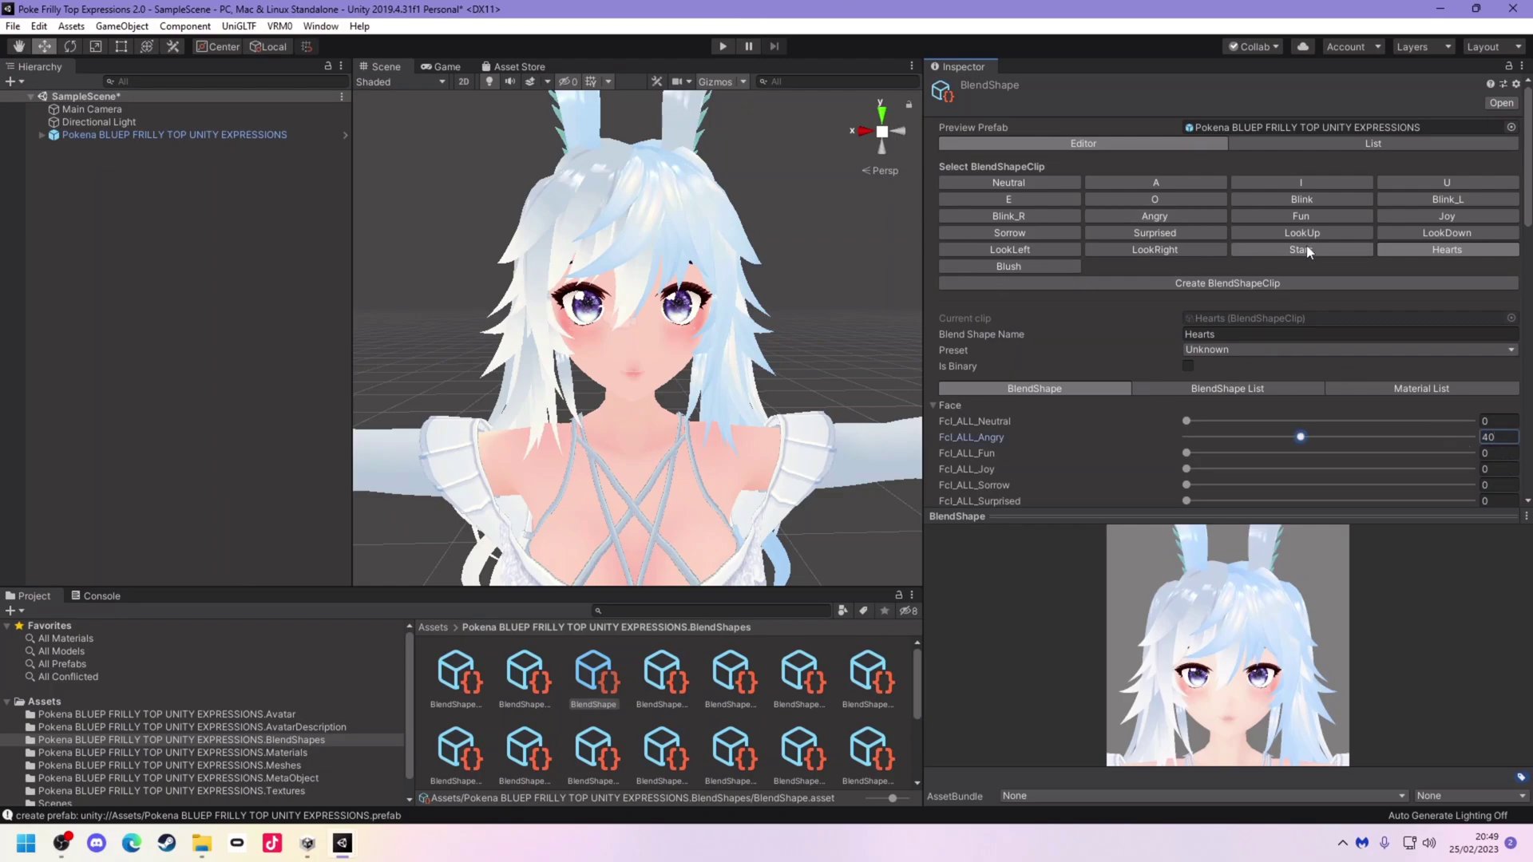
scroll(1028, 367, down, 10)
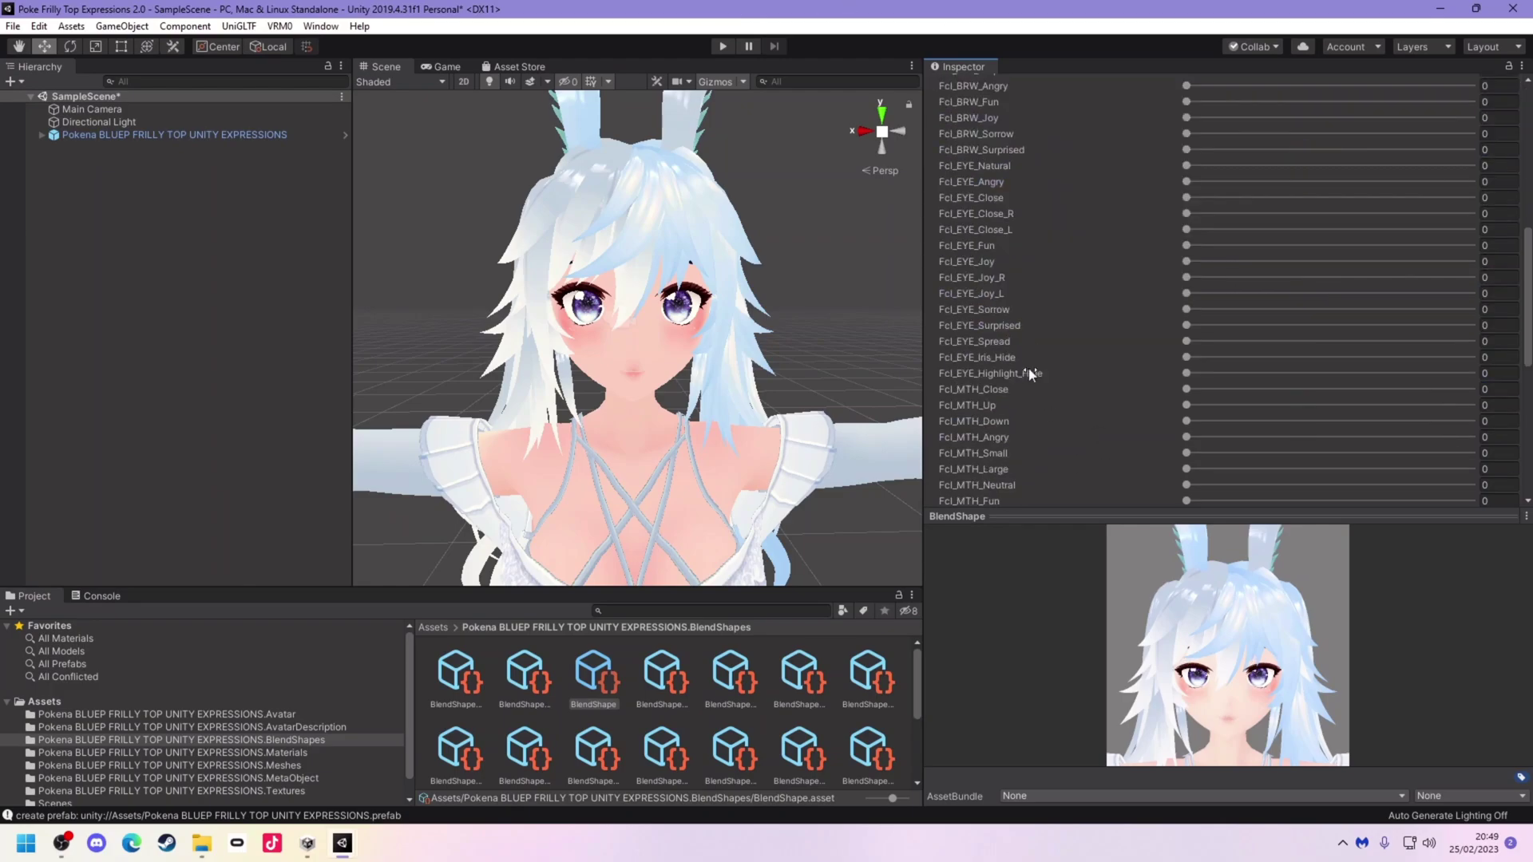
scroll(1333, 356, up, 10)
Add a material entry to the Hearts clip that controls the _Color property of the Hearts material
click(1335, 366)
click(1079, 421)
click(1087, 421)
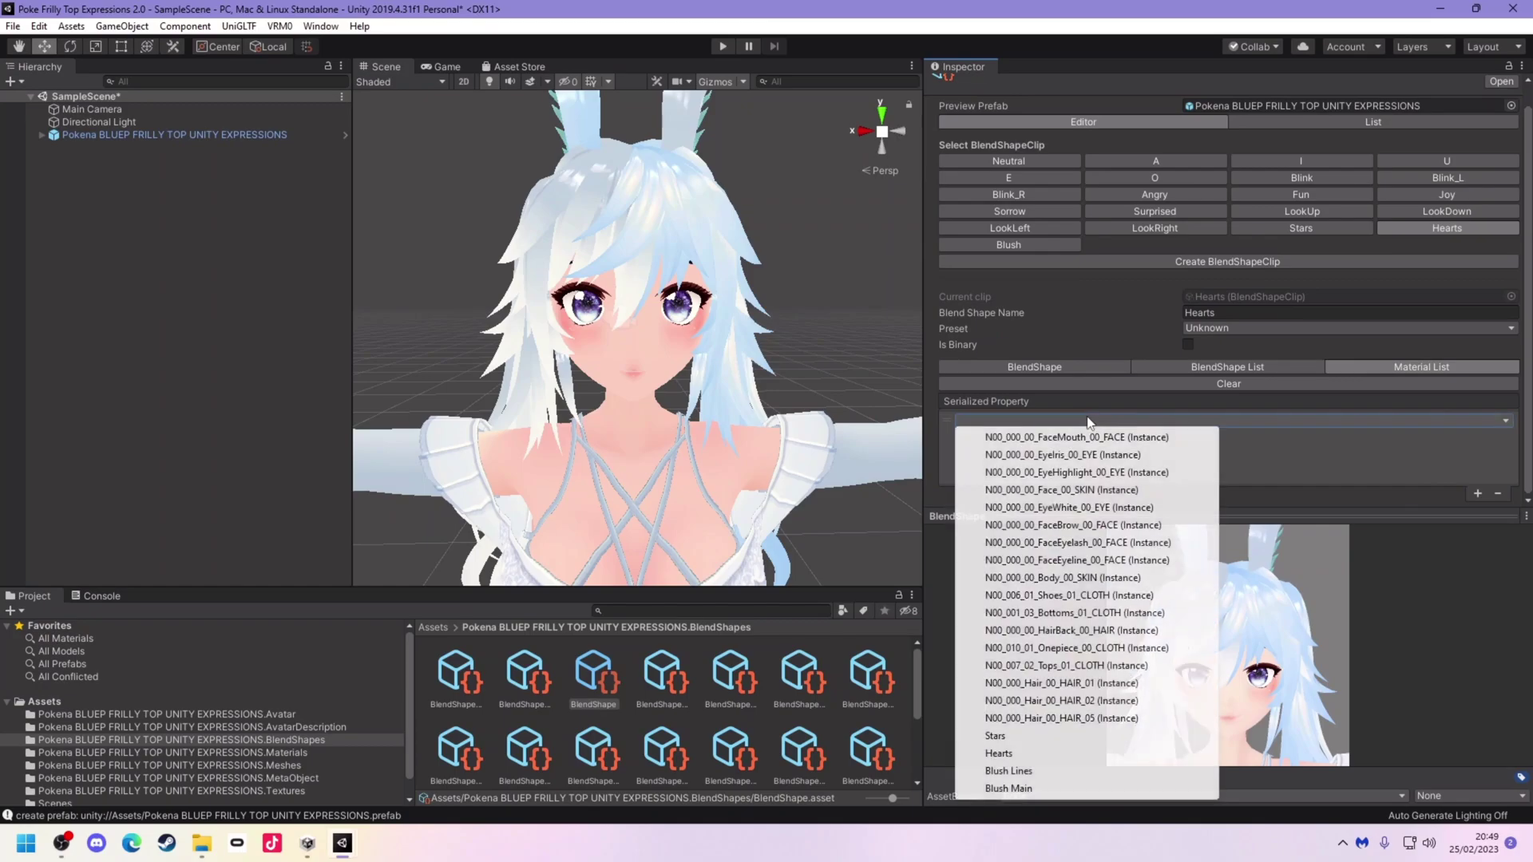
click(1193, 753)
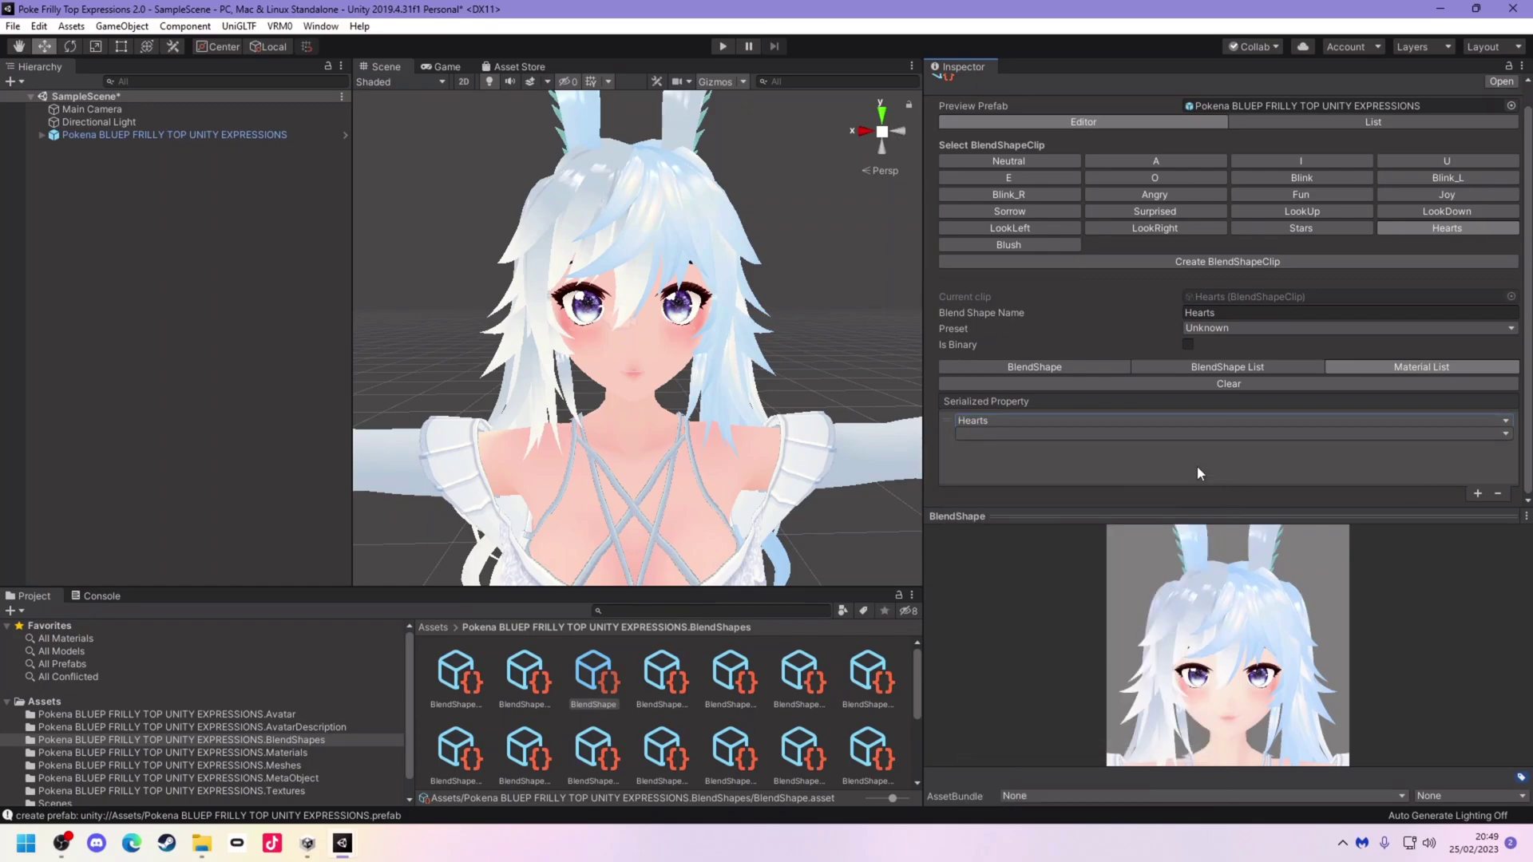
click(1152, 435)
click(1034, 214)
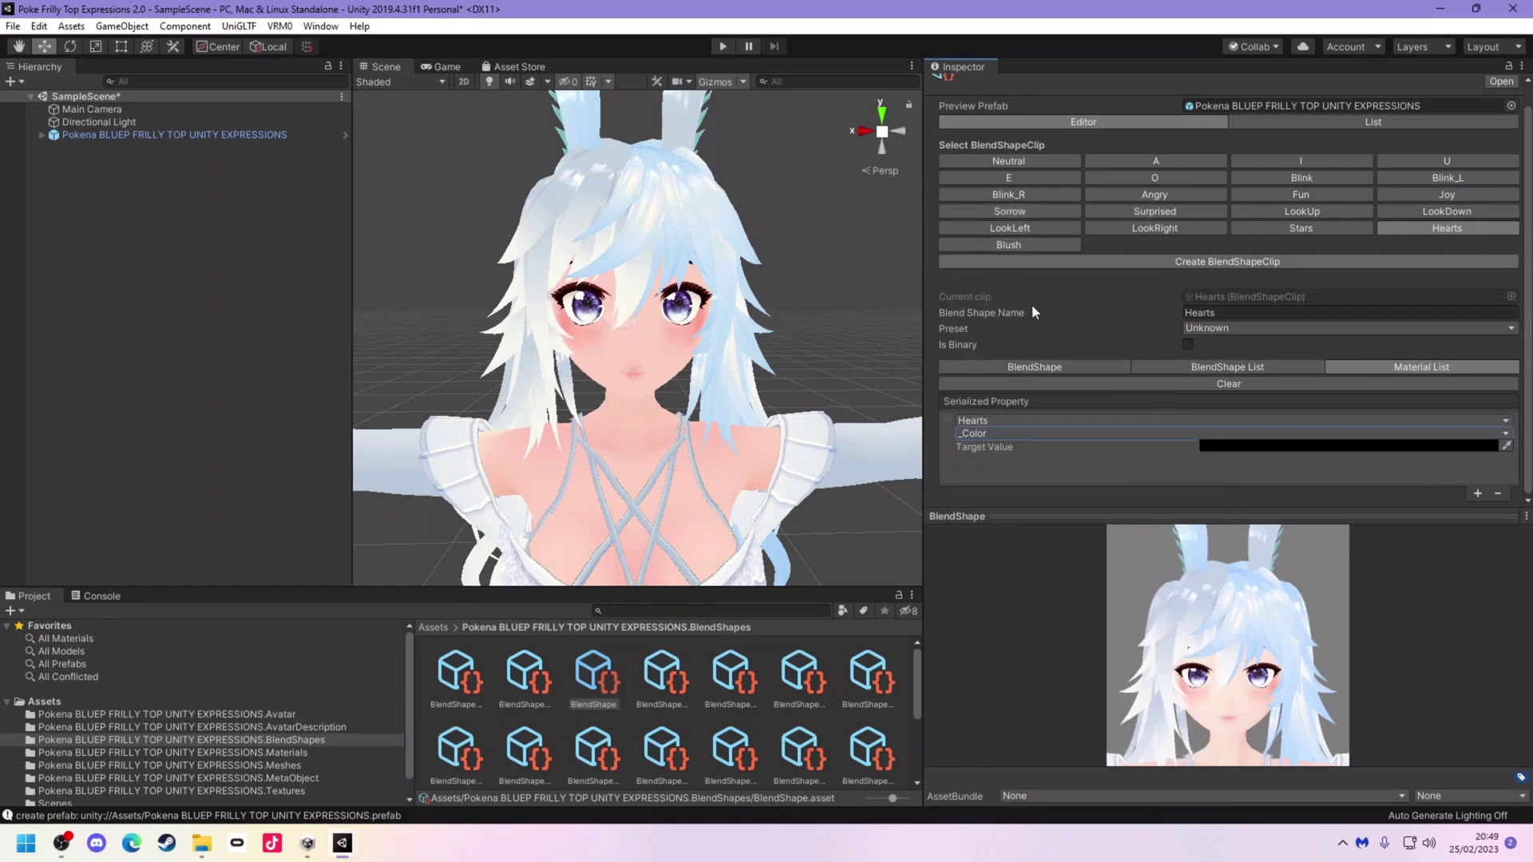
Set the Hearts entry's target color to an opaque light pink, FFBDEA with alpha 255
click(1281, 445)
drag(116, 138, 57, 108)
drag(74, 341, 85, 340)
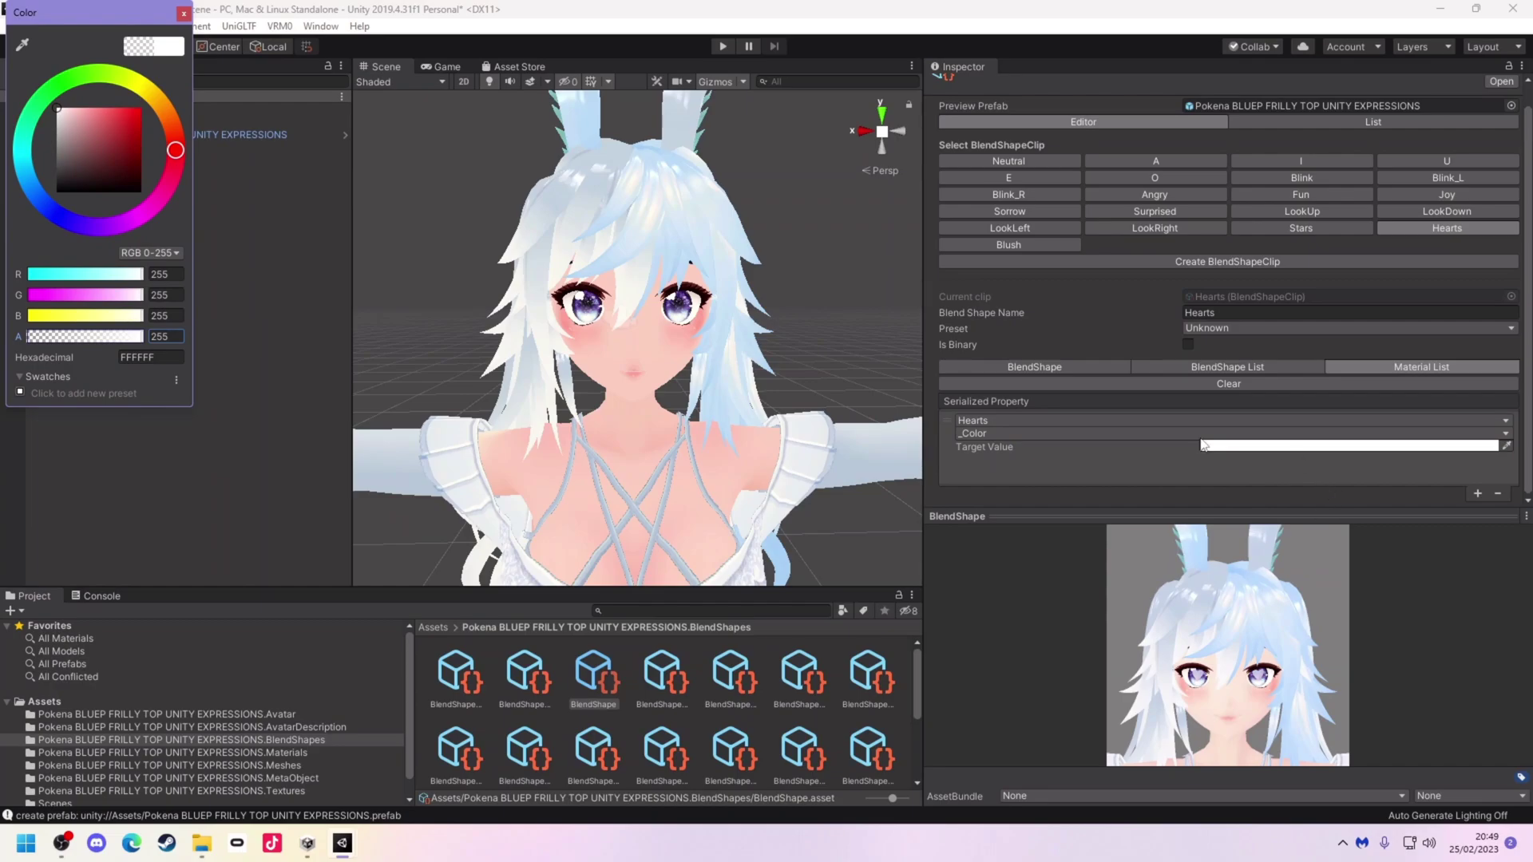
drag(107, 299, 140, 315)
click(318, 53)
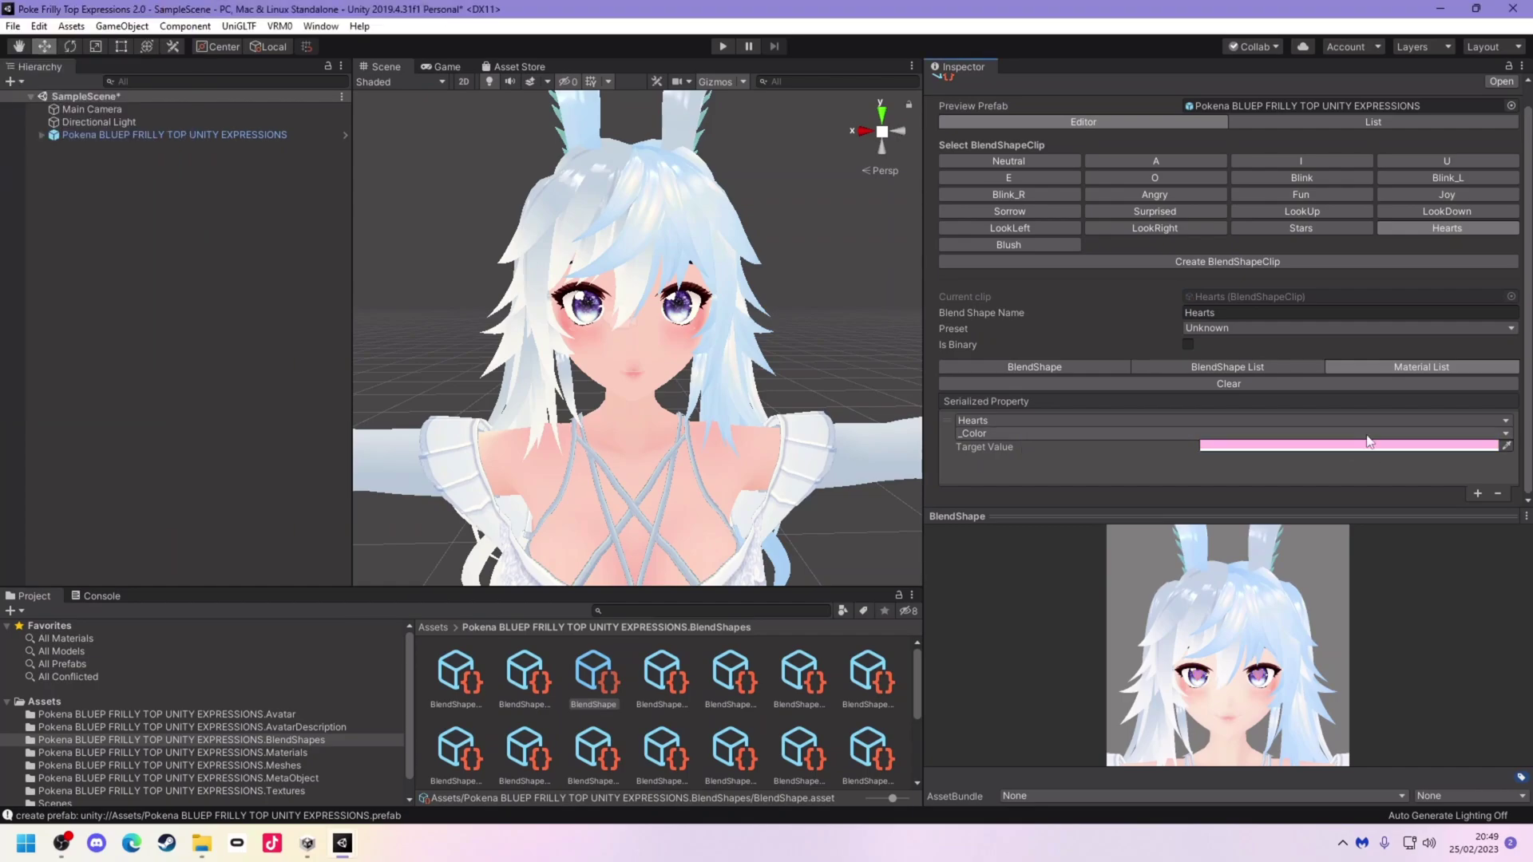
Add a second material entry to the Hearts clip that controls the _Color property of the N00_000_00_EyeIris_00_EYE material
click(1478, 496)
scroll(1104, 429, down, 2)
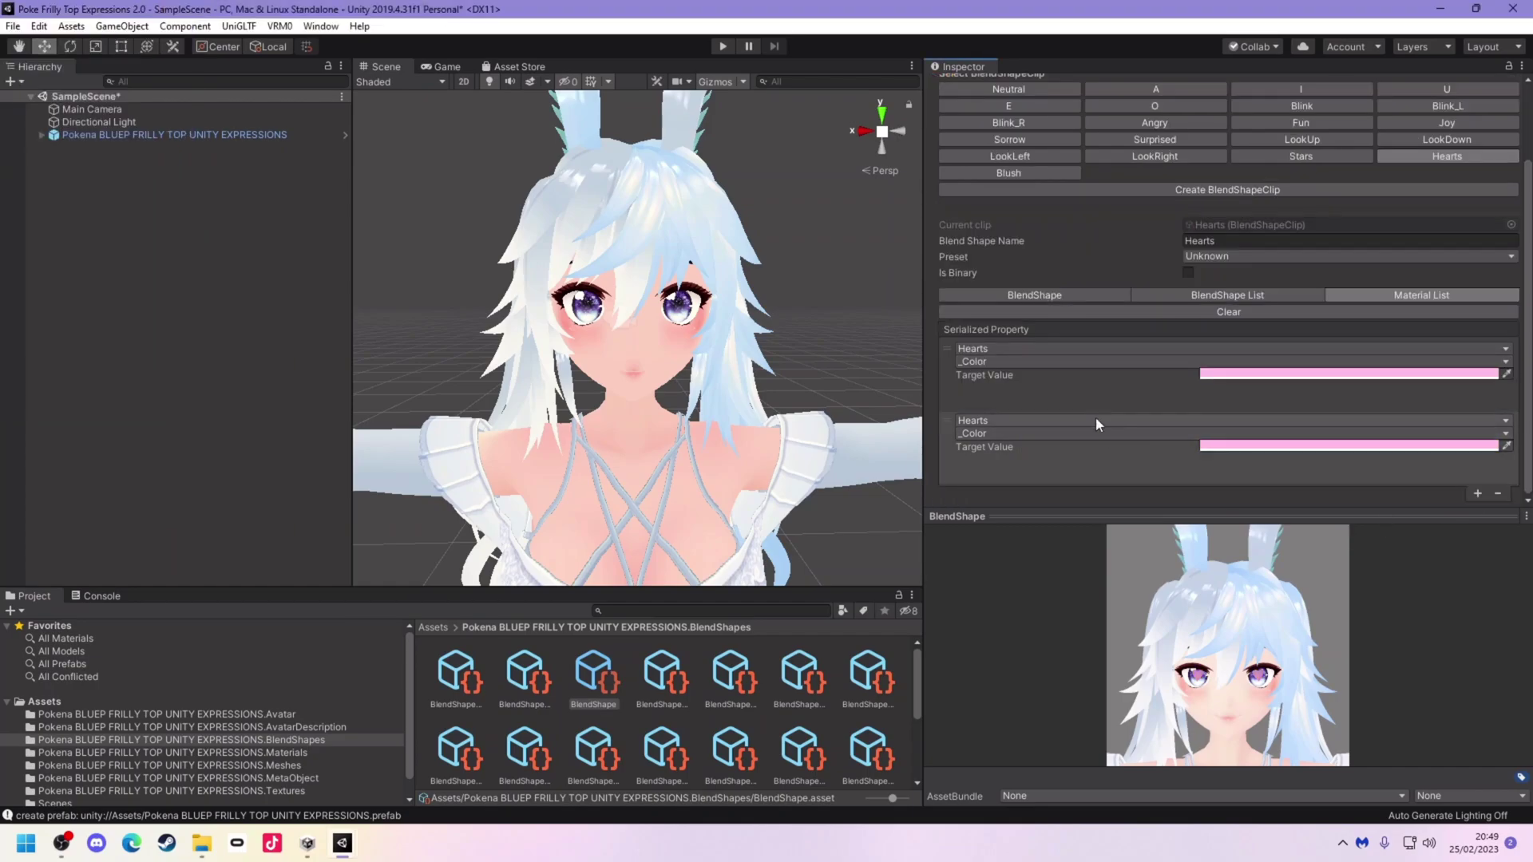
click(1129, 420)
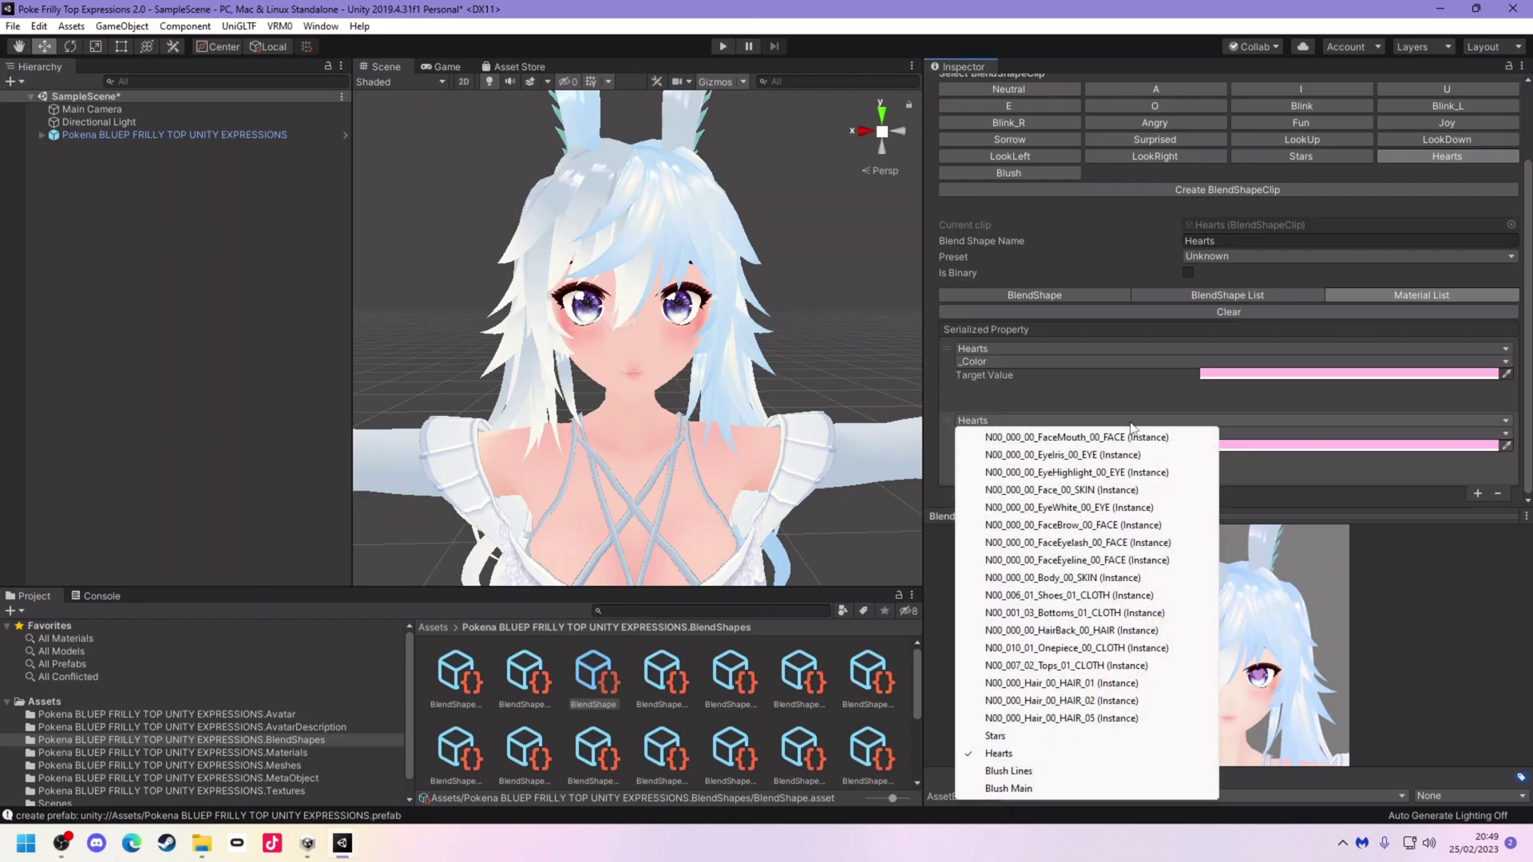
click(1085, 455)
Set the eye iris entry's target color in the Hearts clip to a deeper pink with green 170 and blue 214
click(1242, 446)
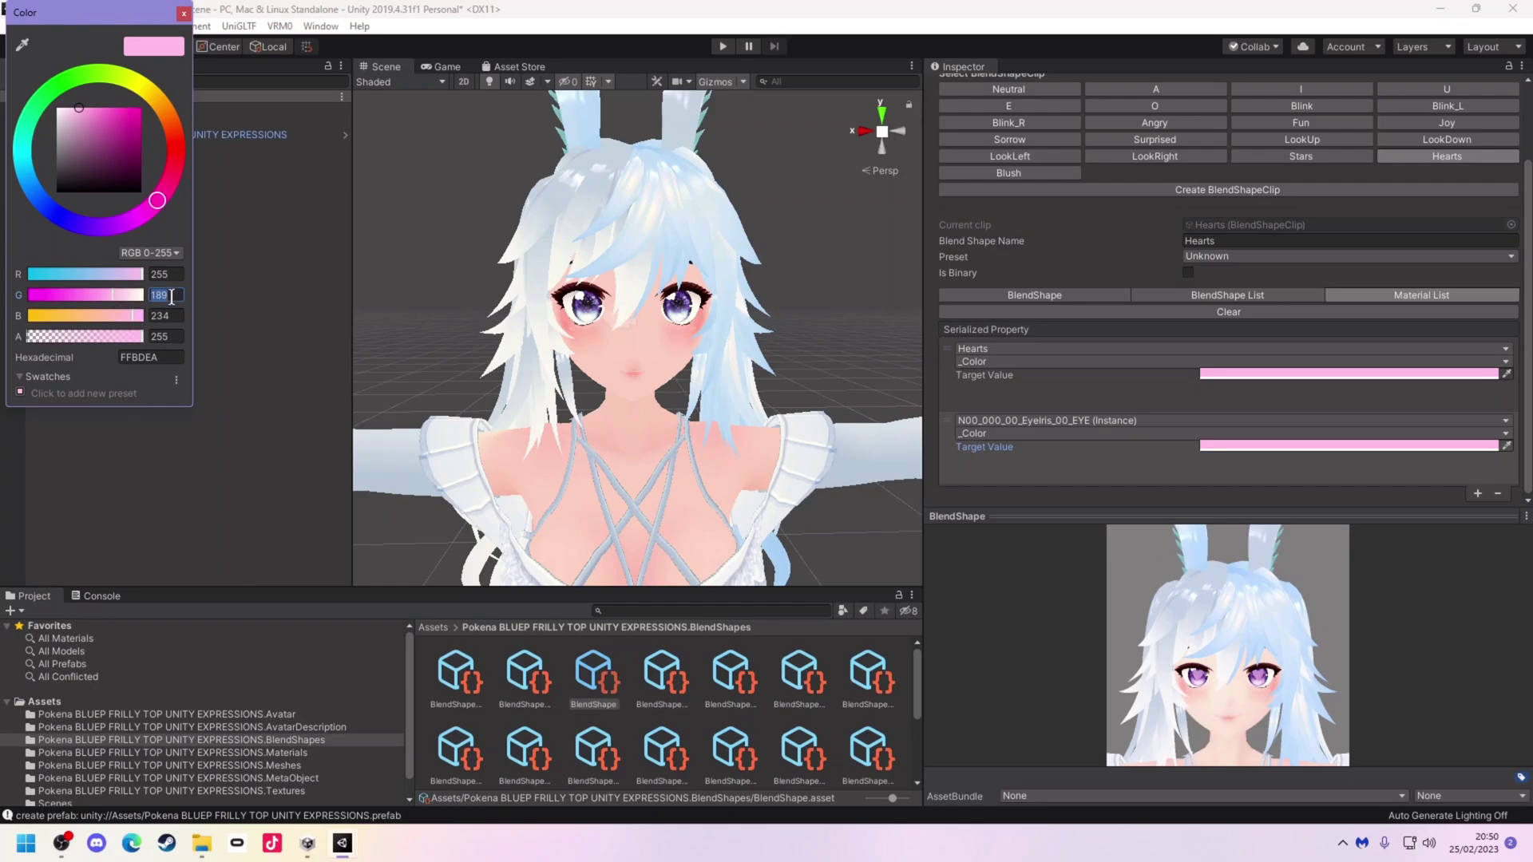
text(170)
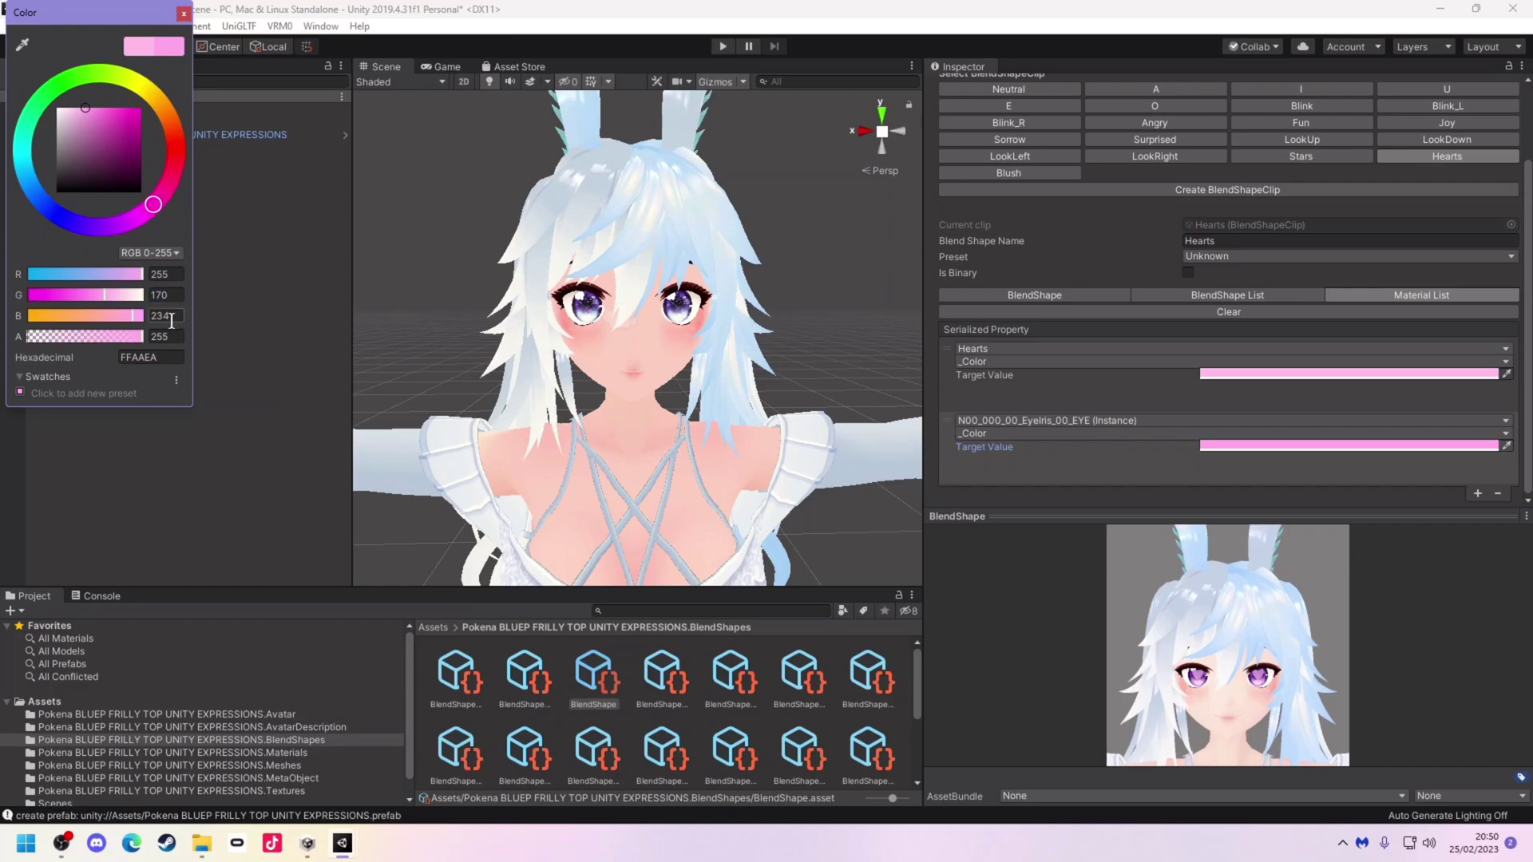
text(214)
click(184, 15)
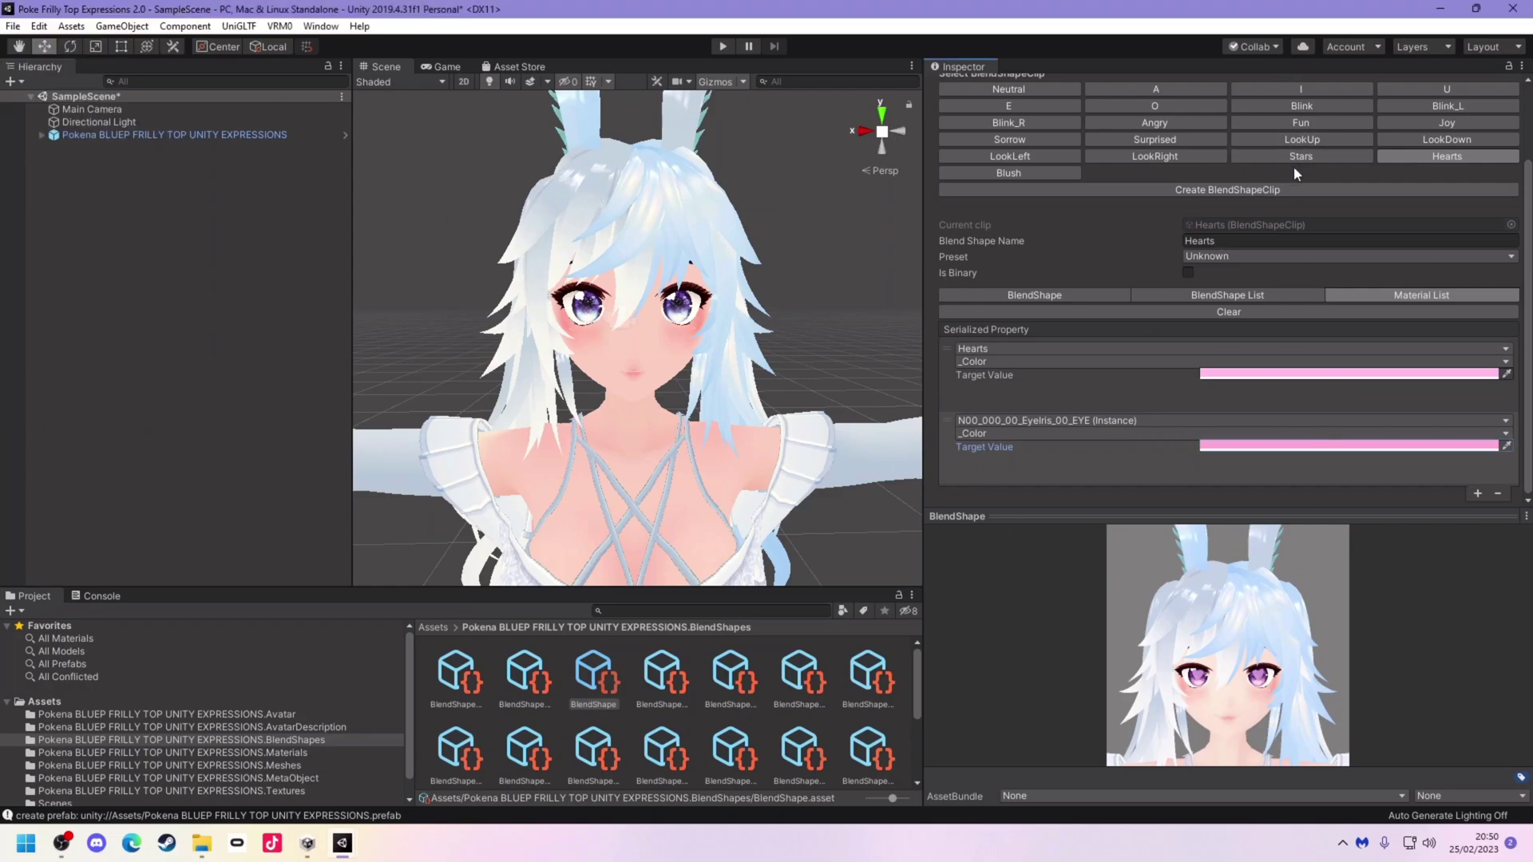
Switch to the Blush clip and open its list of material entries
click(1009, 173)
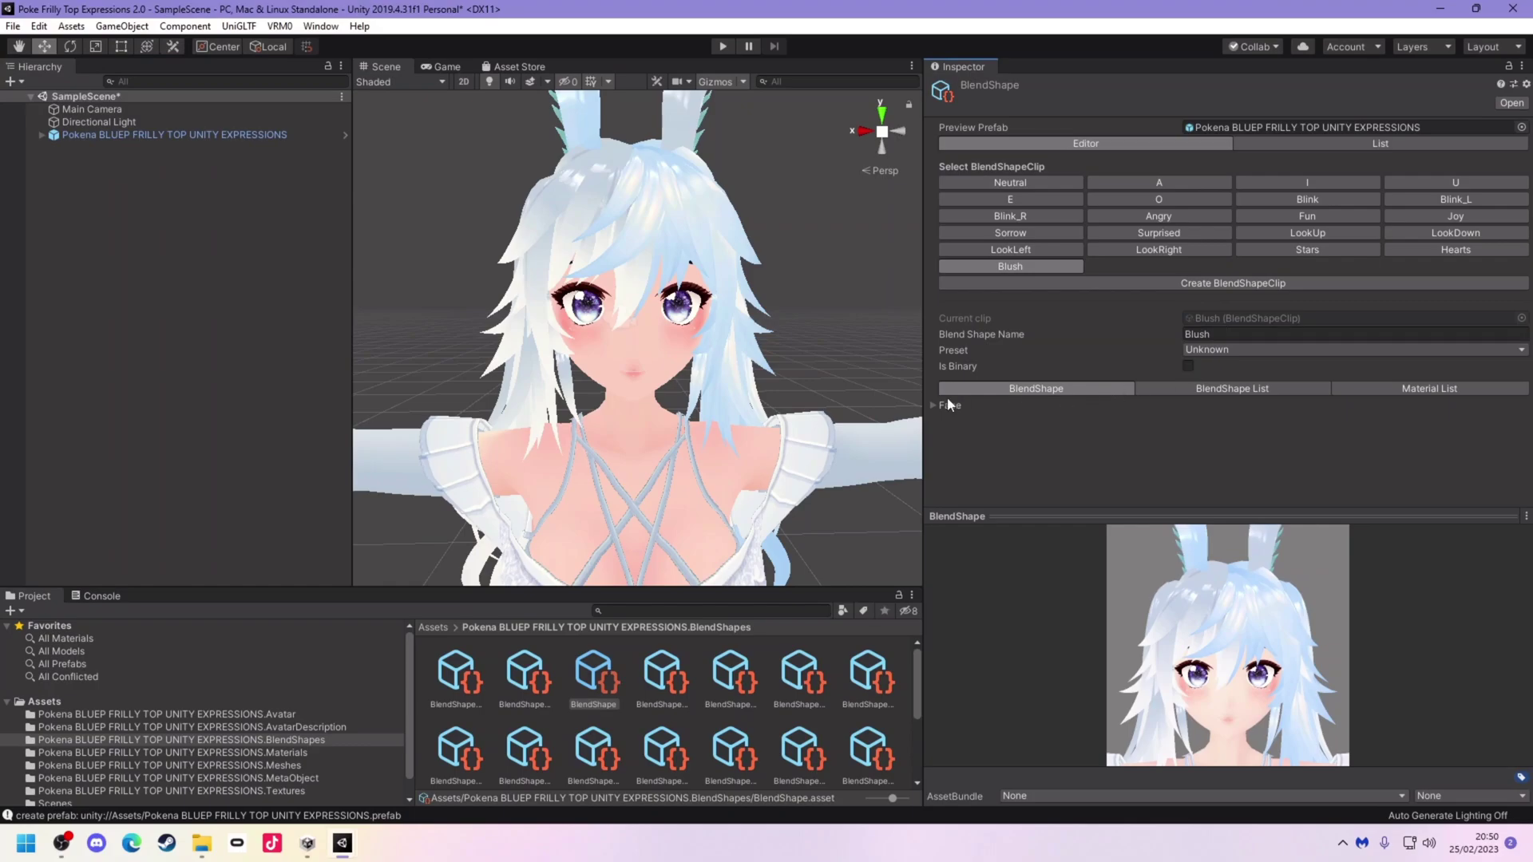
click(1430, 388)
scroll(1440, 388, down, 1)
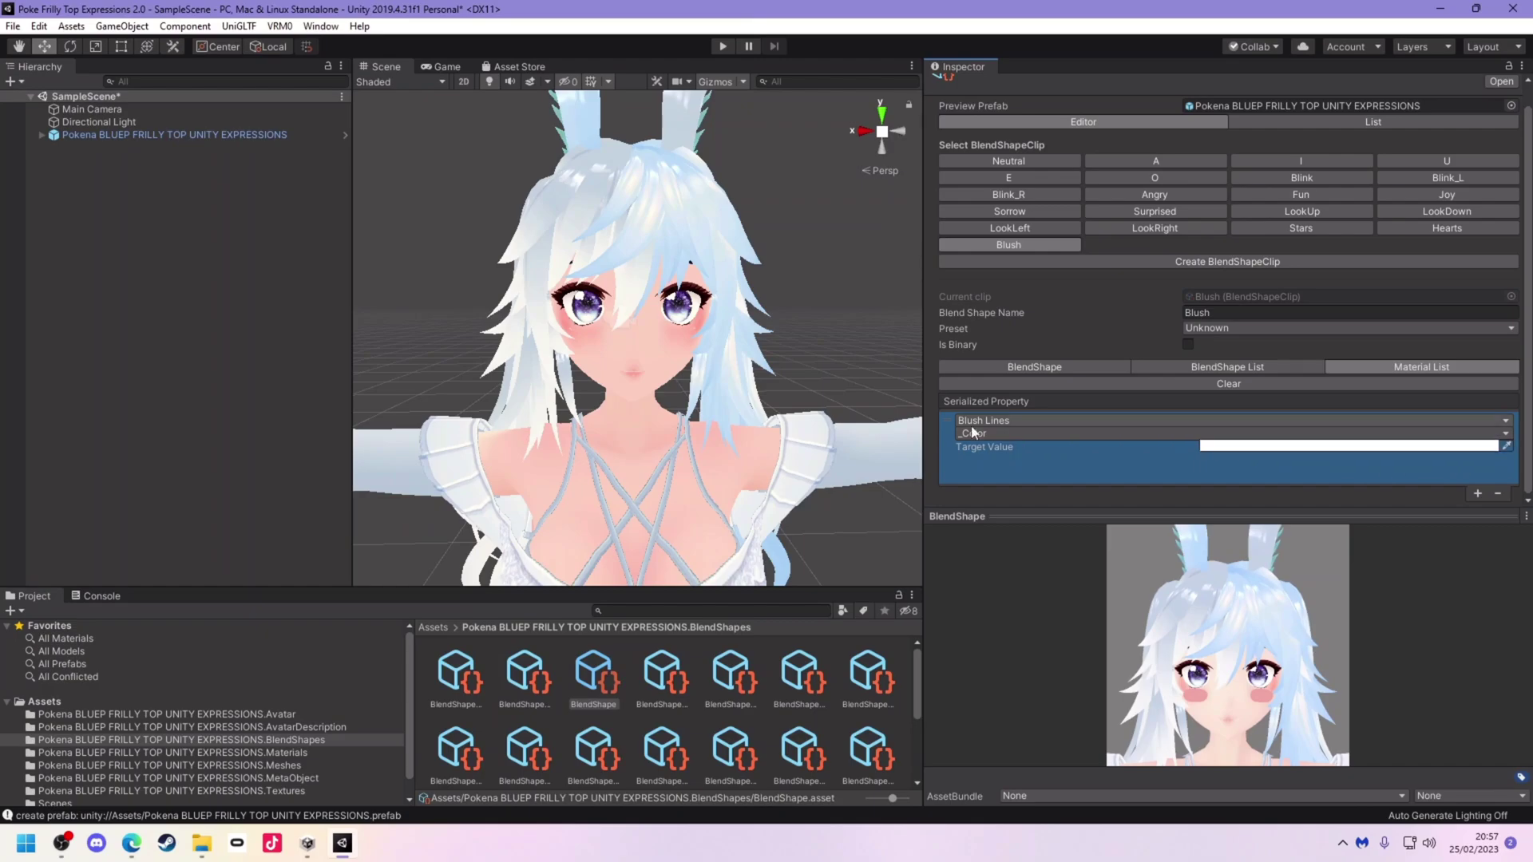
Switch the Blush entry's material to Hearts and back to Blush Lines, and inspect the cheeks in the preview
scroll(1233, 638, up, 4)
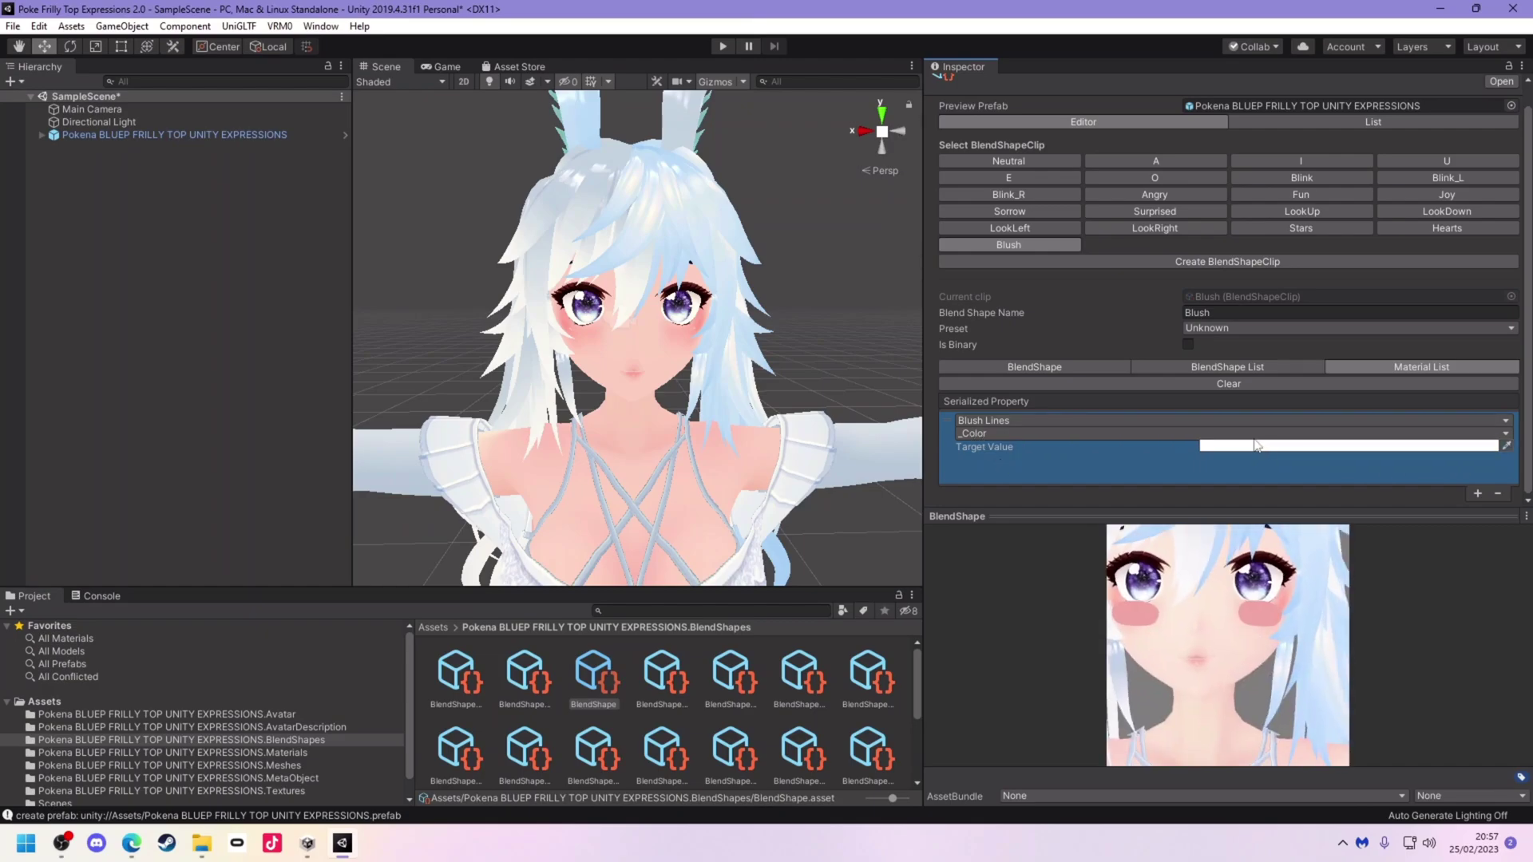
click(1203, 421)
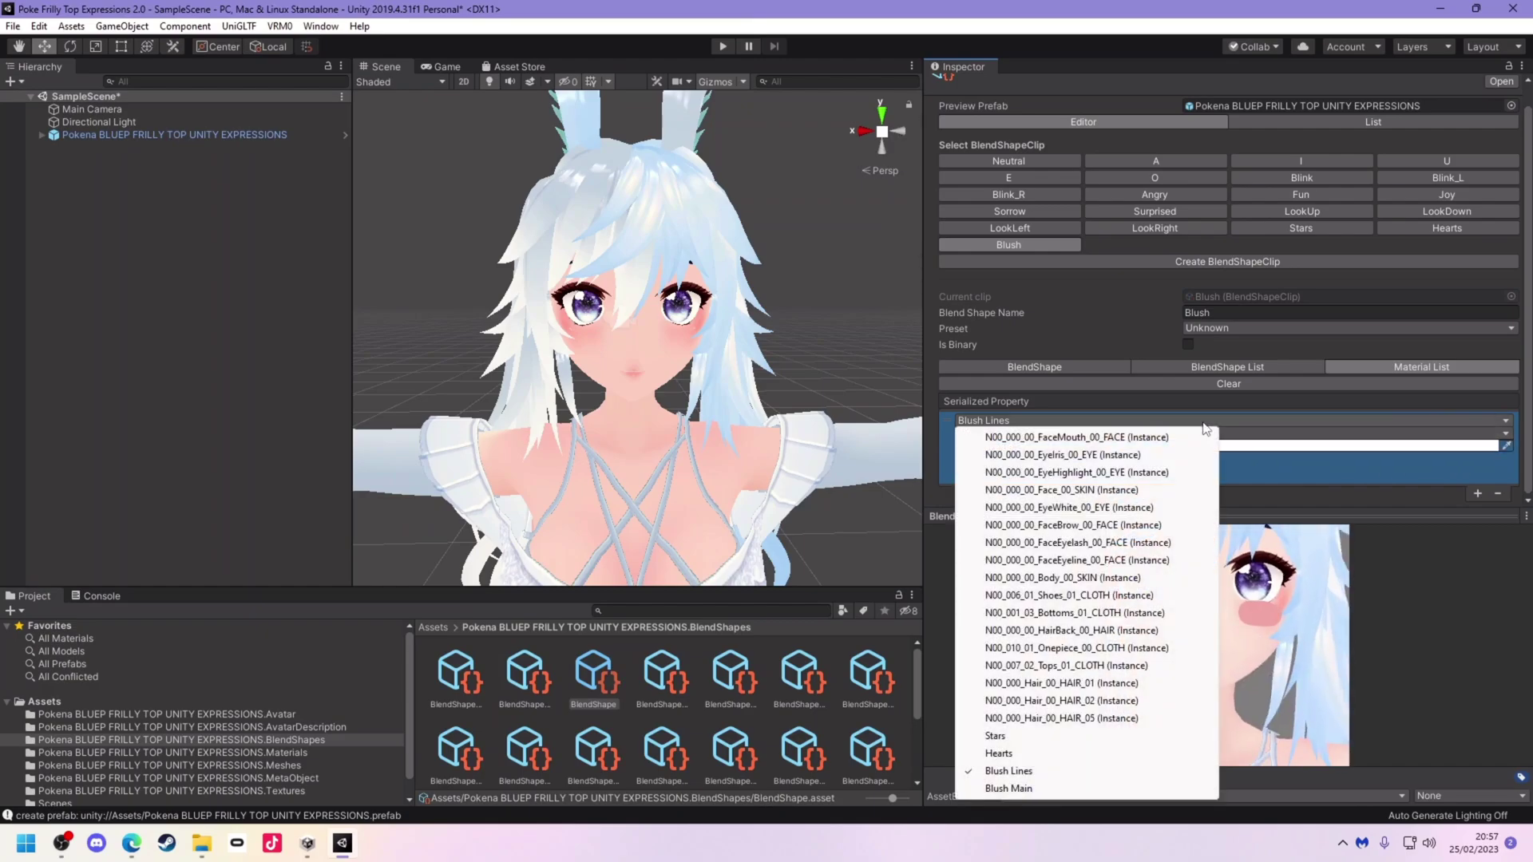
click(1038, 753)
click(1189, 423)
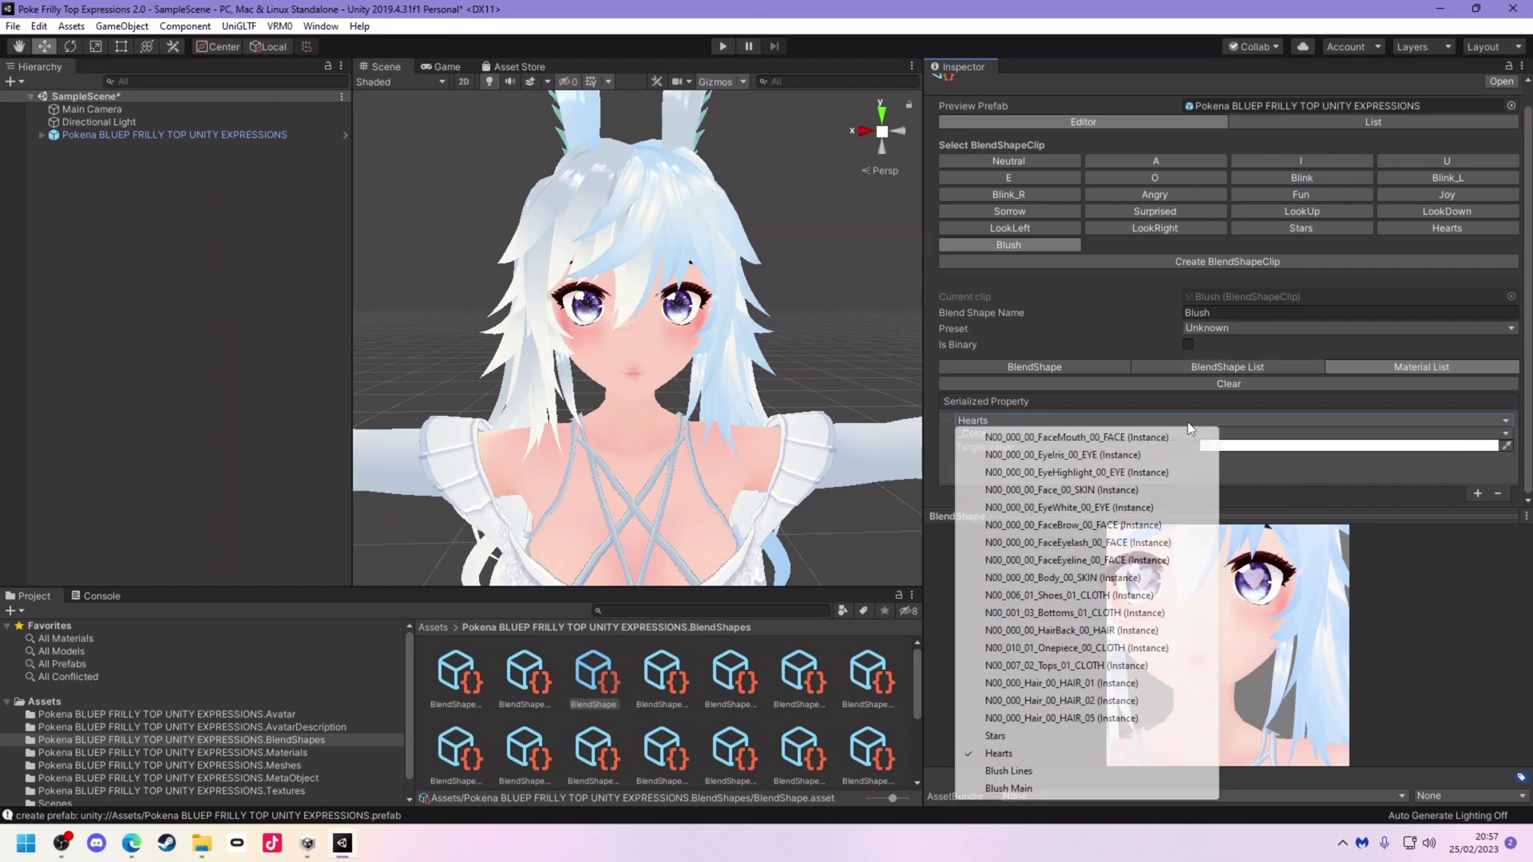
click(1019, 771)
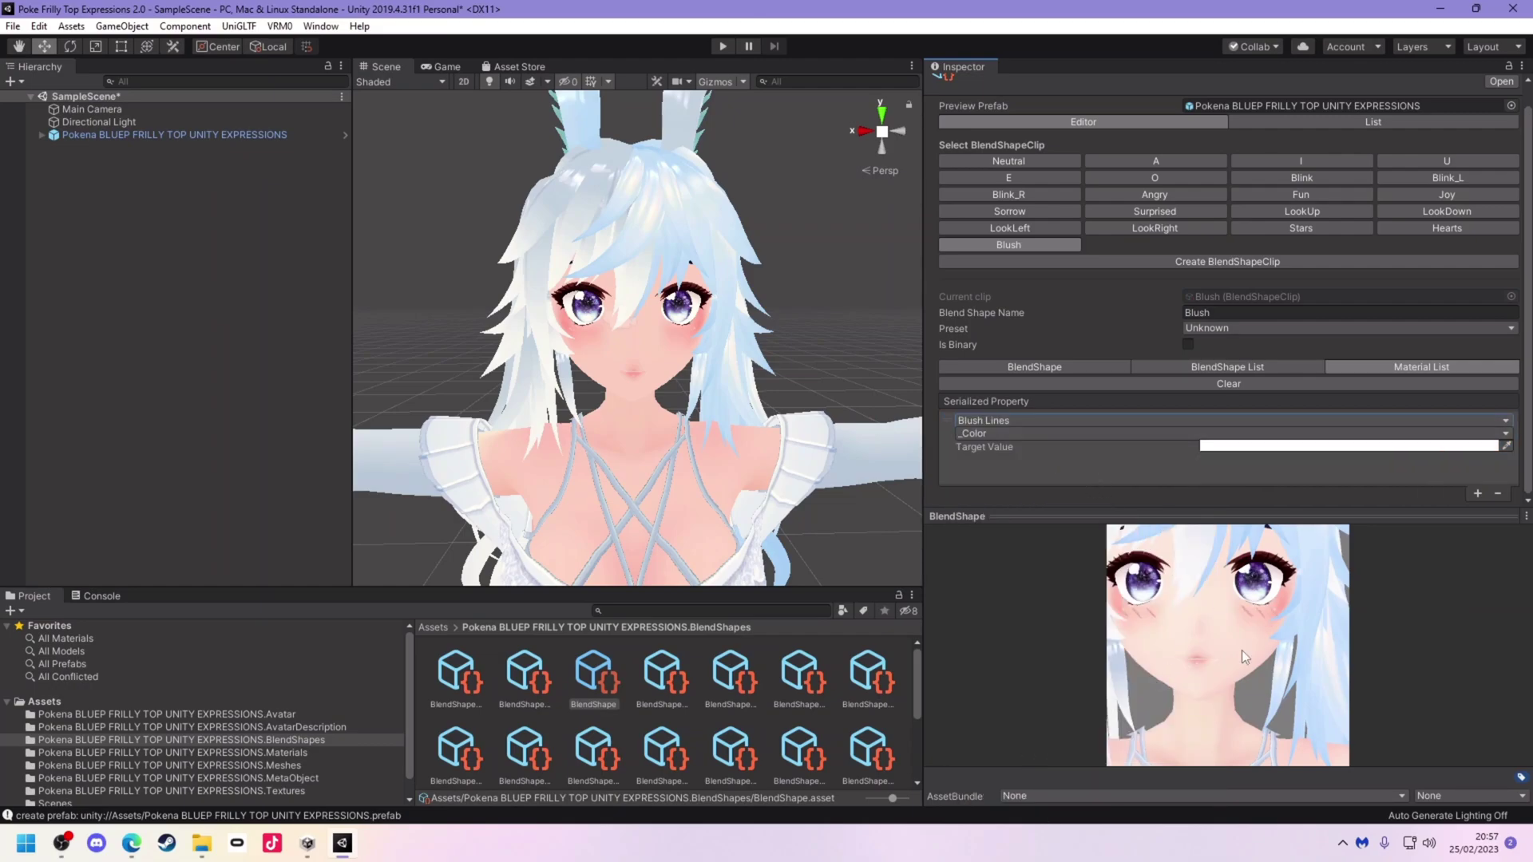
drag(1242, 650, 1216, 674)
scroll(1216, 673, up, 5)
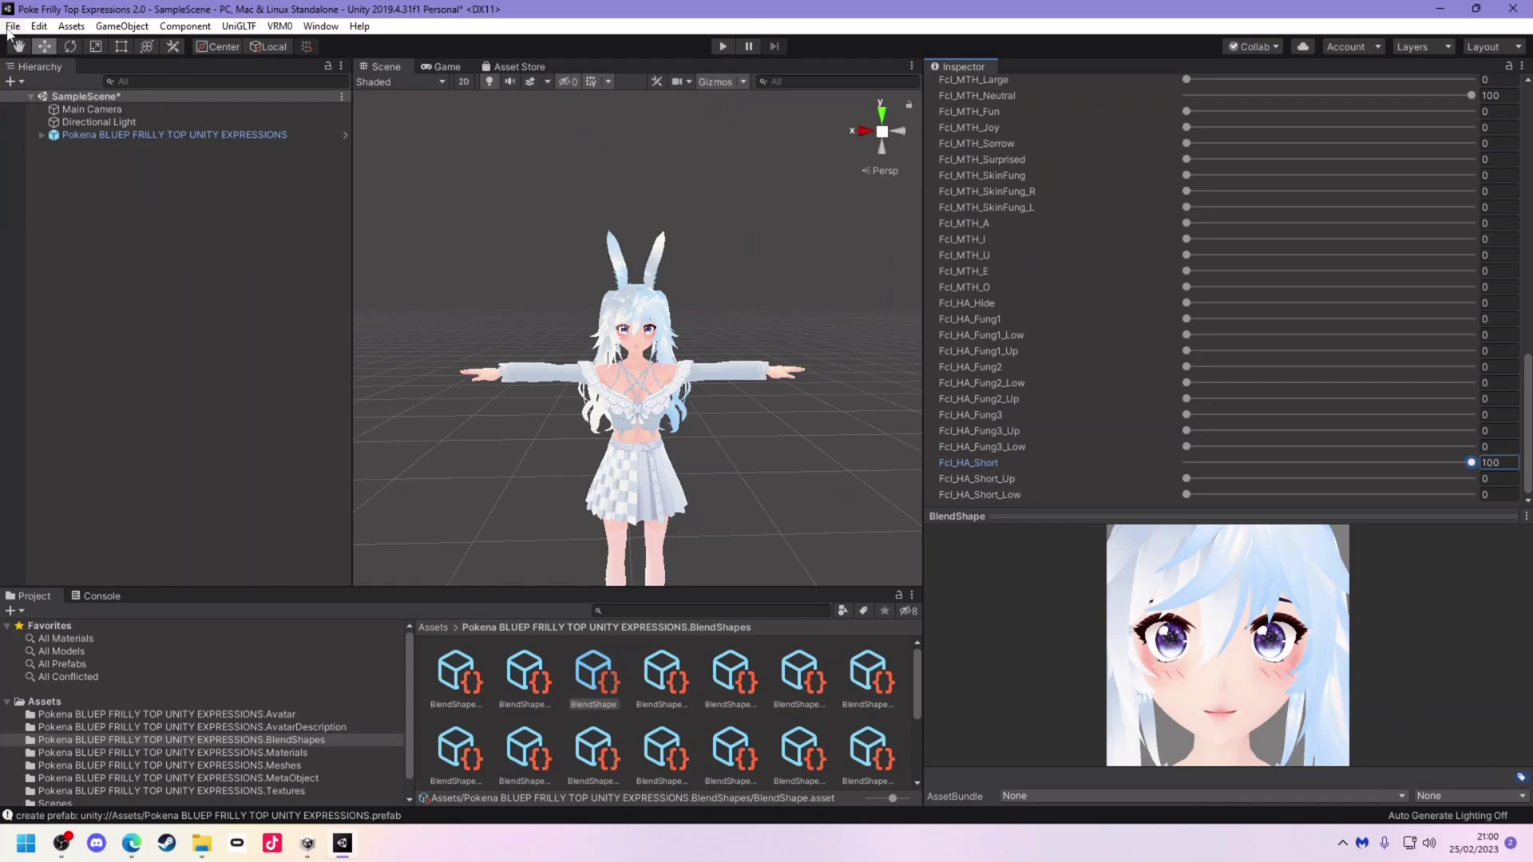
Save the sample scene
click(11, 28)
click(36, 102)
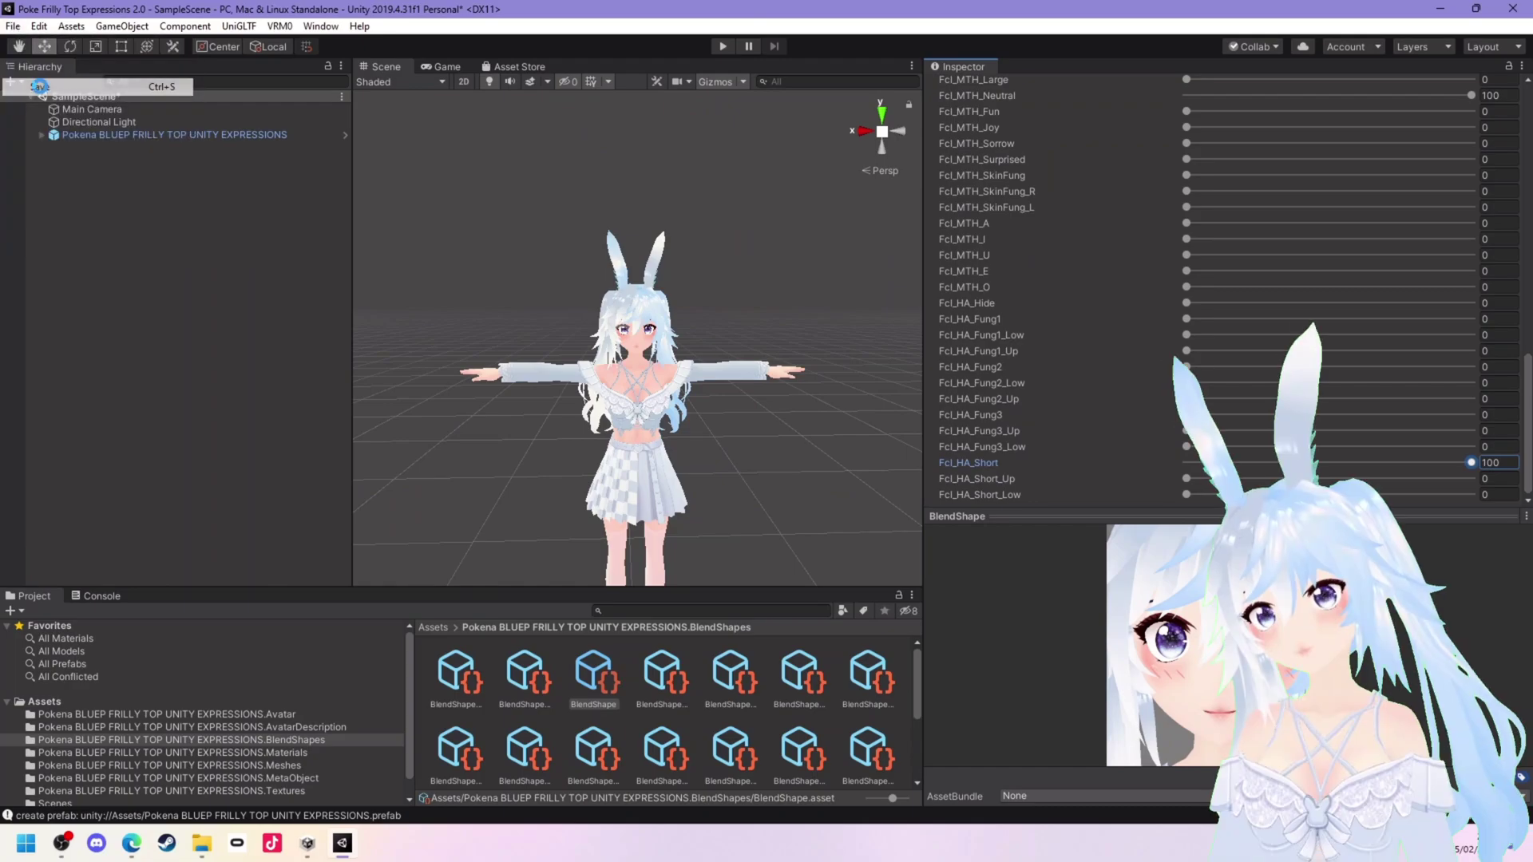
click(280, 26)
click(336, 58)
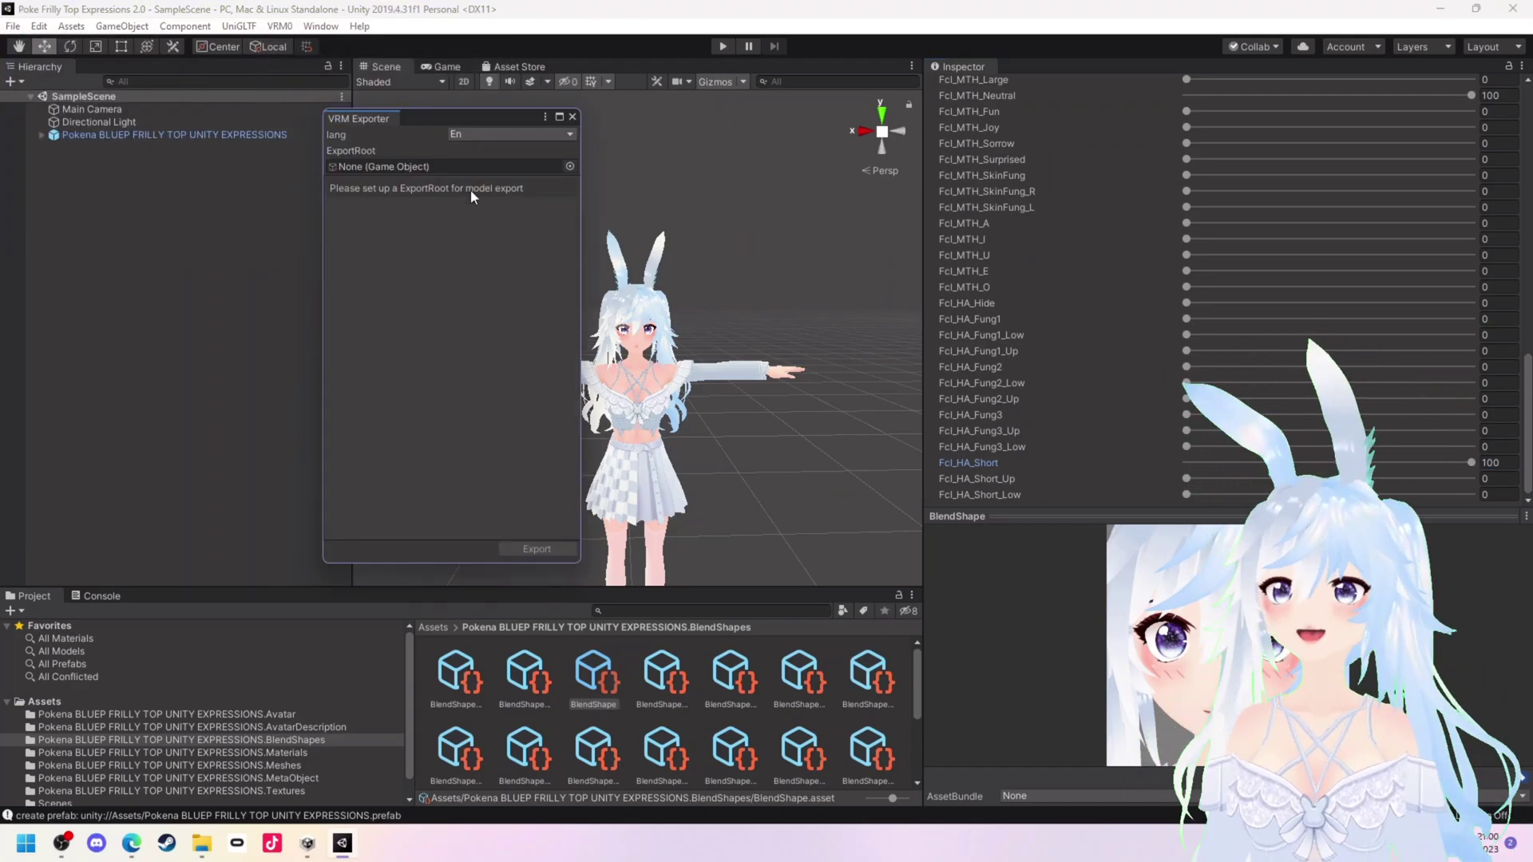
click(572, 117)
Start a VRM 0.x export with the Pokena BLUEP FRILLY TOP UNITY EXPRESSIONS avatar as the export root
click(213, 134)
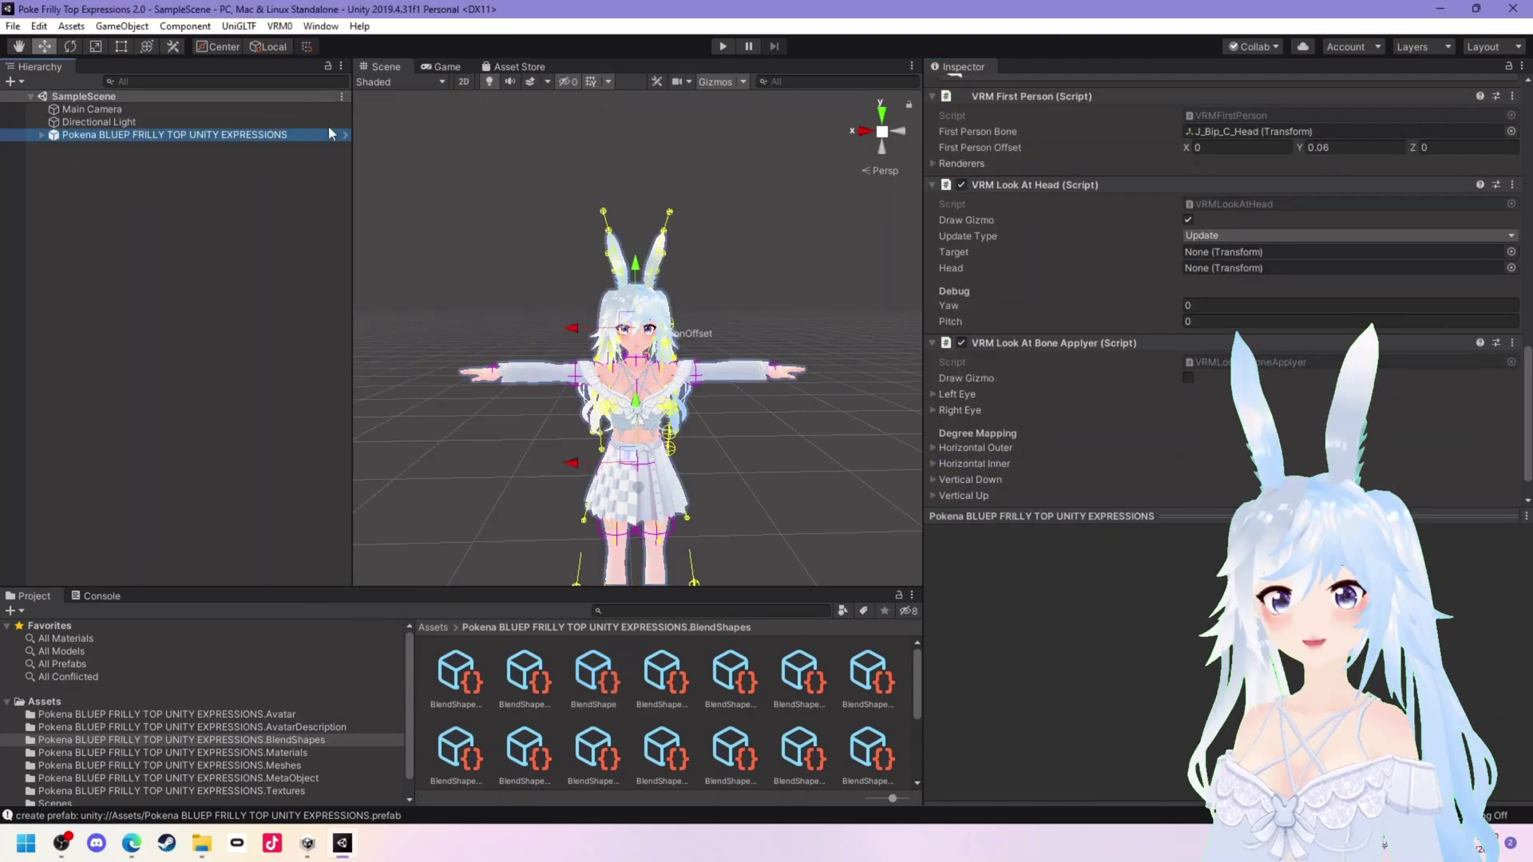
click(279, 27)
click(313, 60)
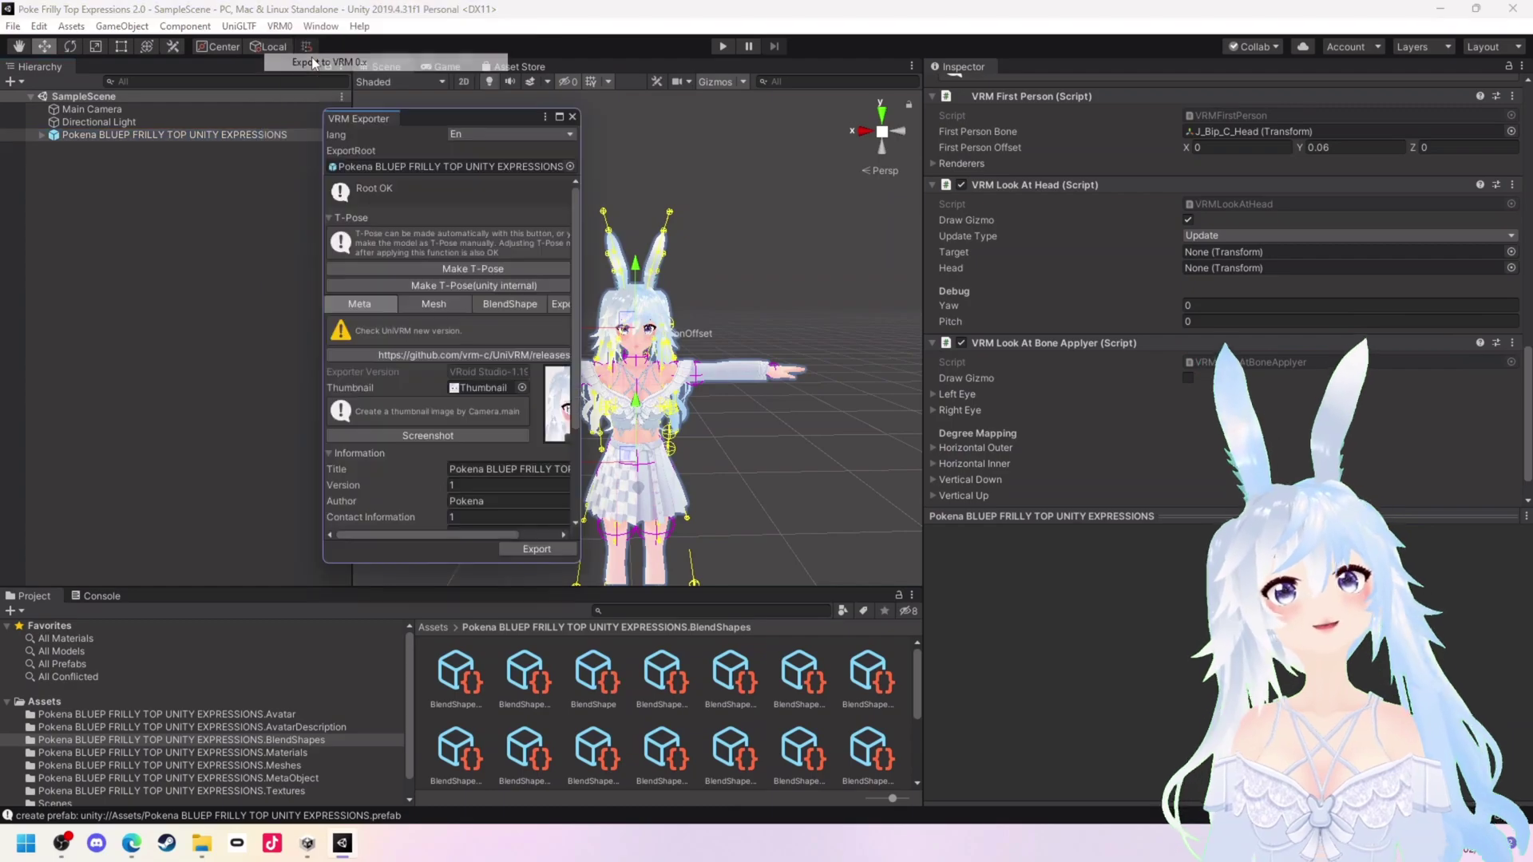
click(537, 549)
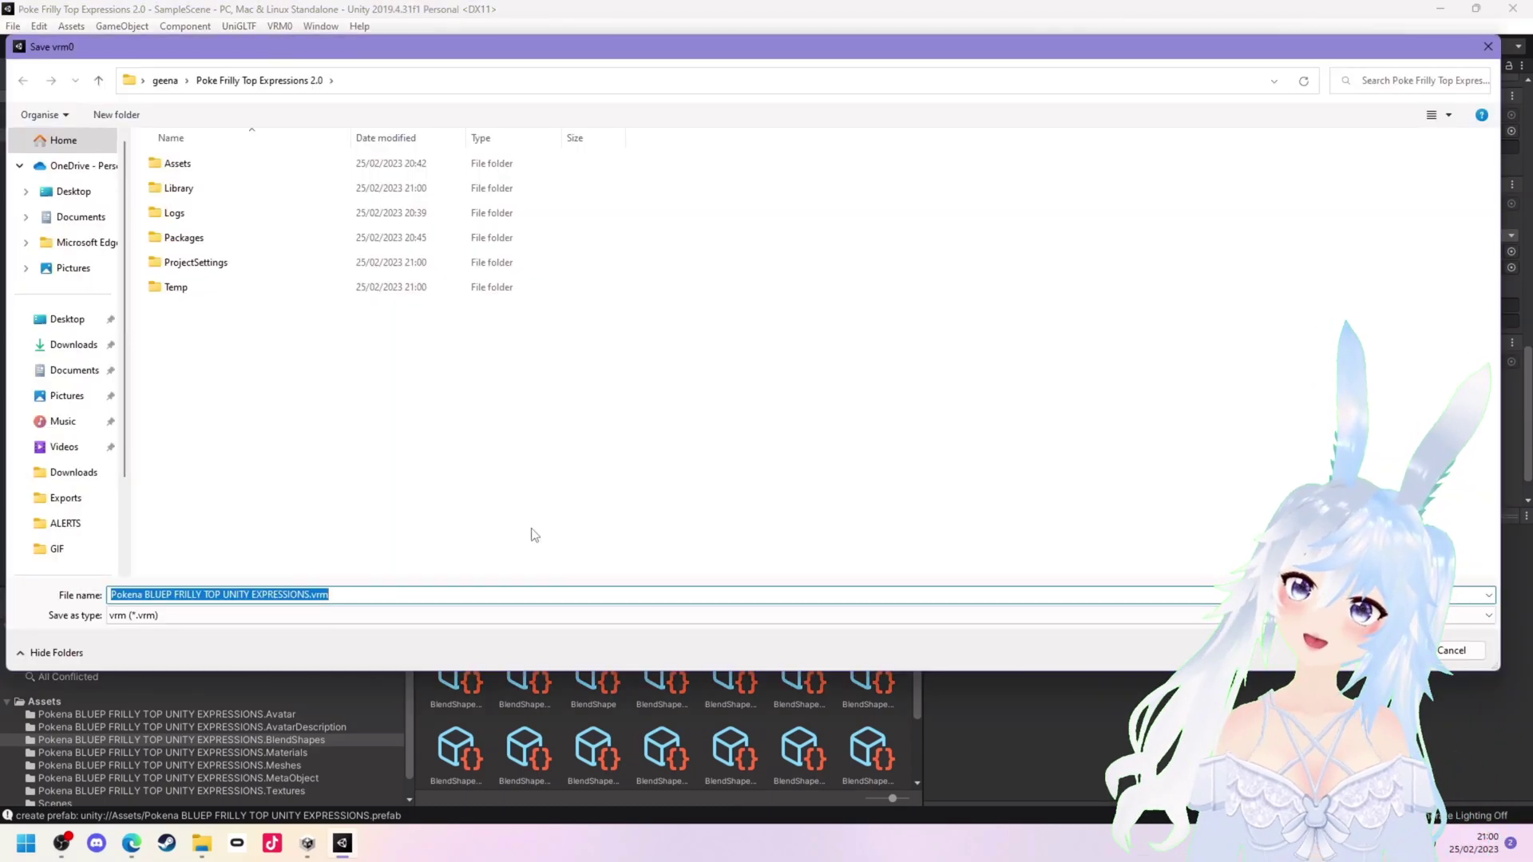
Save the export in Exports > UNITY EXPORTS over the existing Pokena BLUEP FRILLY TOP UNITY EXPRESSIONS VRM file
click(66, 497)
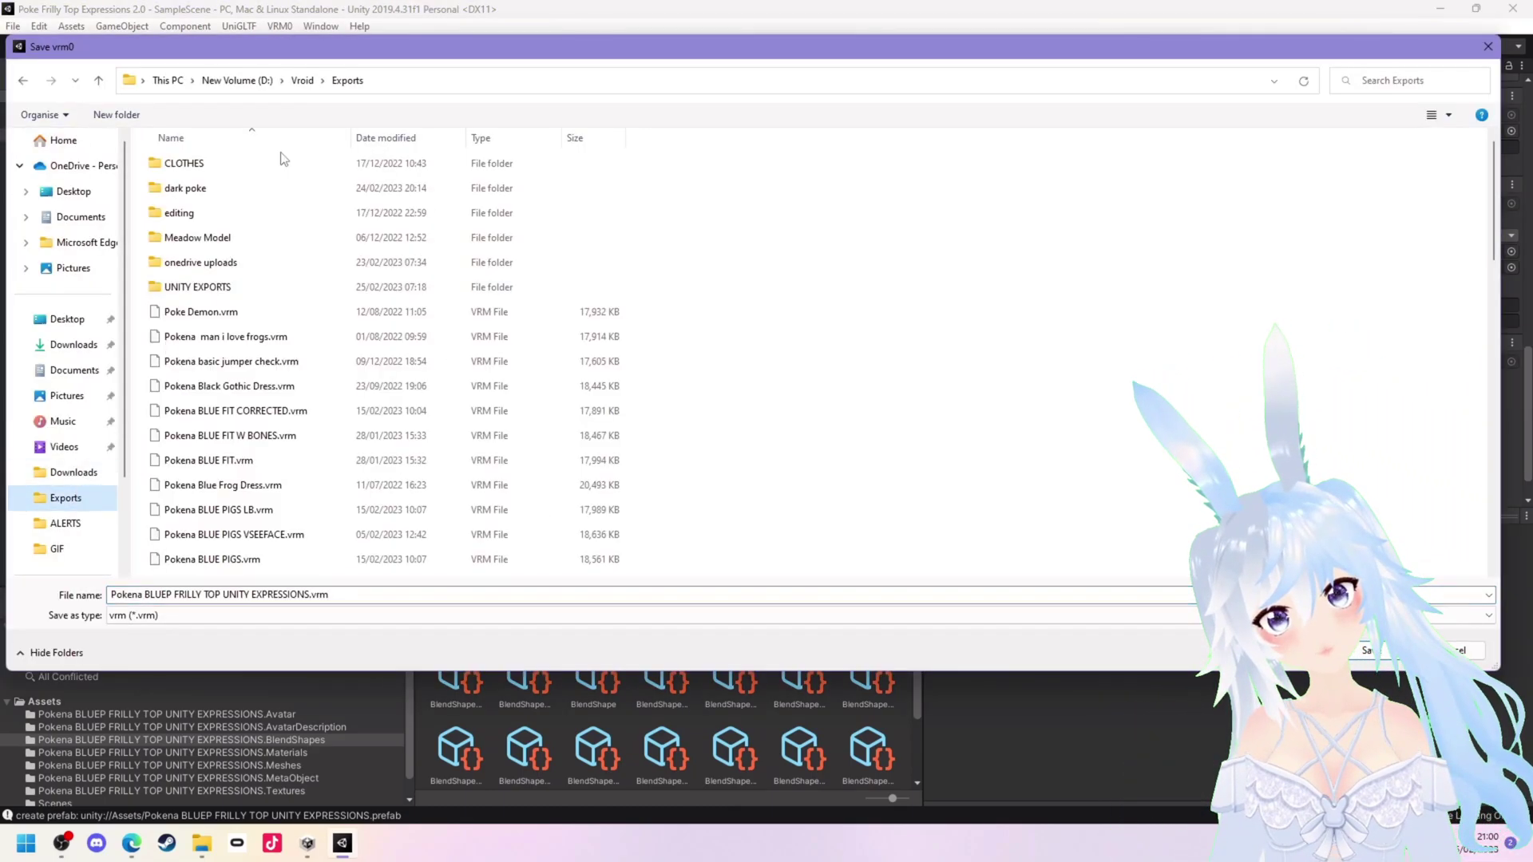
double_click(199, 287)
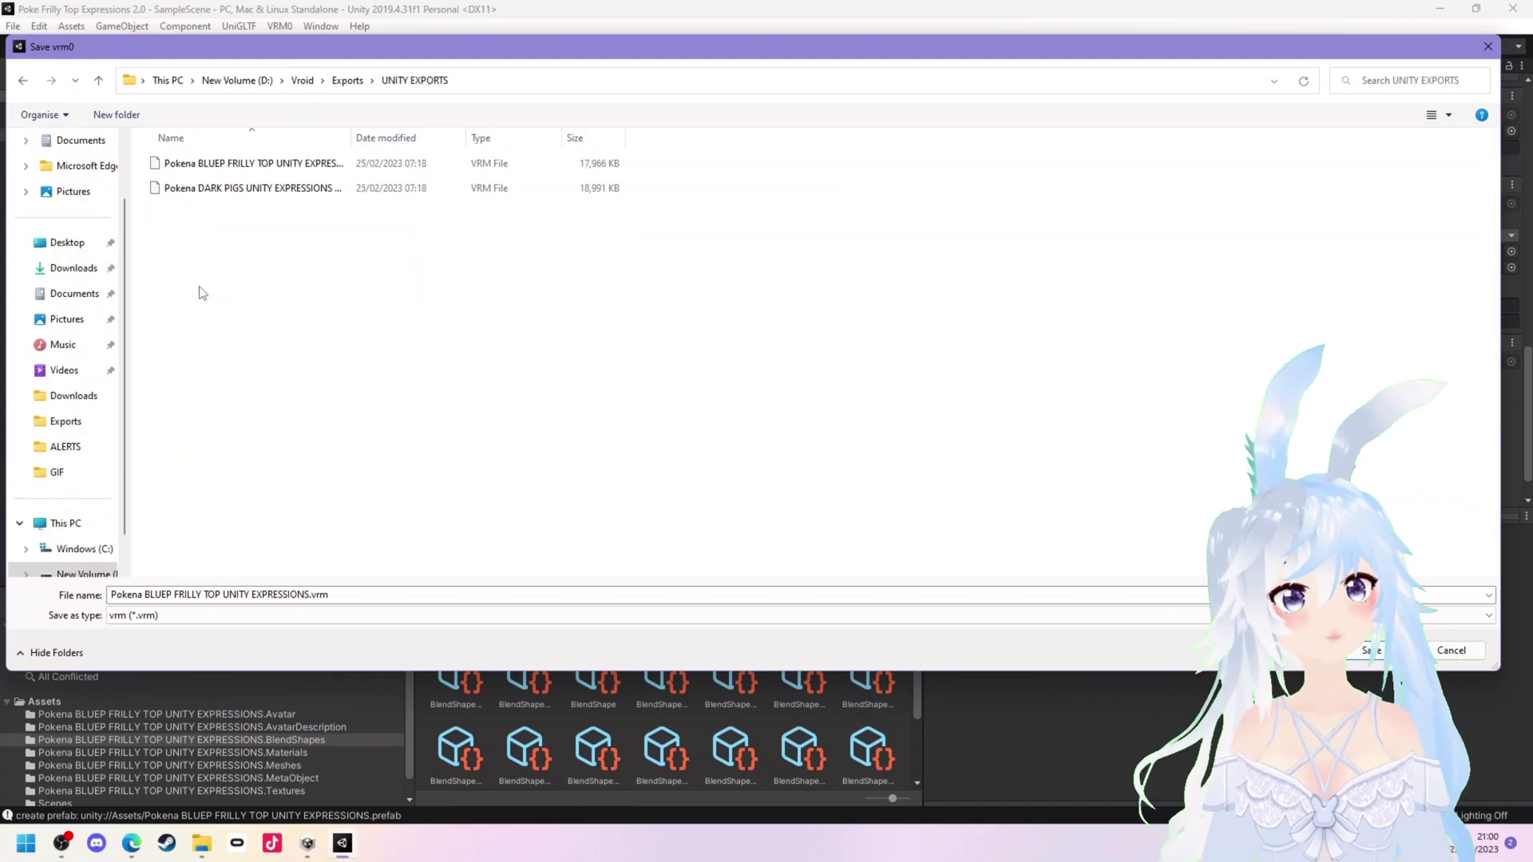
click(289, 168)
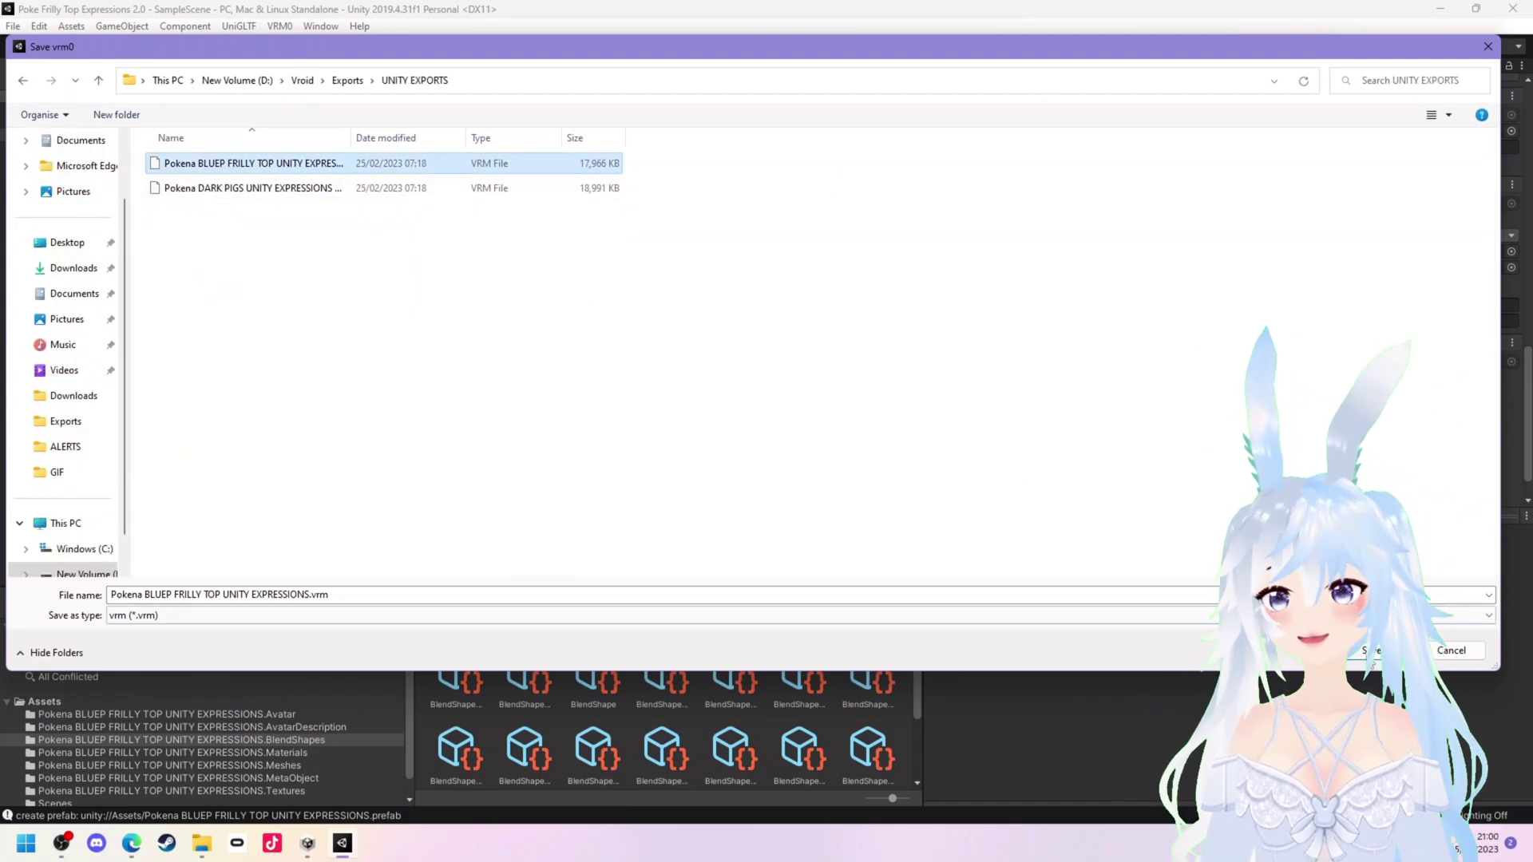
click(1372, 651)
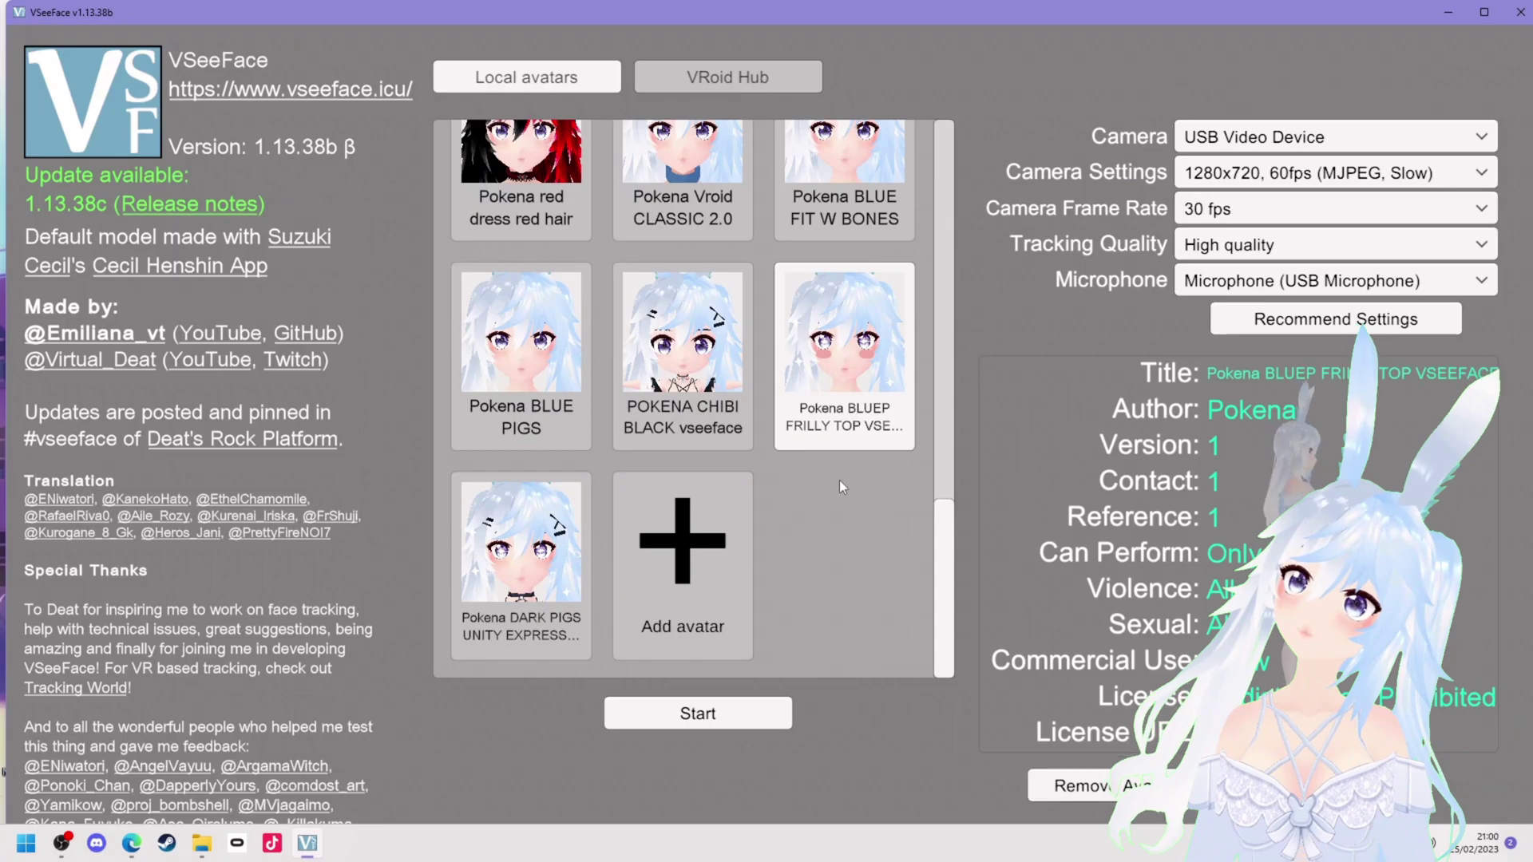
In VSeeFace, remove the old Pokena BLUEP FRILLY TOP avatar and add the newly exported VRM from UNITY EXPORTS
click(1110, 786)
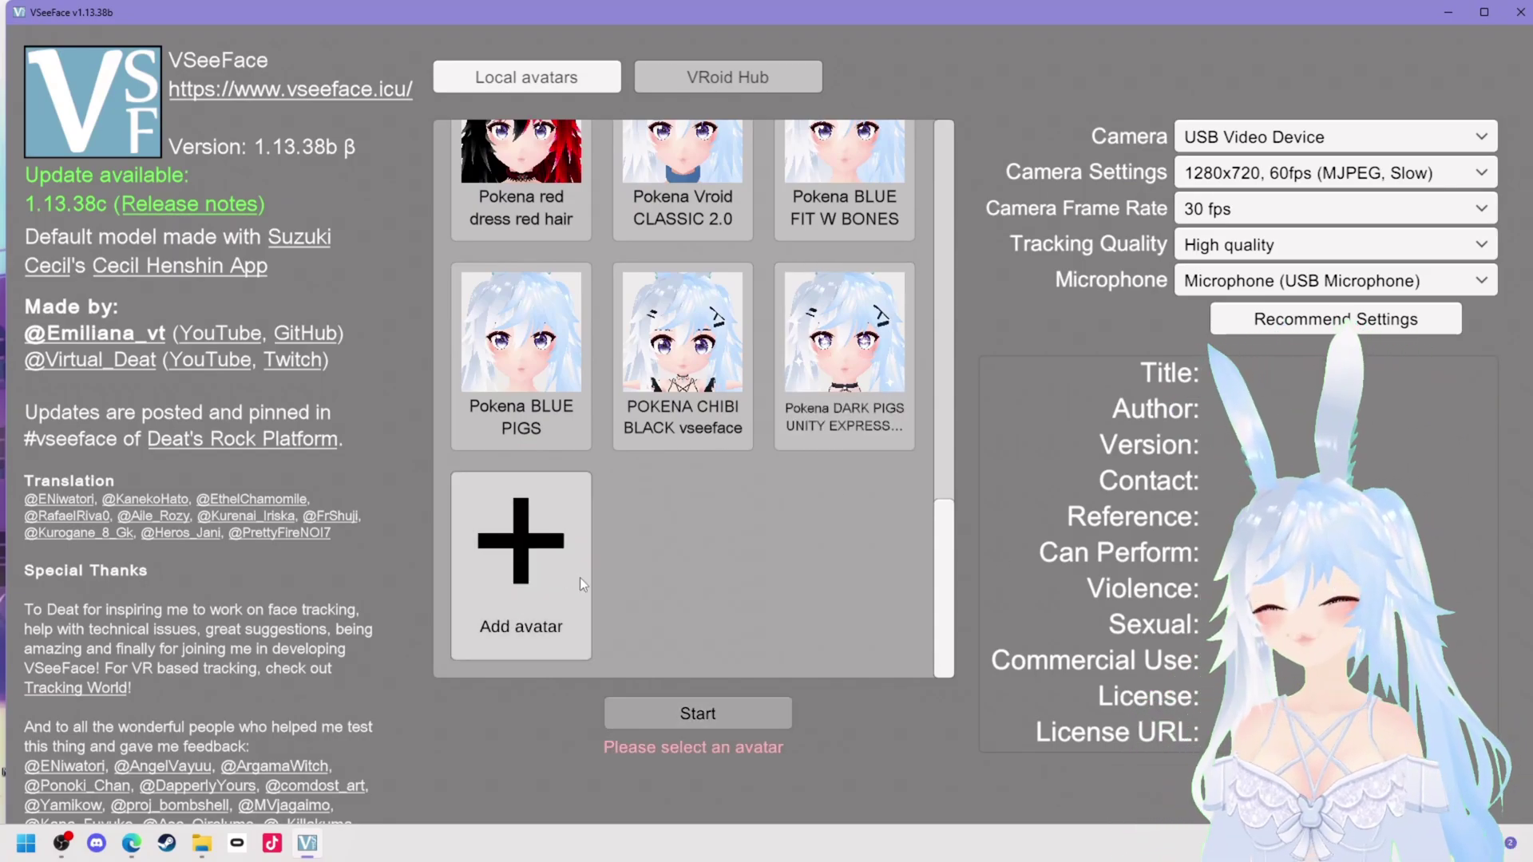
click(556, 557)
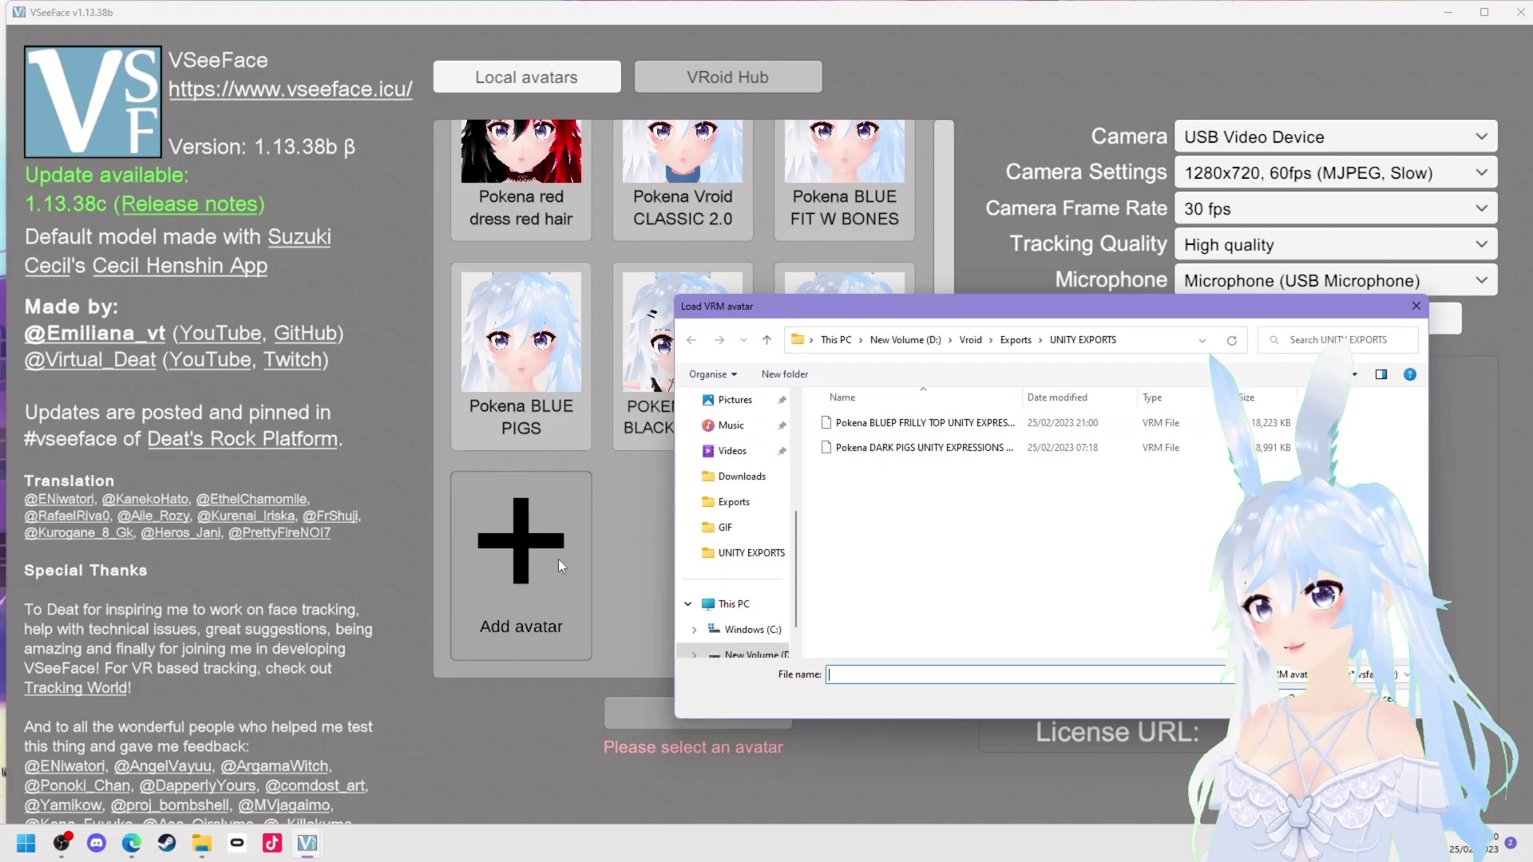
click(938, 424)
key(Return)
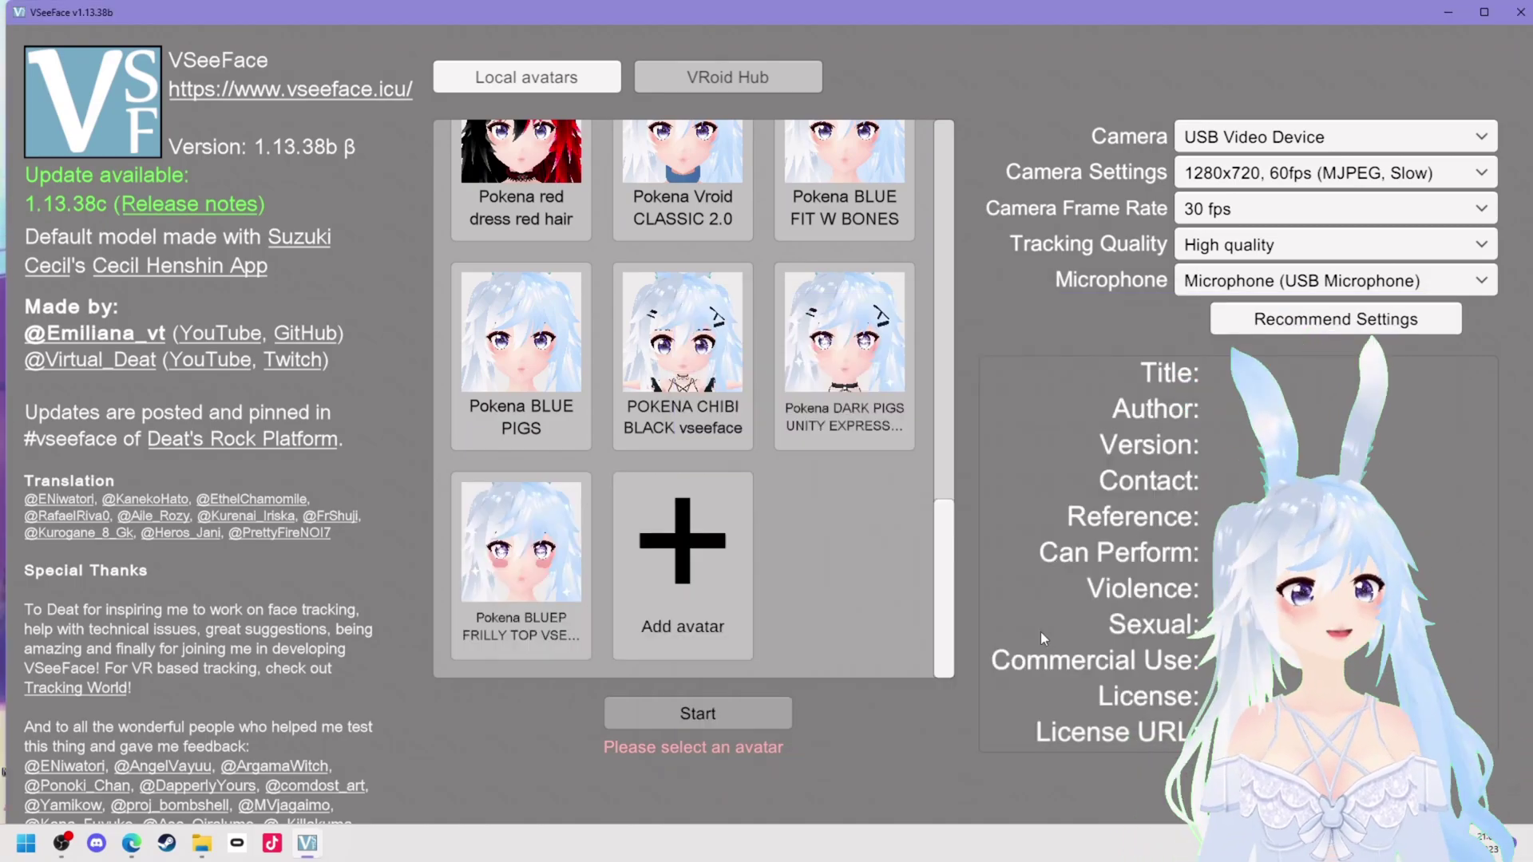
Start tracking with the newly added Pokena BLUEP FRILLY TOP avatar and open the expression settings
click(547, 563)
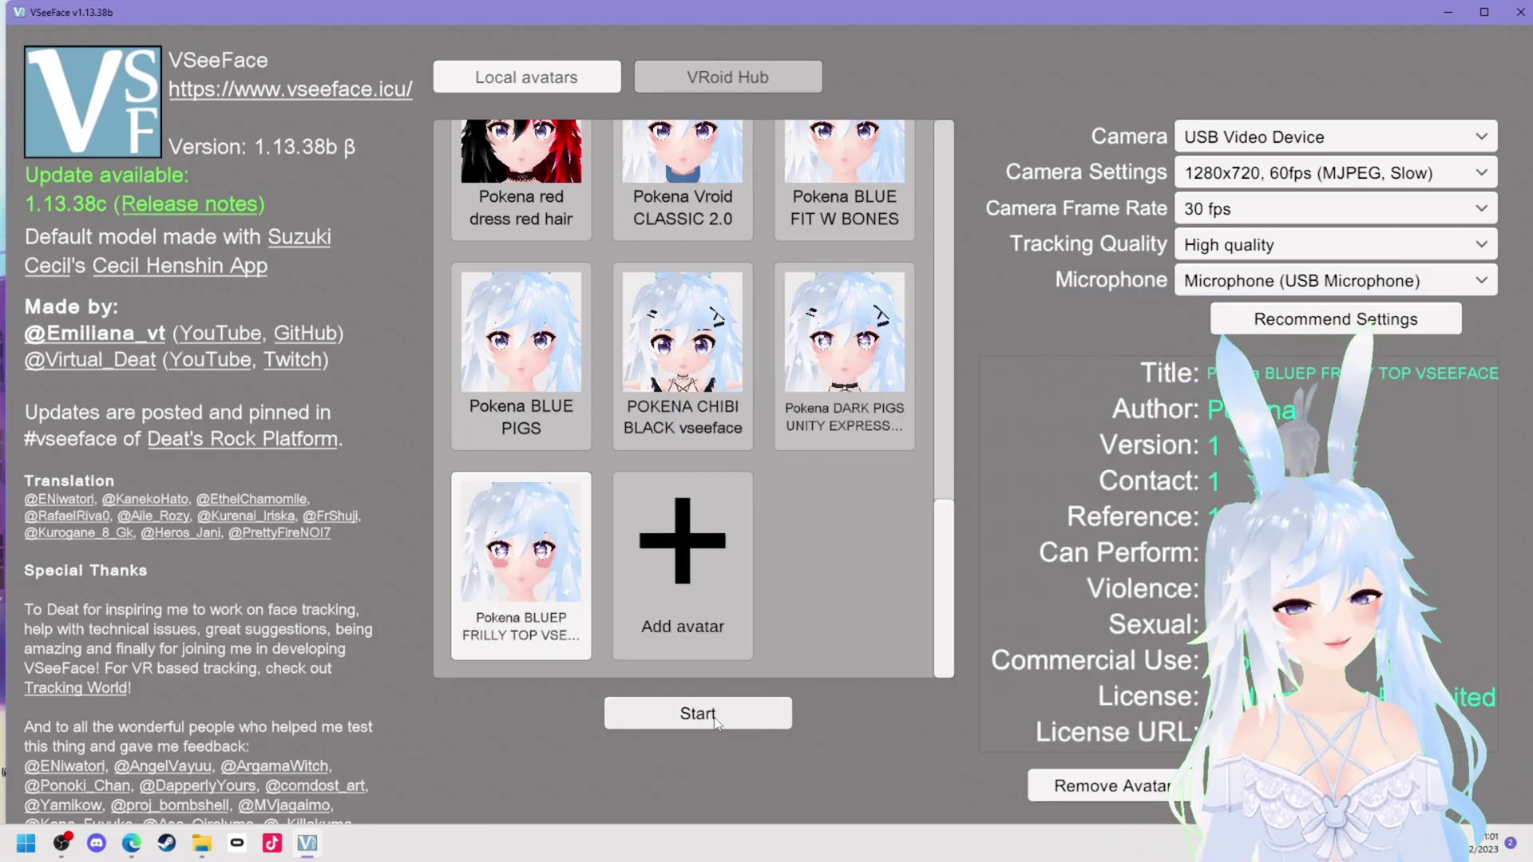
click(715, 717)
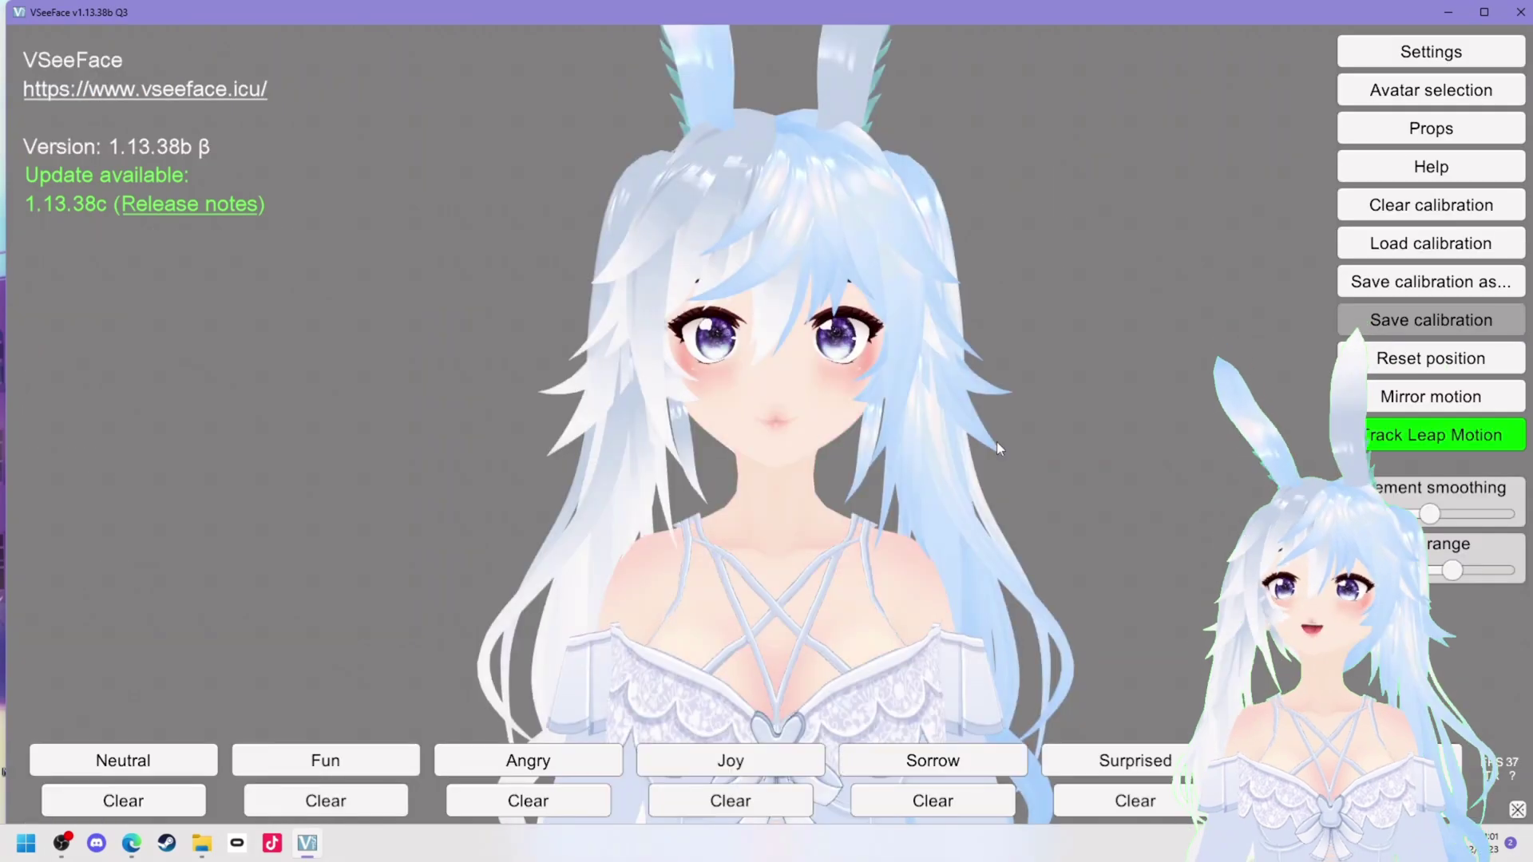
click(1431, 51)
click(1070, 58)
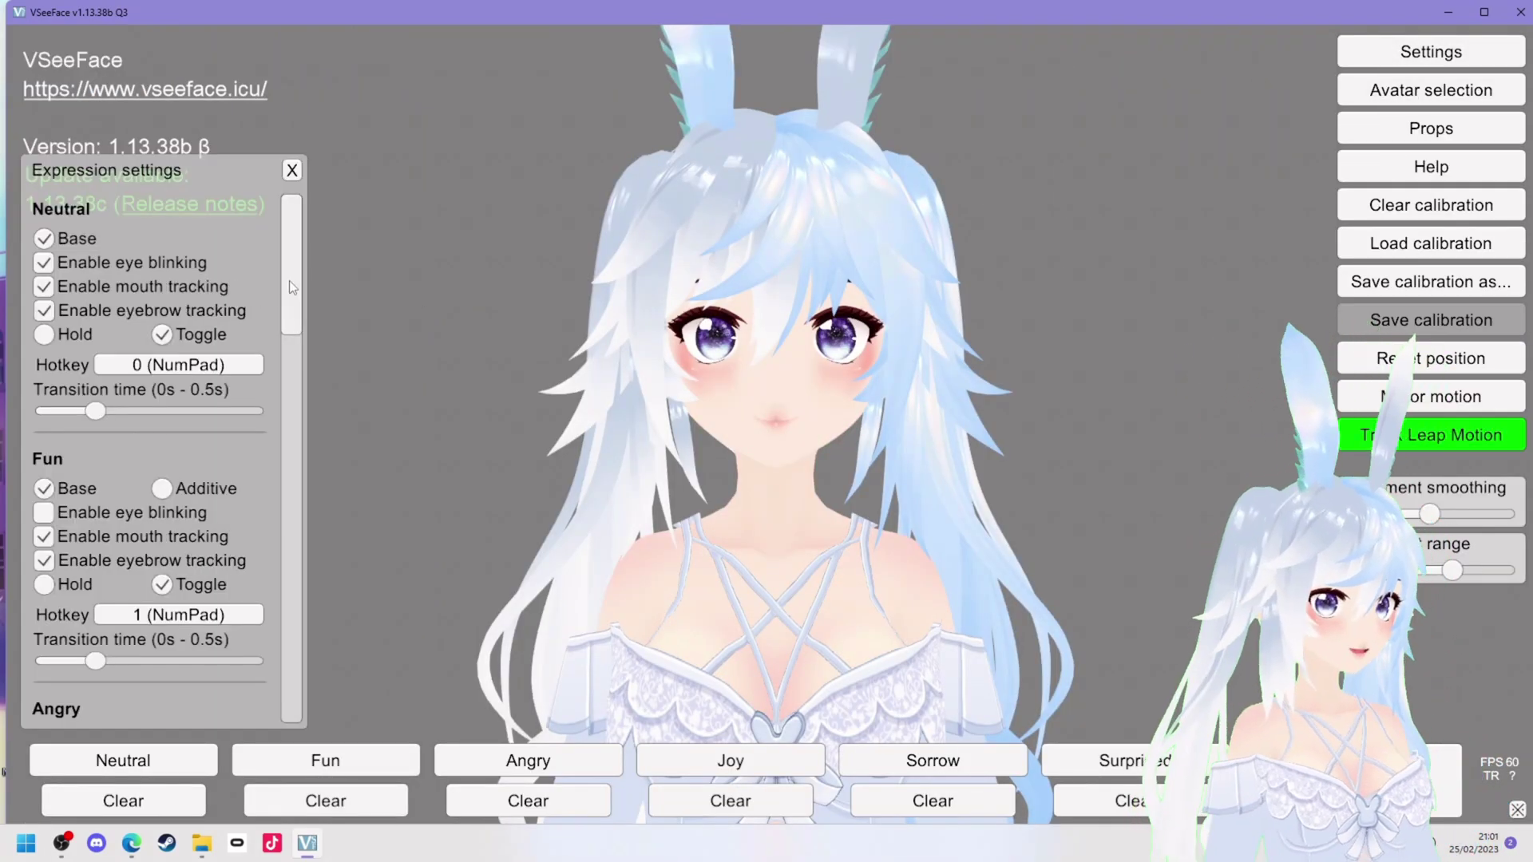
Assign numpad 6 as the hotkey for the Blush expression
drag(289, 280, 273, 589)
click(195, 512)
key(KP_6)
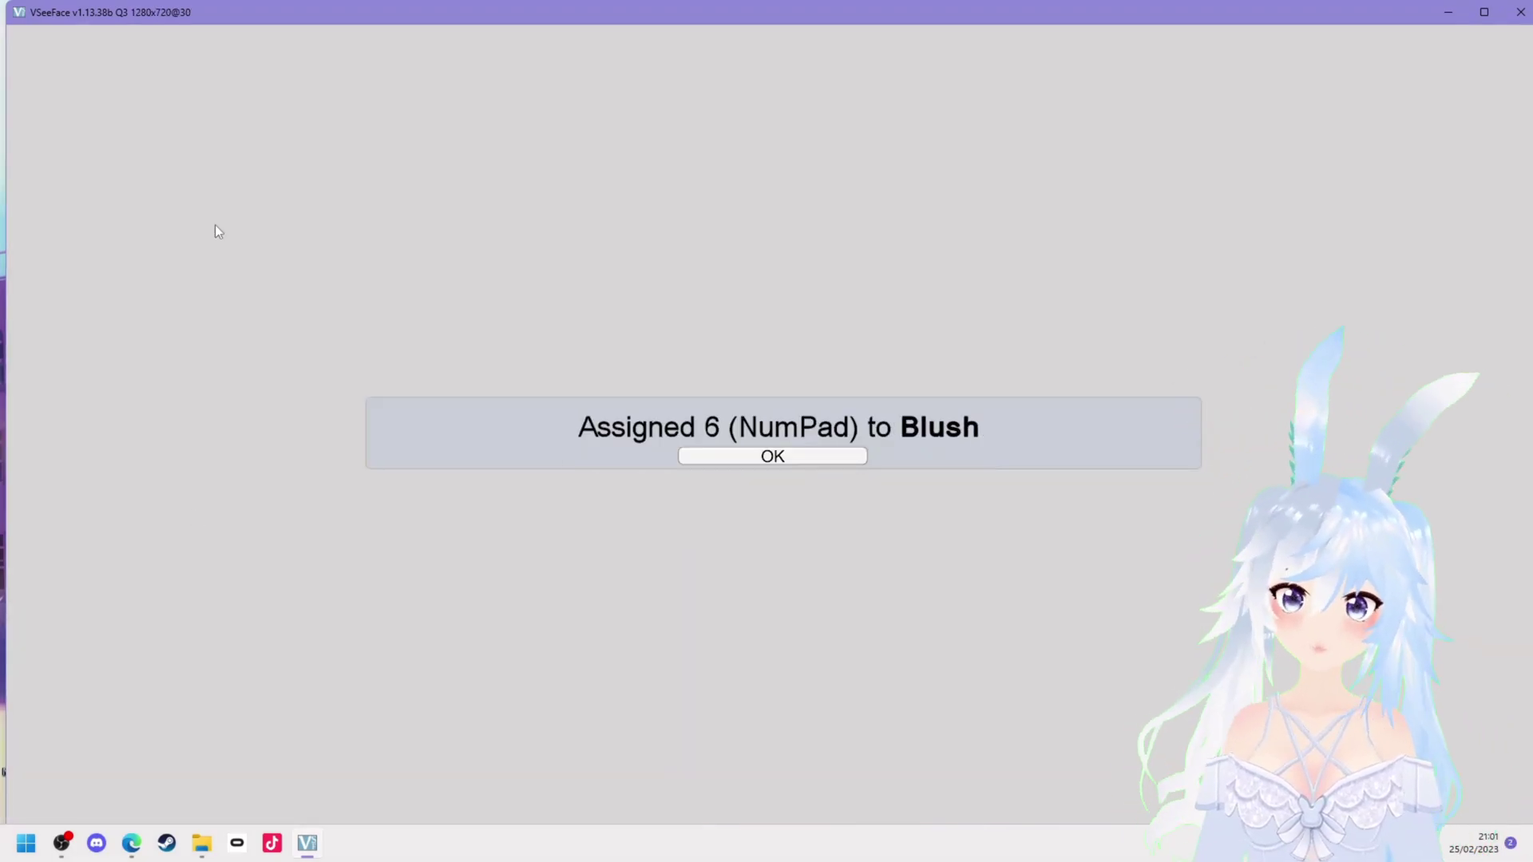
click(800, 457)
Assign numpad 7 as the hotkey for the Hearts expression
scroll(80, 627, down, 1)
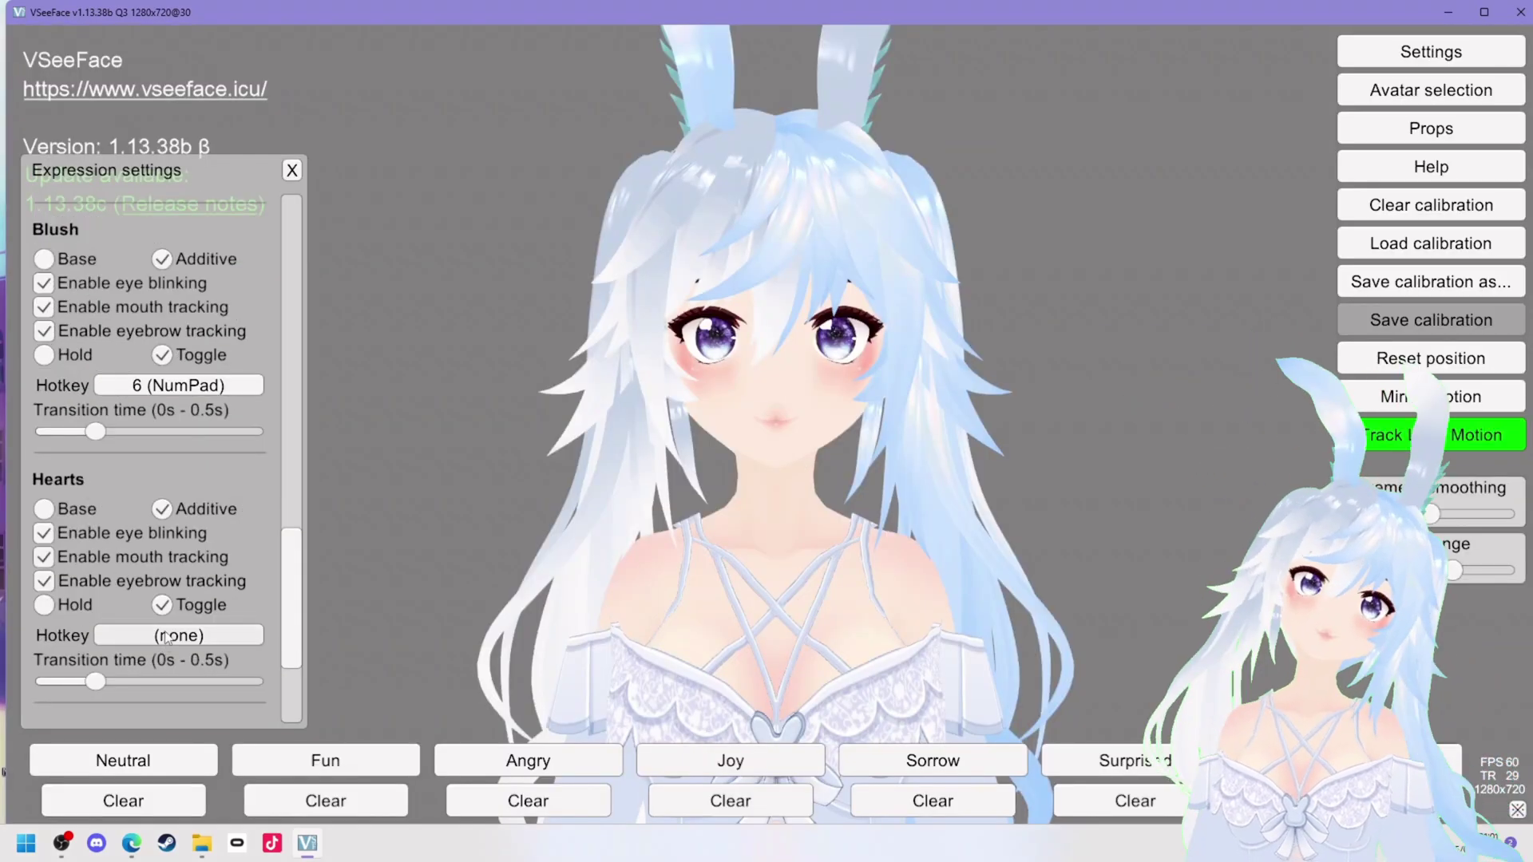
click(169, 637)
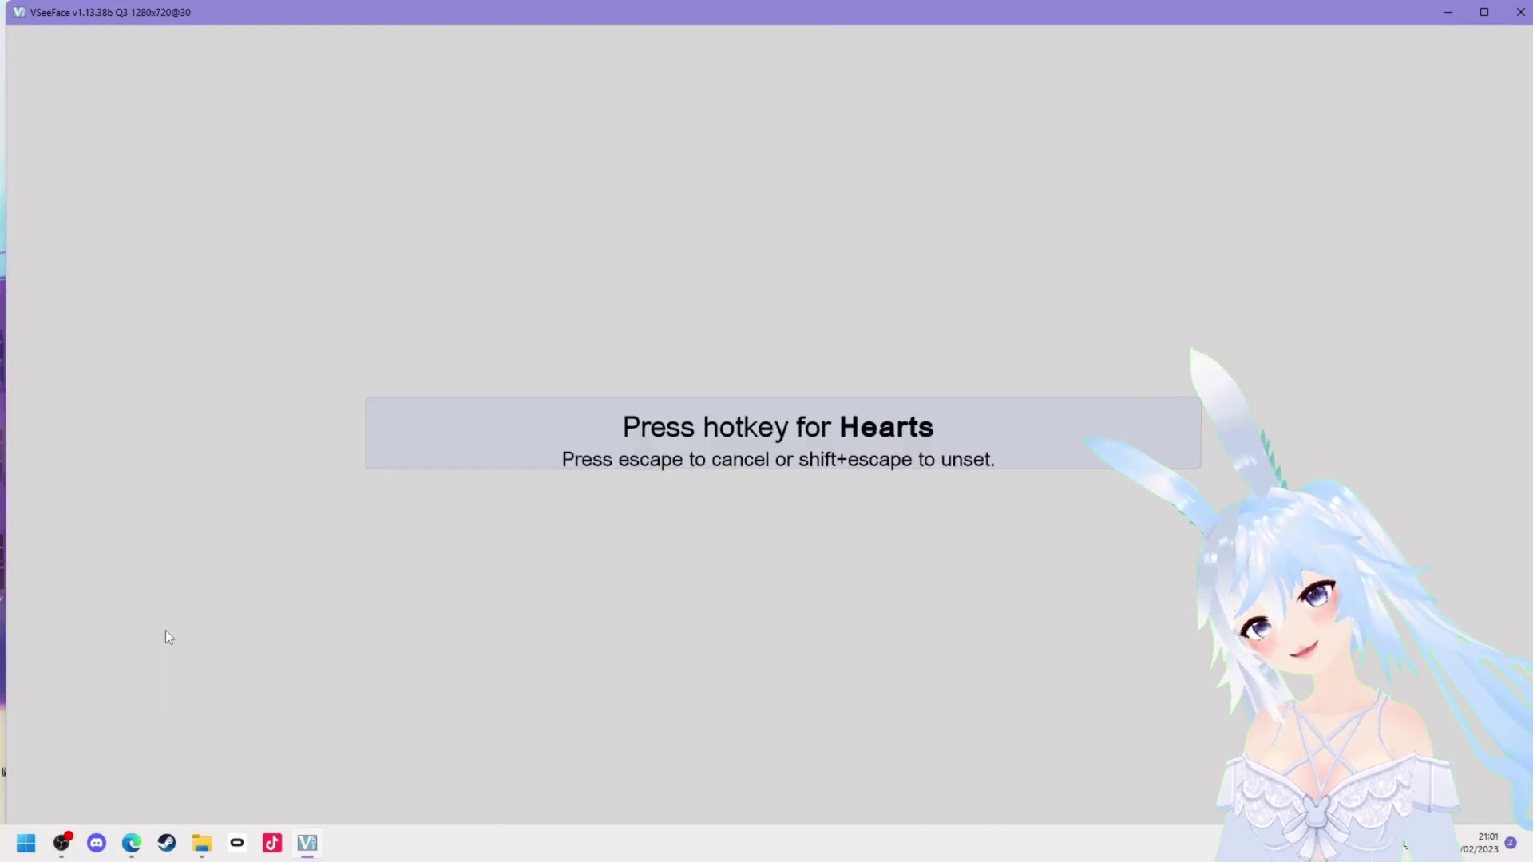
key(KP_7)
click(822, 459)
Assign numpad 8 as the hotkey for the Stars expression
scroll(205, 610, down, 2)
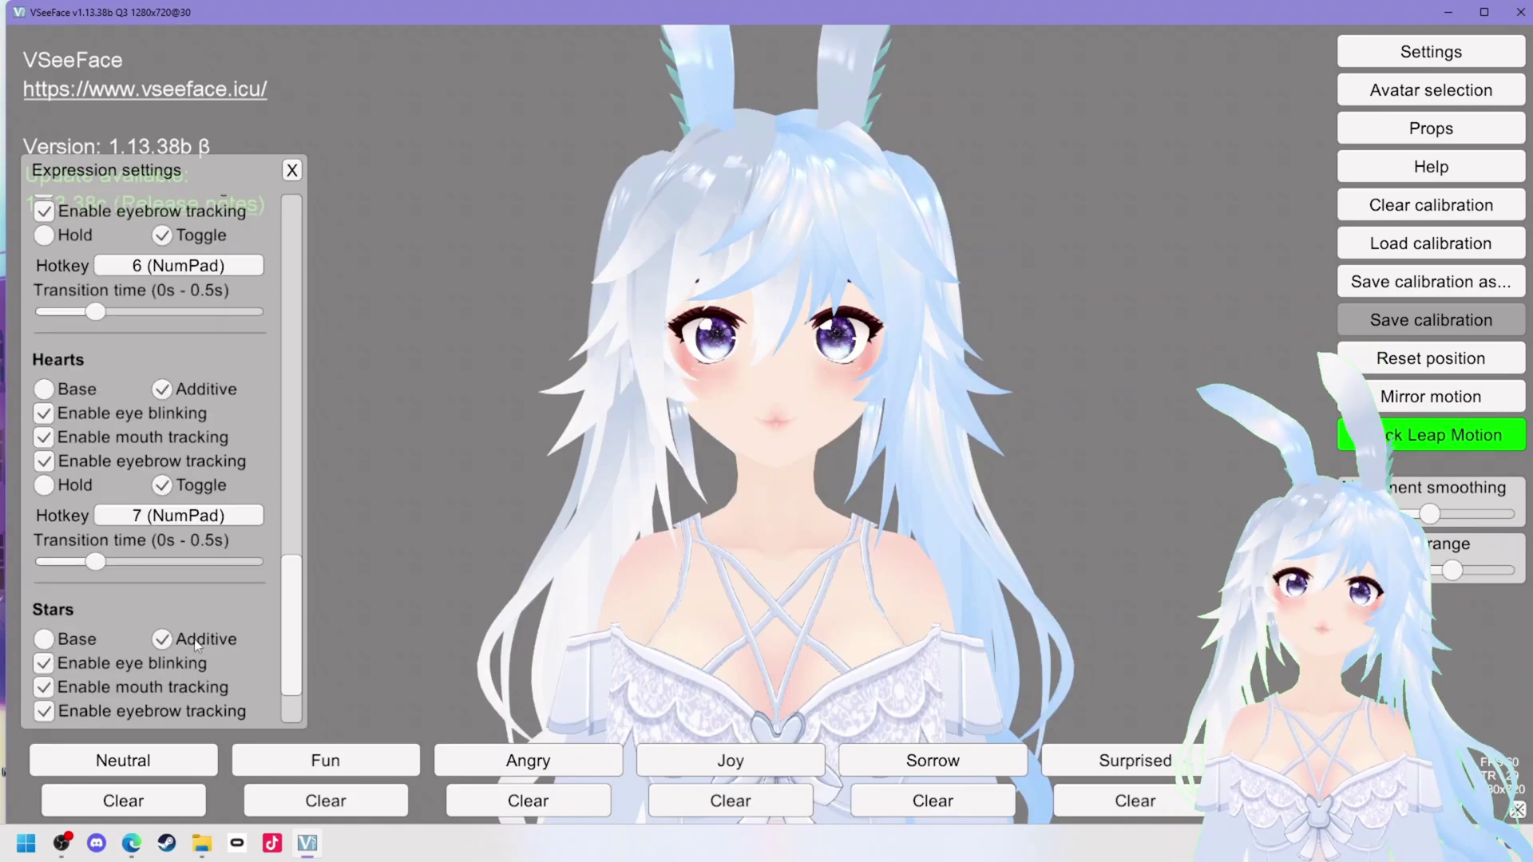
scroll(205, 630, down, 2)
click(203, 650)
key(KP_8)
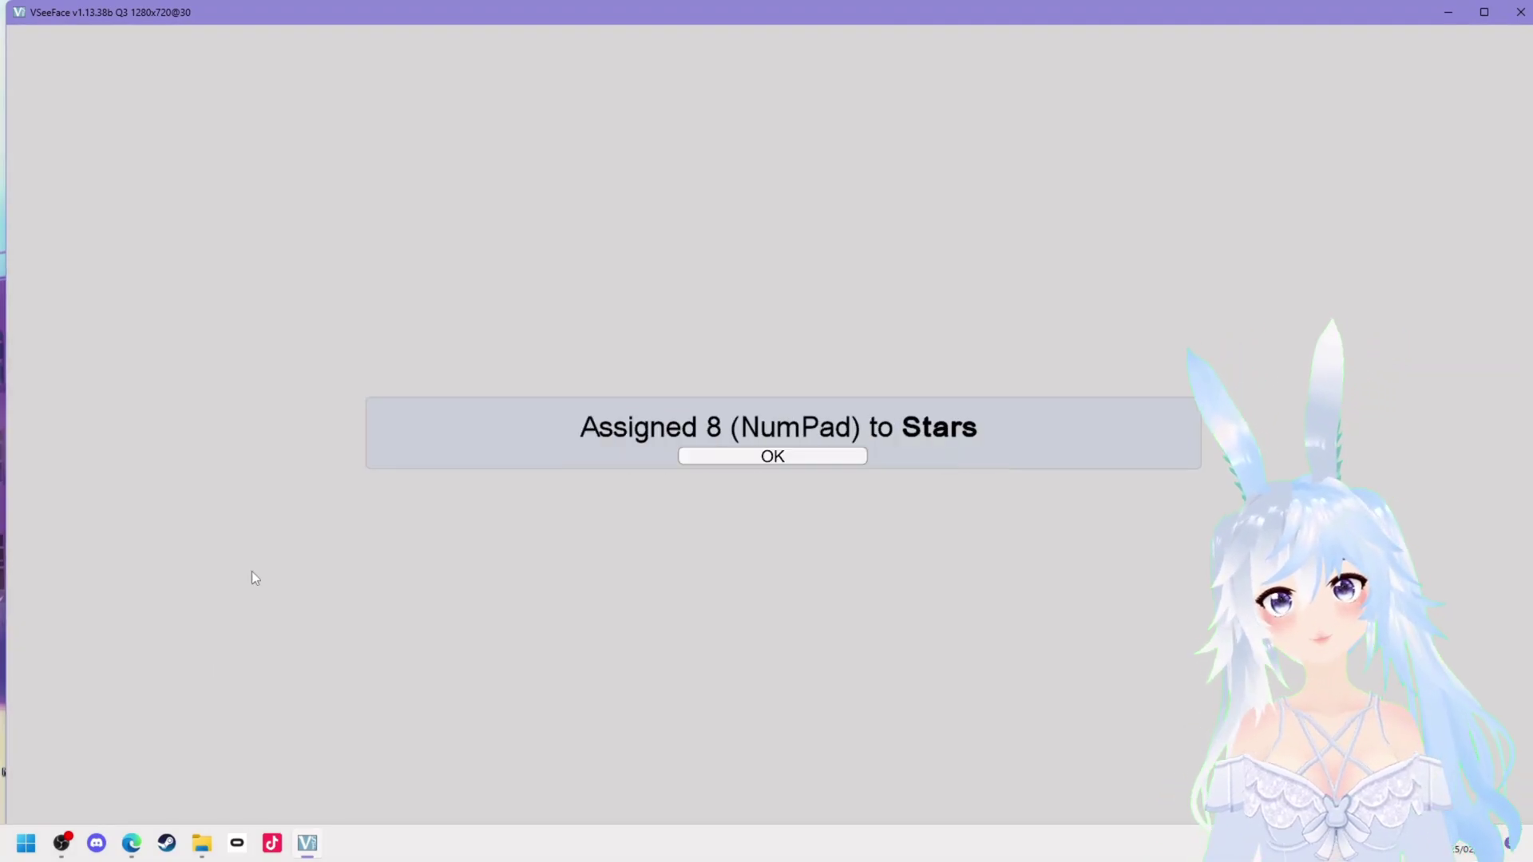
click(768, 456)
Set the Stars, Hearts and Blush expressions to Base instead of Additive
click(161, 520)
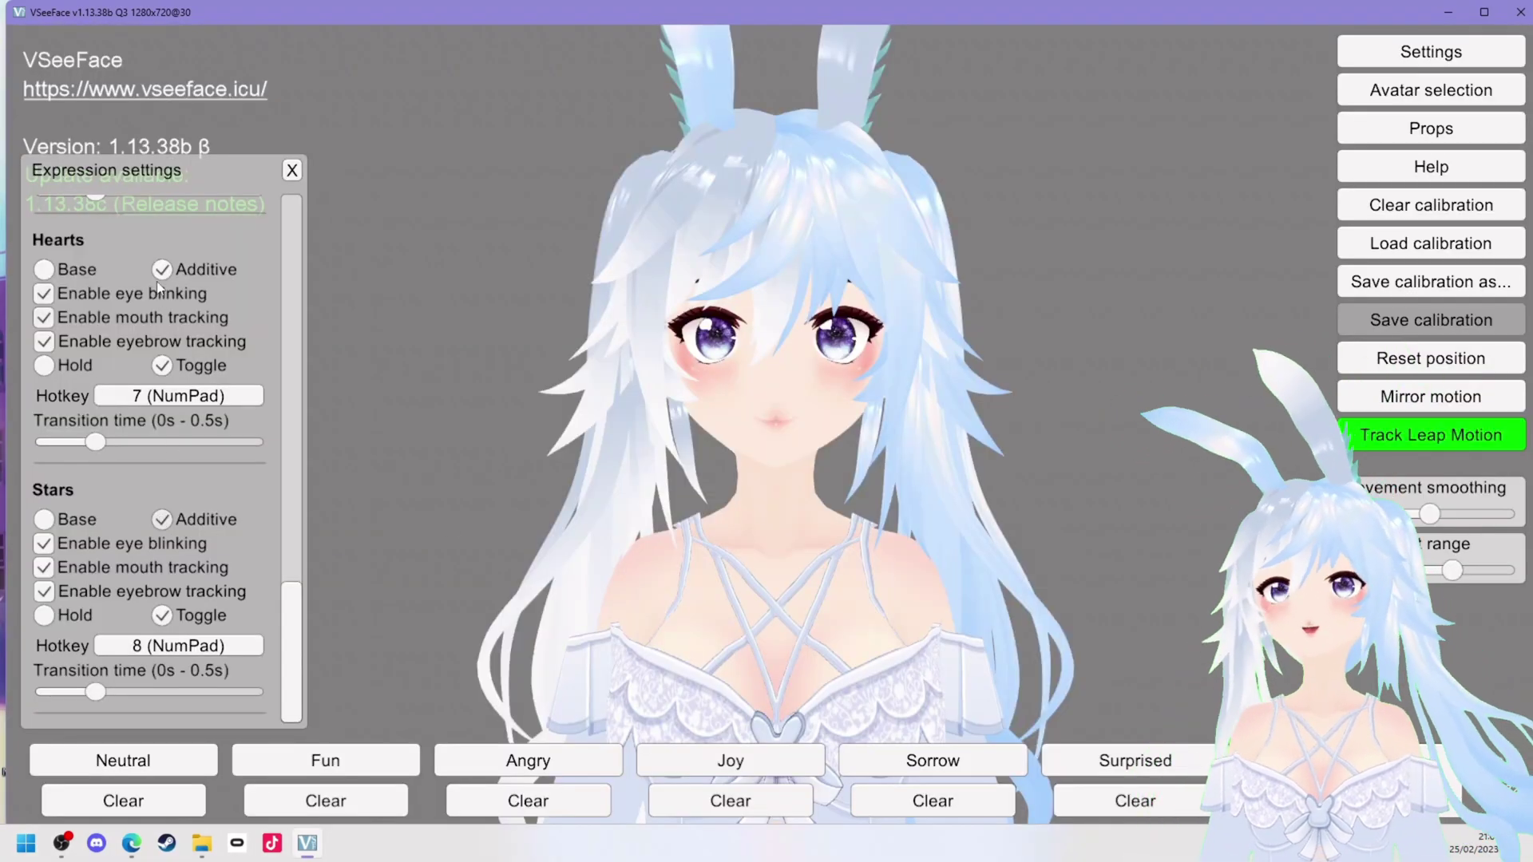
scroll(174, 317, up, 2)
scroll(184, 387, up, 2)
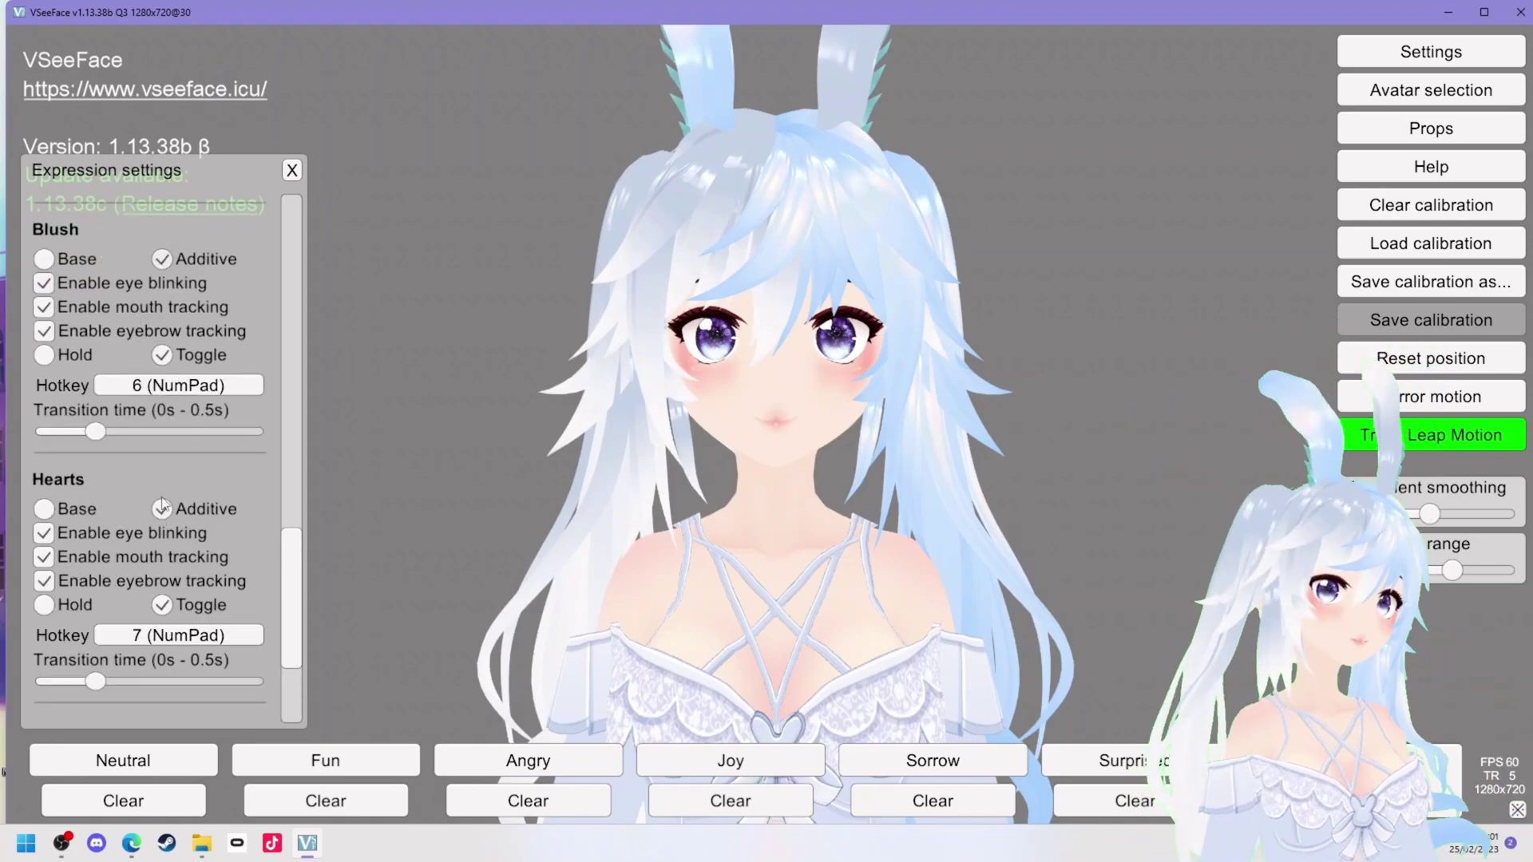
scroll(252, 519, down, 4)
click(44, 517)
click(43, 270)
scroll(48, 271, up, 4)
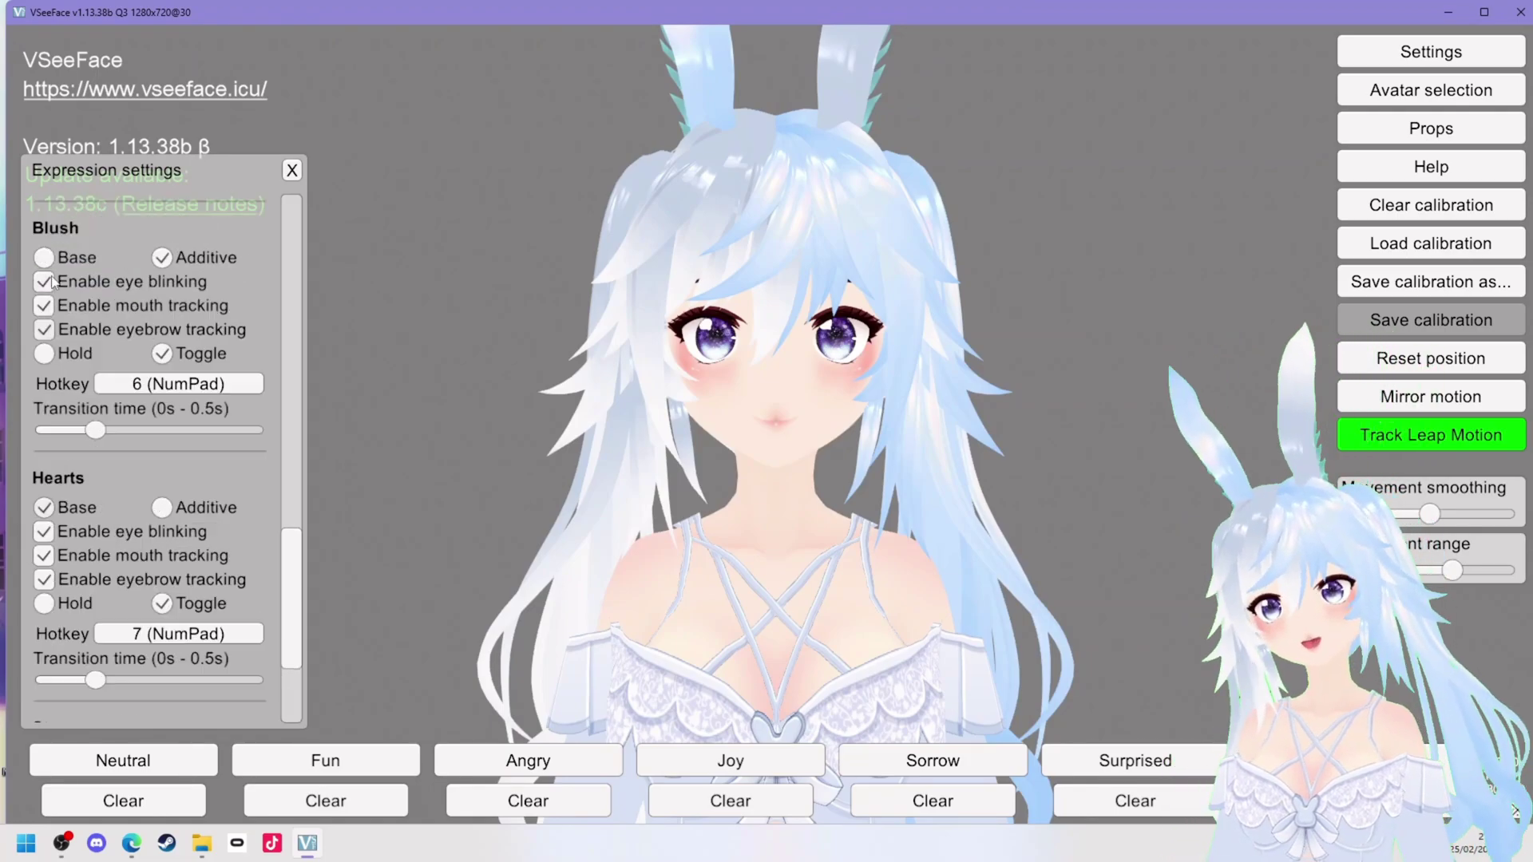
click(44, 258)
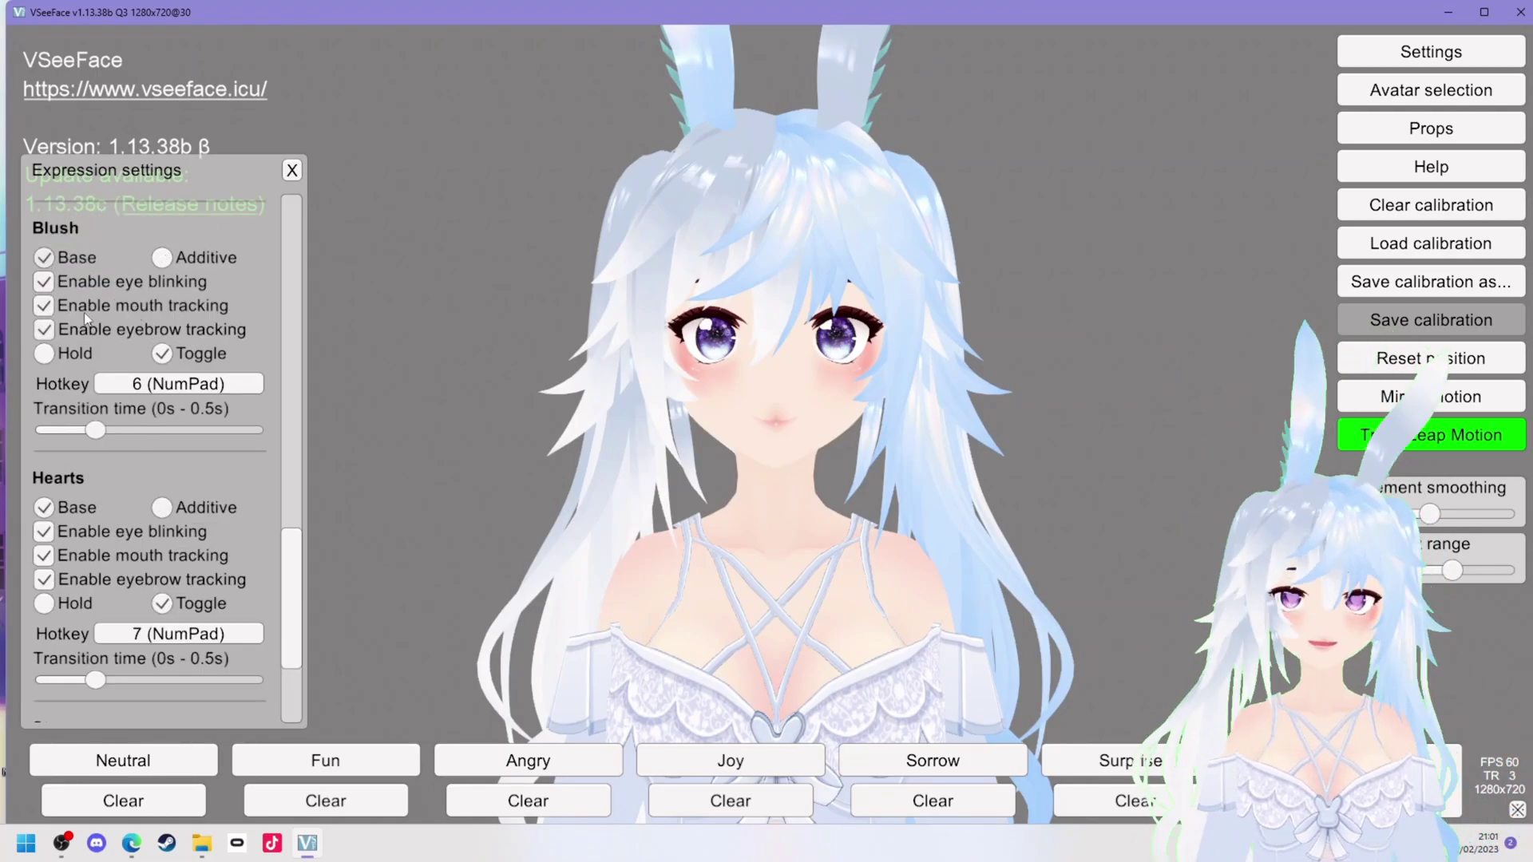
Disable eye blinking for the Hearts expression and close the expression settings
click(44, 531)
scroll(191, 399, down, 4)
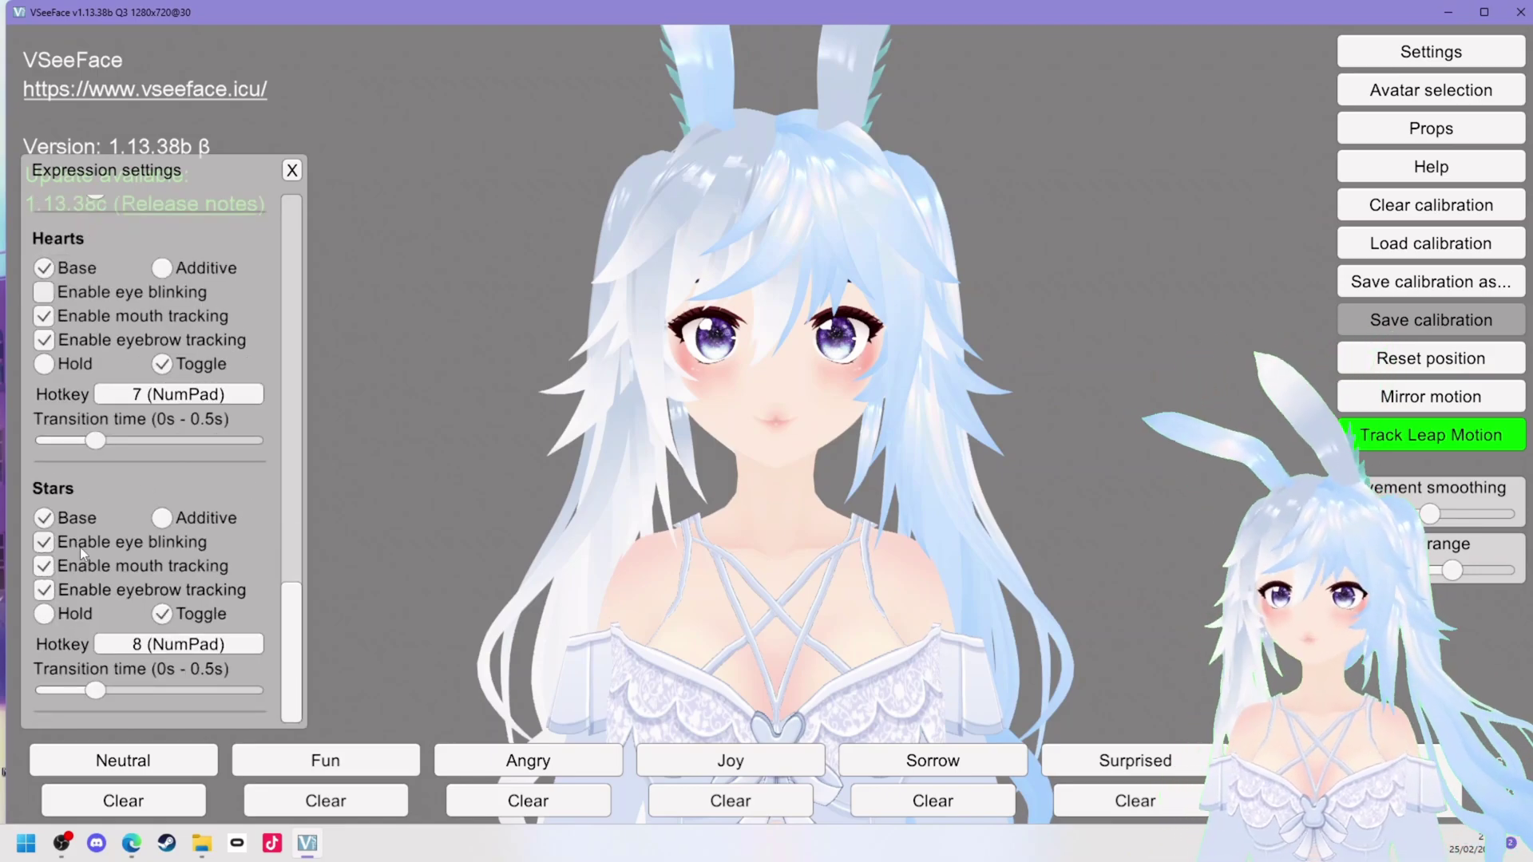
click(293, 170)
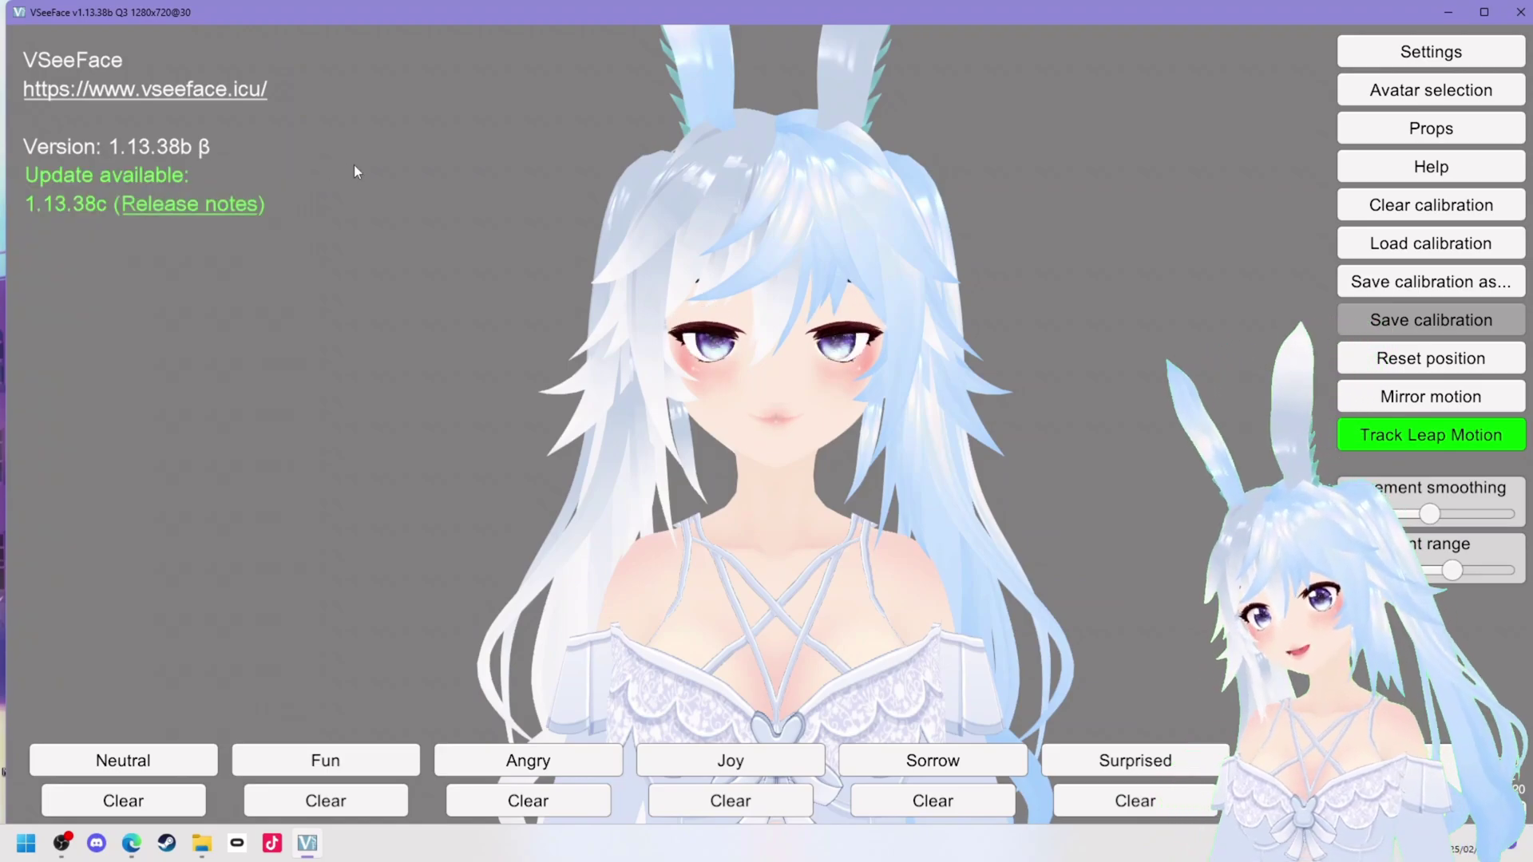